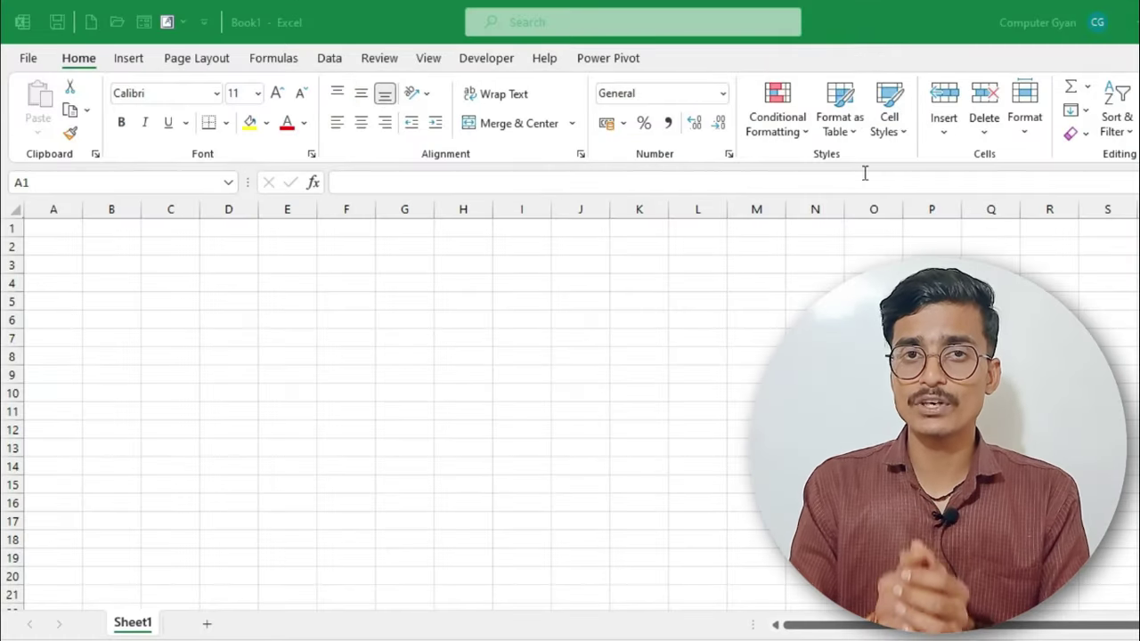
Scroll the blank sheet and look through the Insert and Page Layout ribbon tools.
scroll(725, 224, down, 5)
scroll(725, 224, down, 2)
scroll(318, 285, down, 1)
scroll(318, 285, down, 1)
ctrl+scroll(318, 286, up, 5)
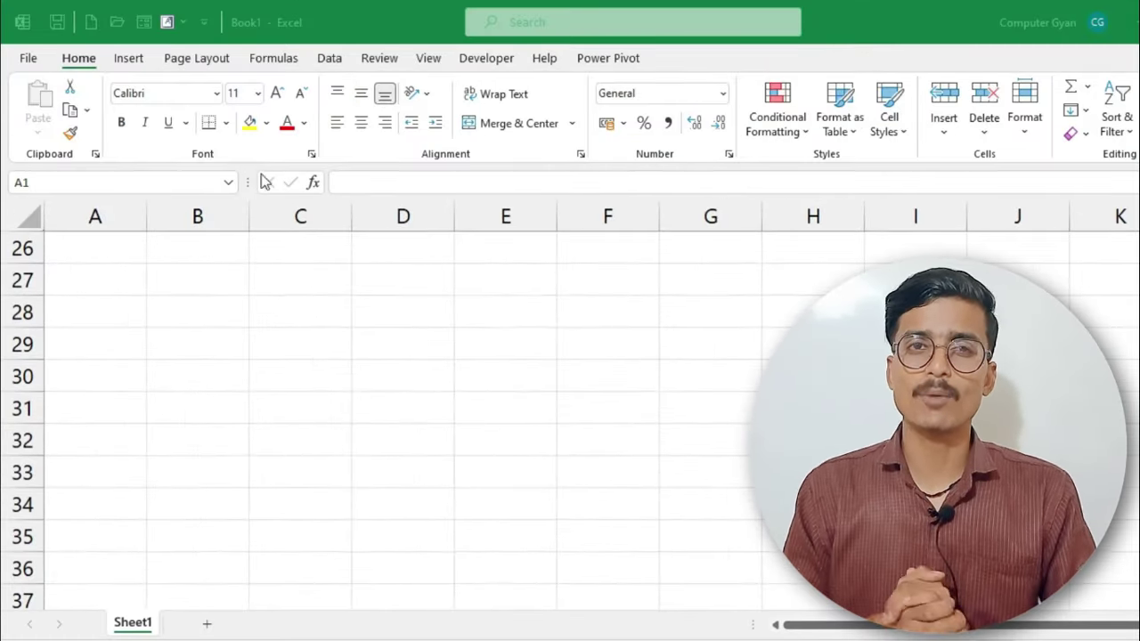
click(129, 57)
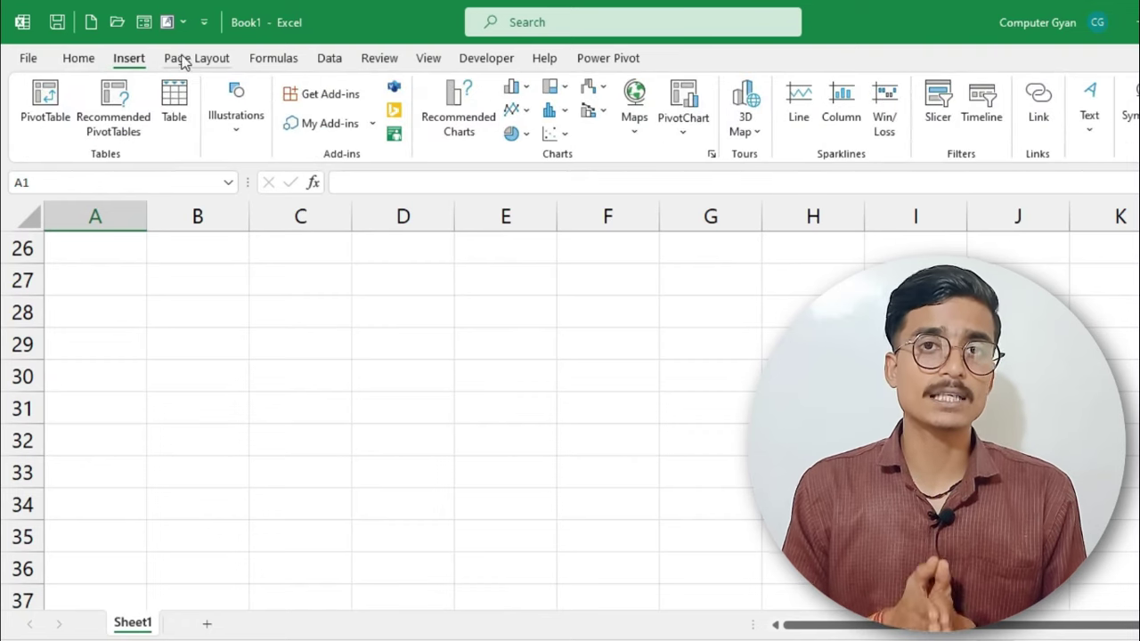
click(184, 61)
Revisit Insert and Home, glance at the File backstage, then bring up the Formulas ribbon.
ctrl+scroll(327, 288, down, 2)
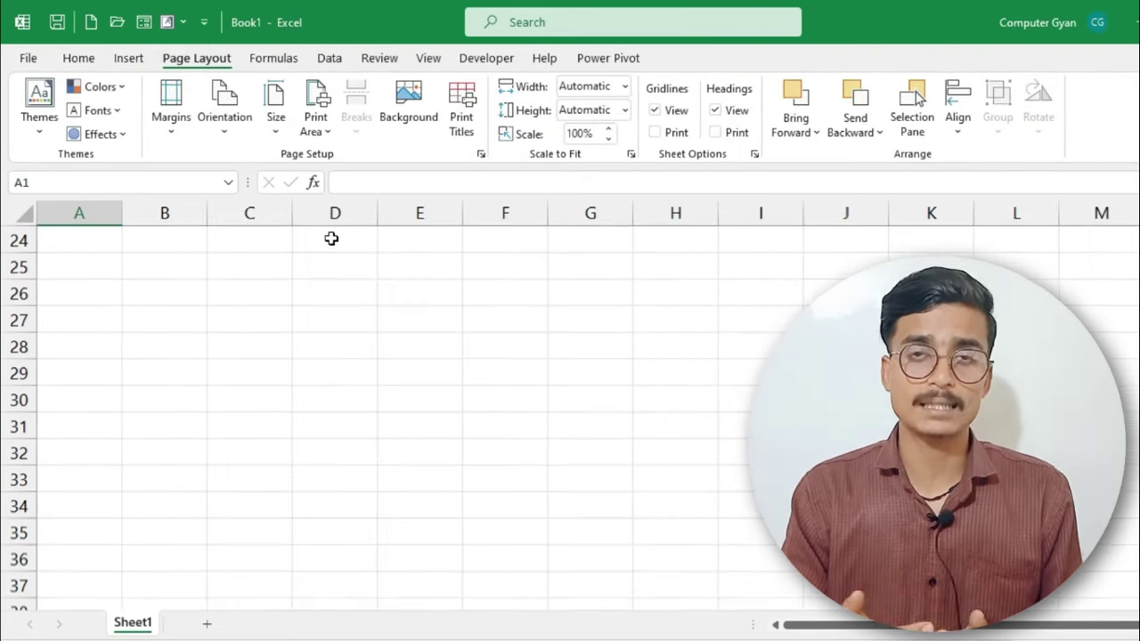
click(131, 59)
click(67, 56)
click(28, 58)
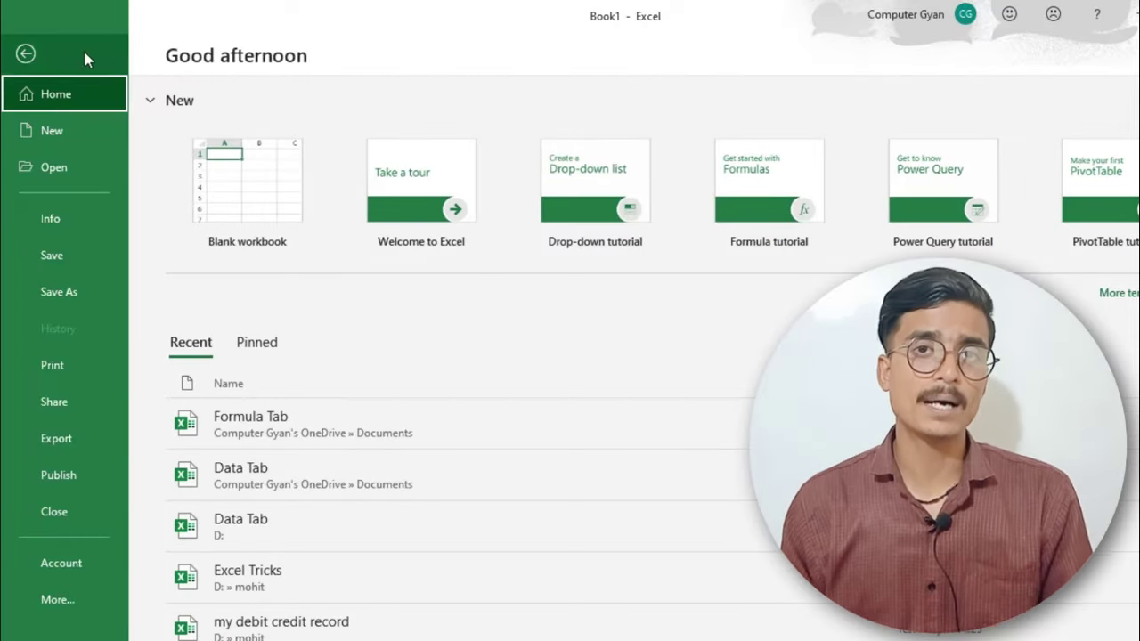
click(33, 52)
click(245, 51)
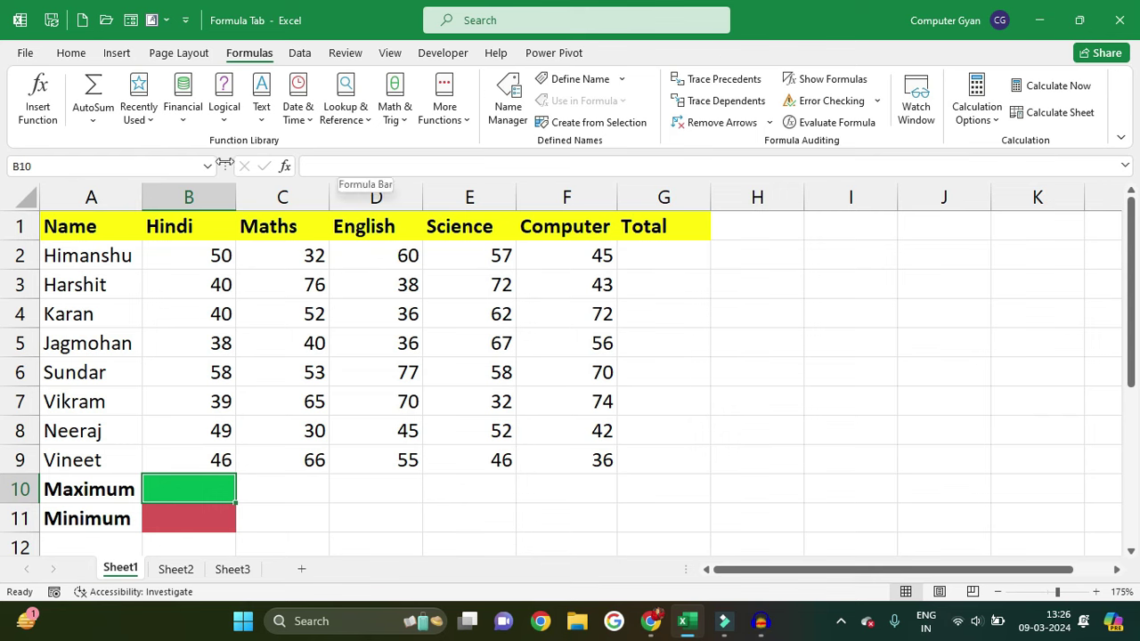
click(148, 129)
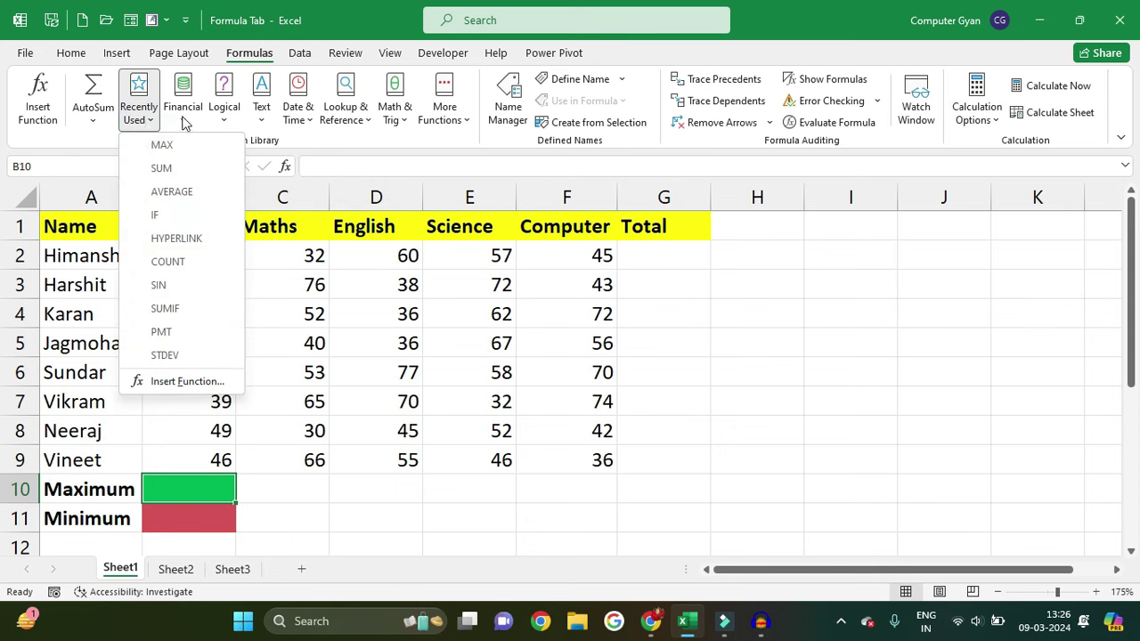
click(184, 123)
click(210, 126)
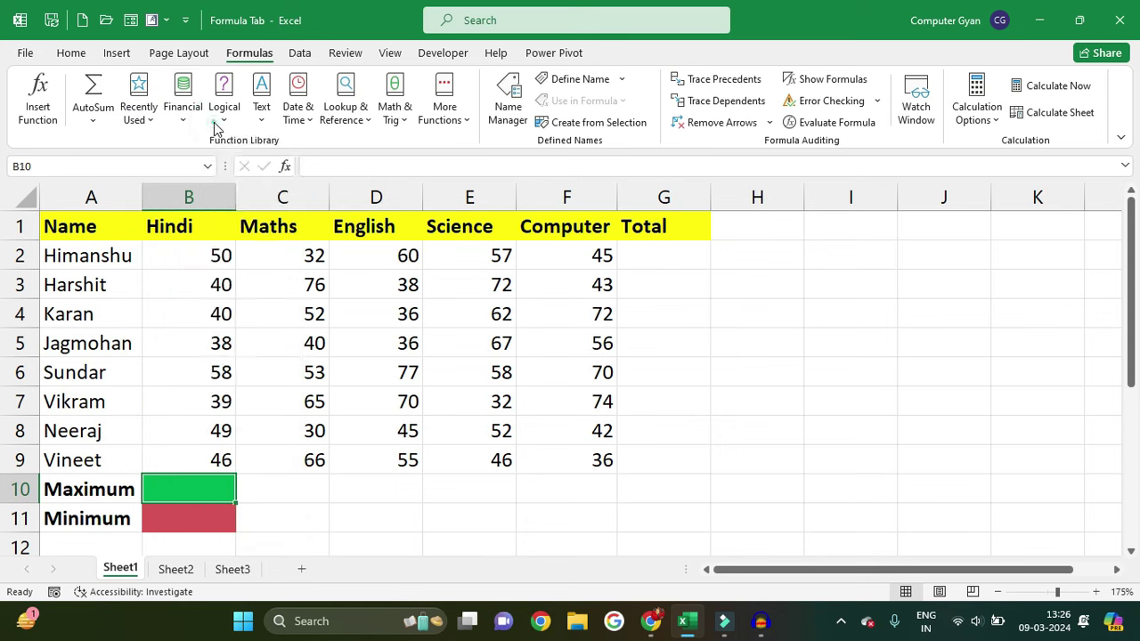
click(219, 121)
click(259, 122)
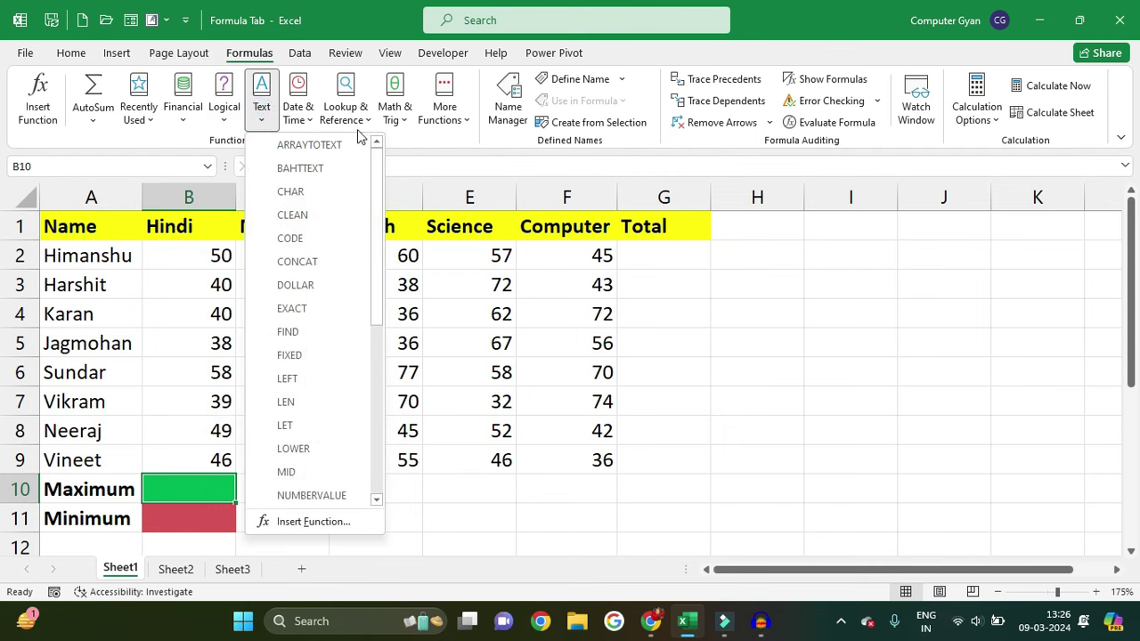
click(464, 125)
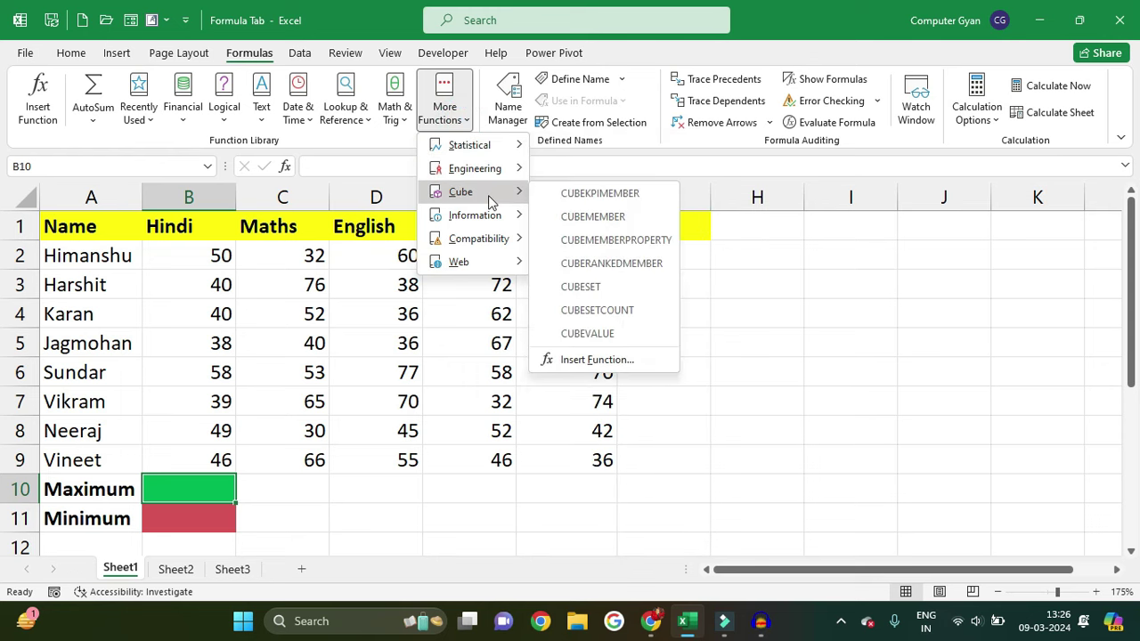
mouse_move(474, 215)
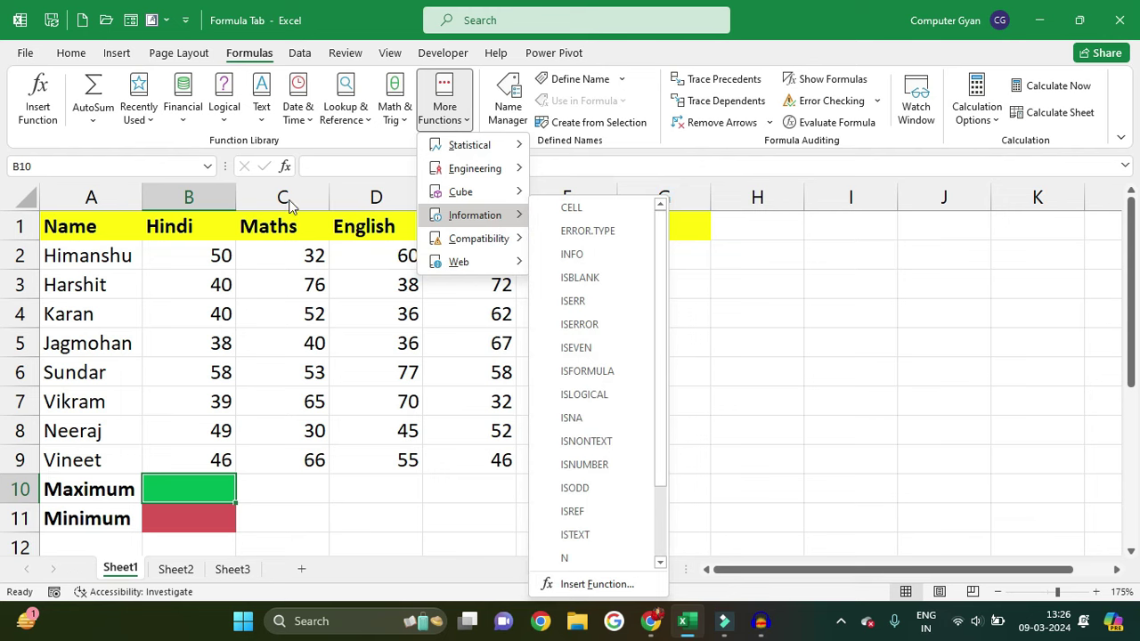
click(319, 283)
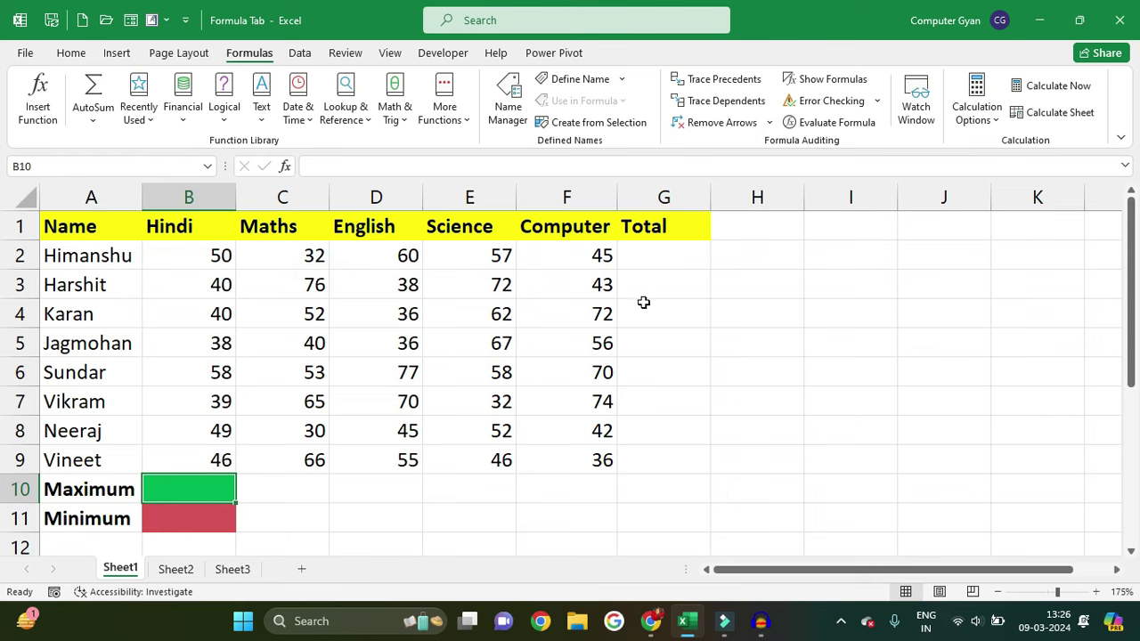
Enter =SUM(B2:F2) in G2 through Insert Function's Most Recently Used list, giving 244.
click(688, 264)
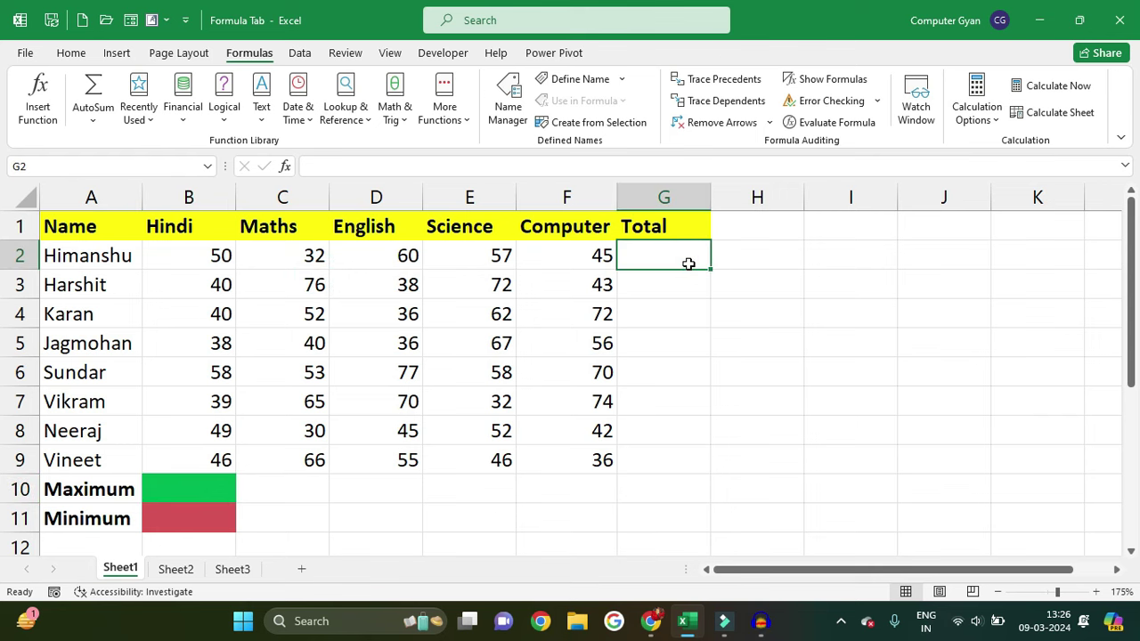
click(46, 86)
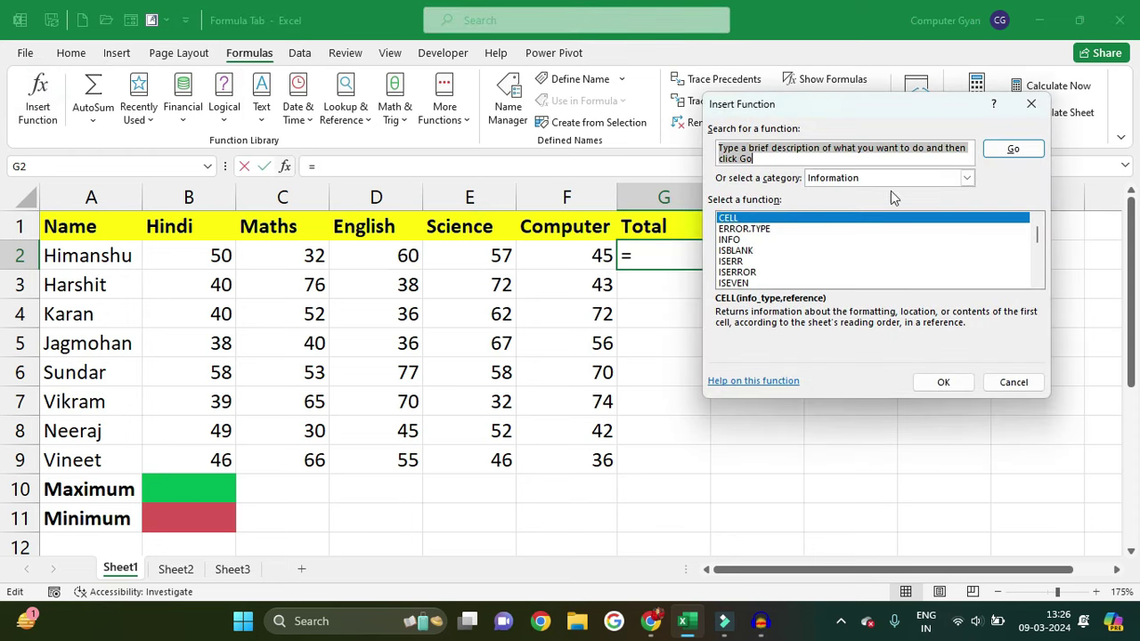
click(903, 183)
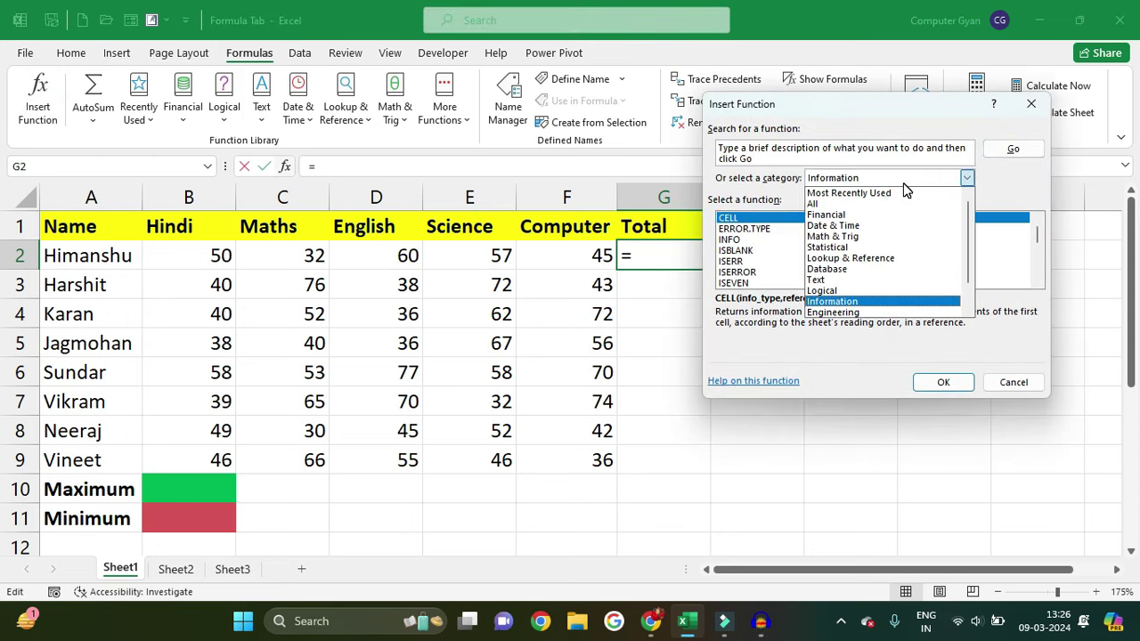
click(896, 194)
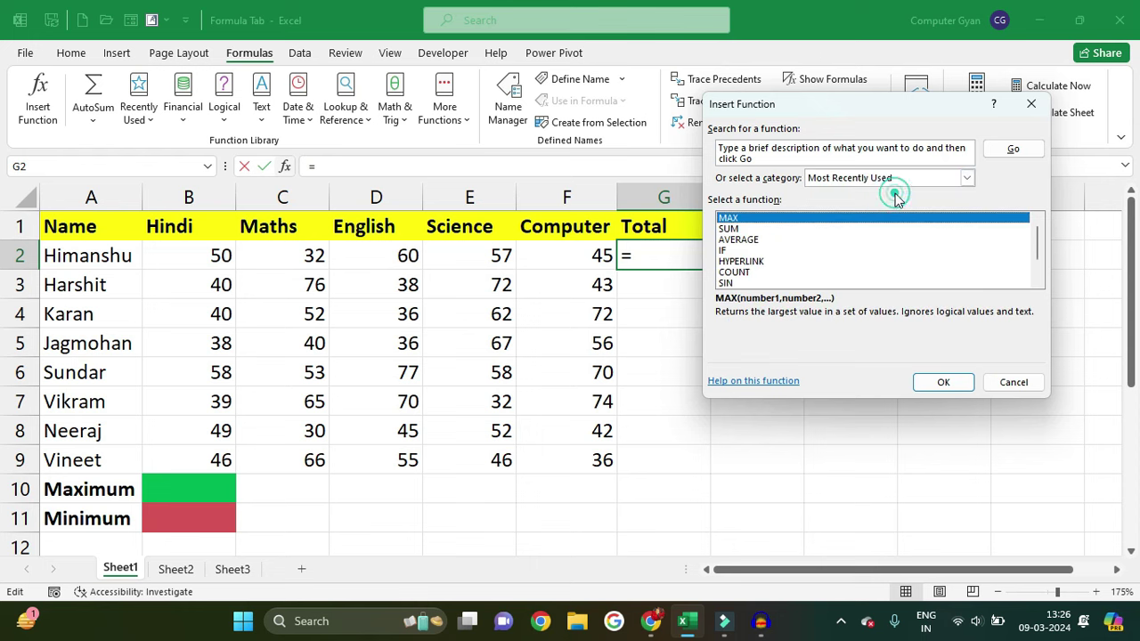
click(753, 230)
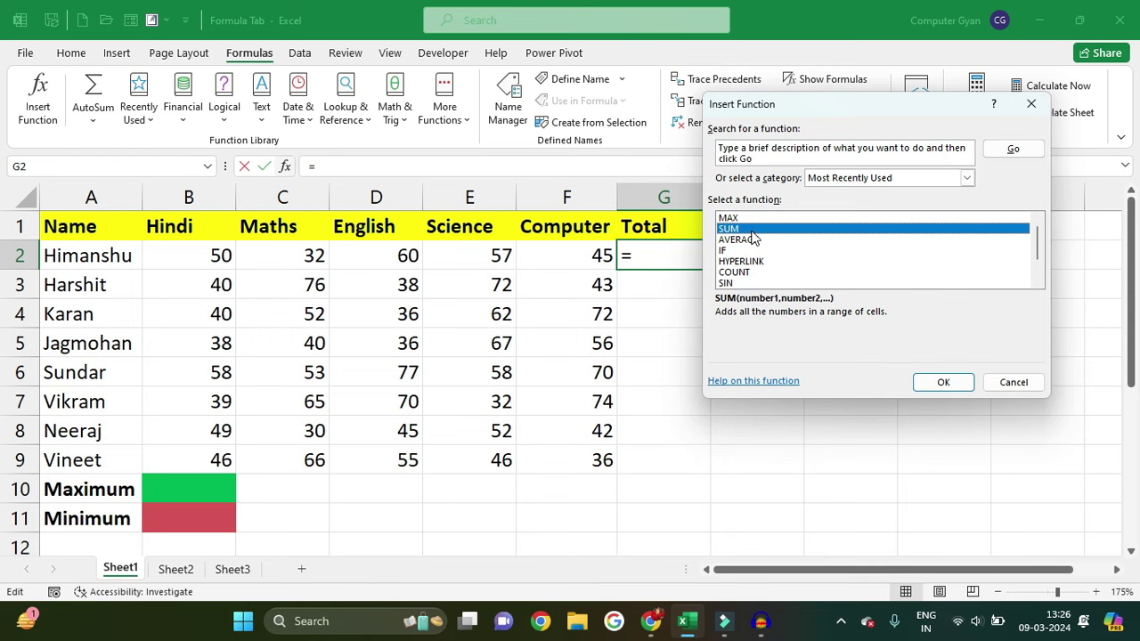
click(943, 382)
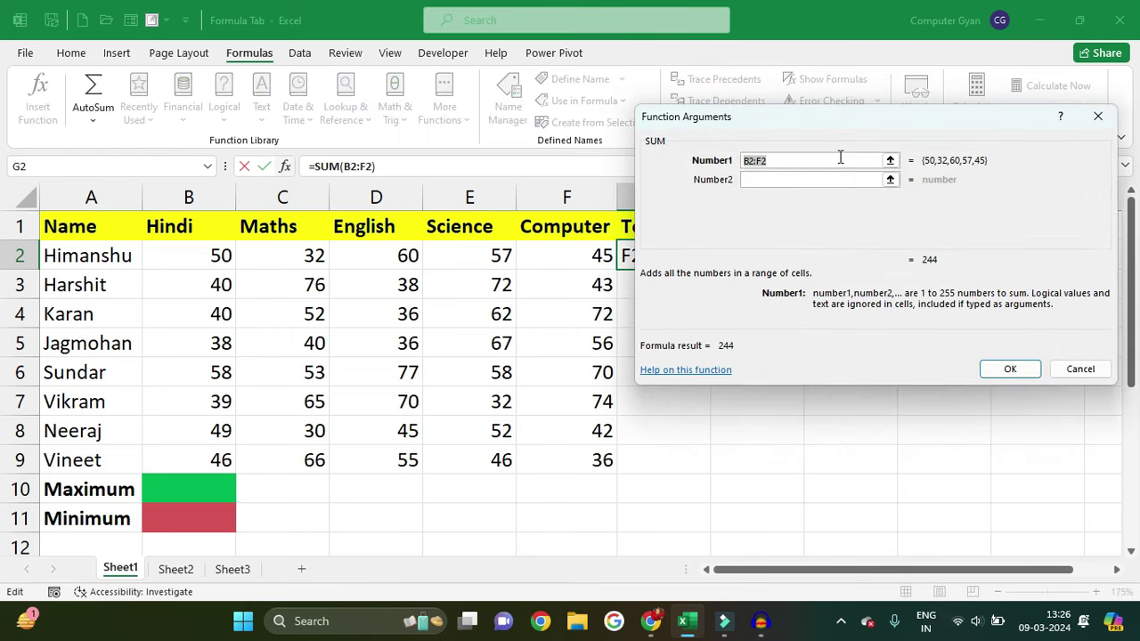
drag(805, 118, 228, 79)
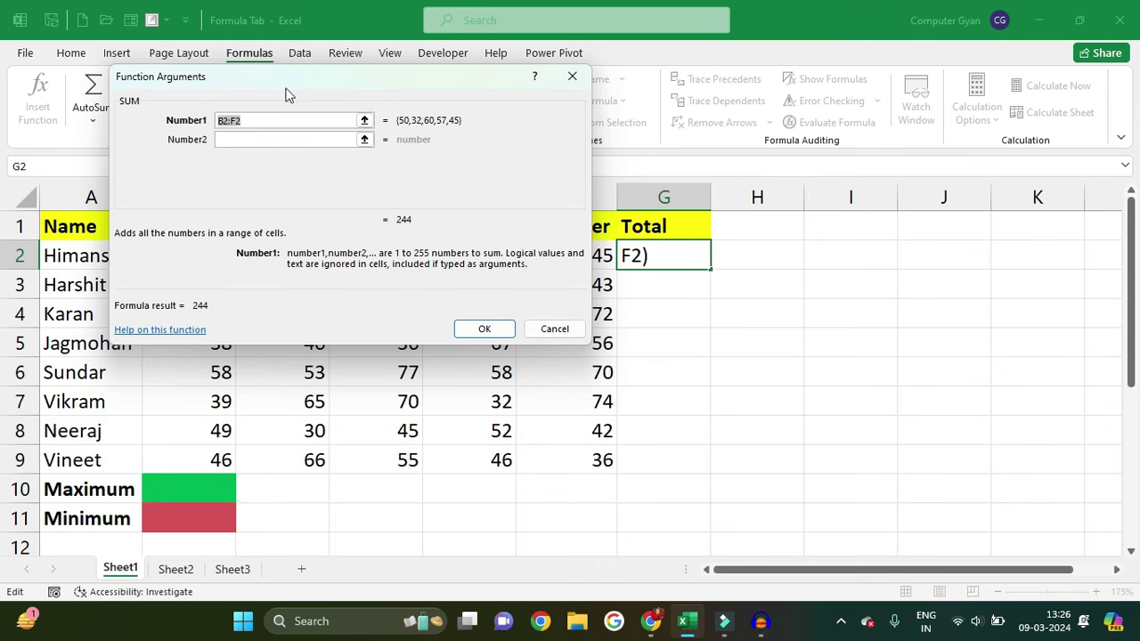
drag(351, 77, 377, 329)
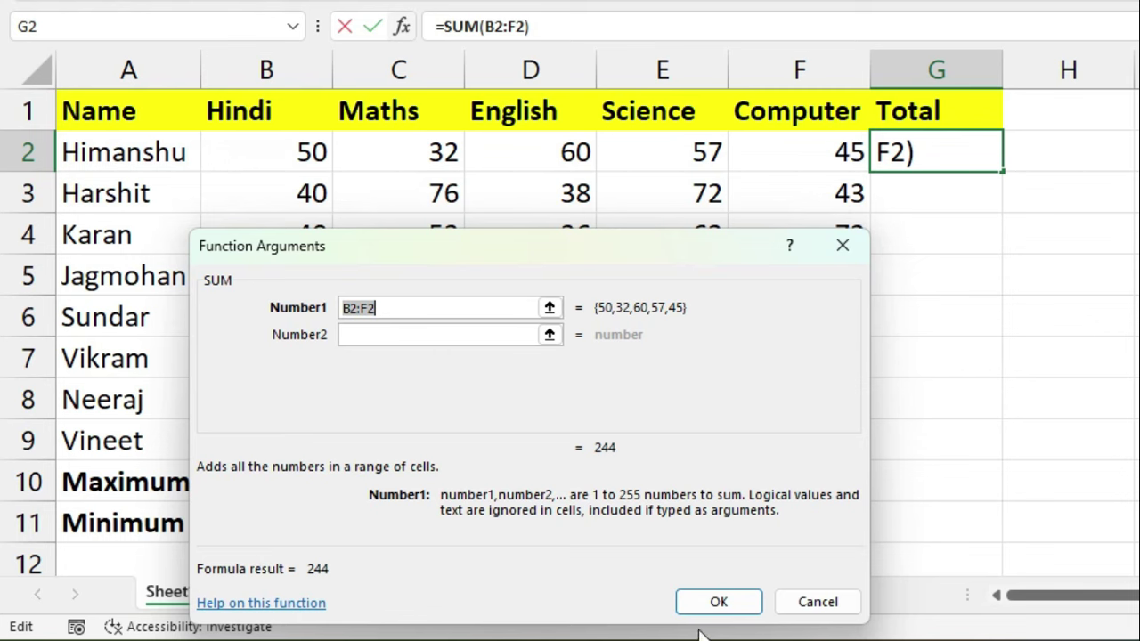
click(734, 599)
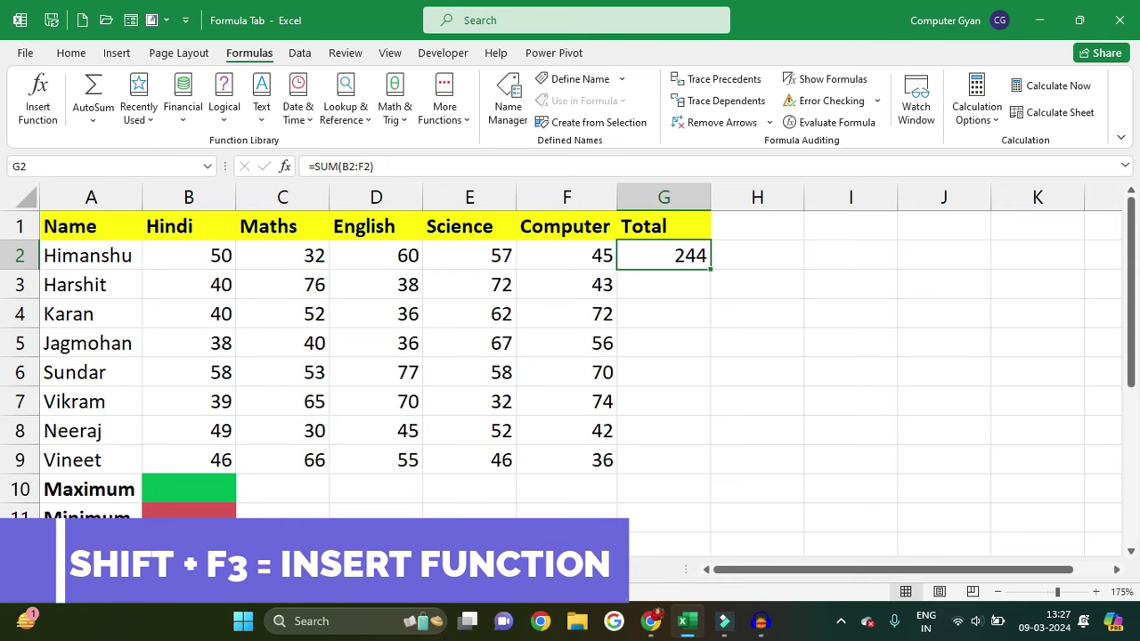
key(shift+F3)
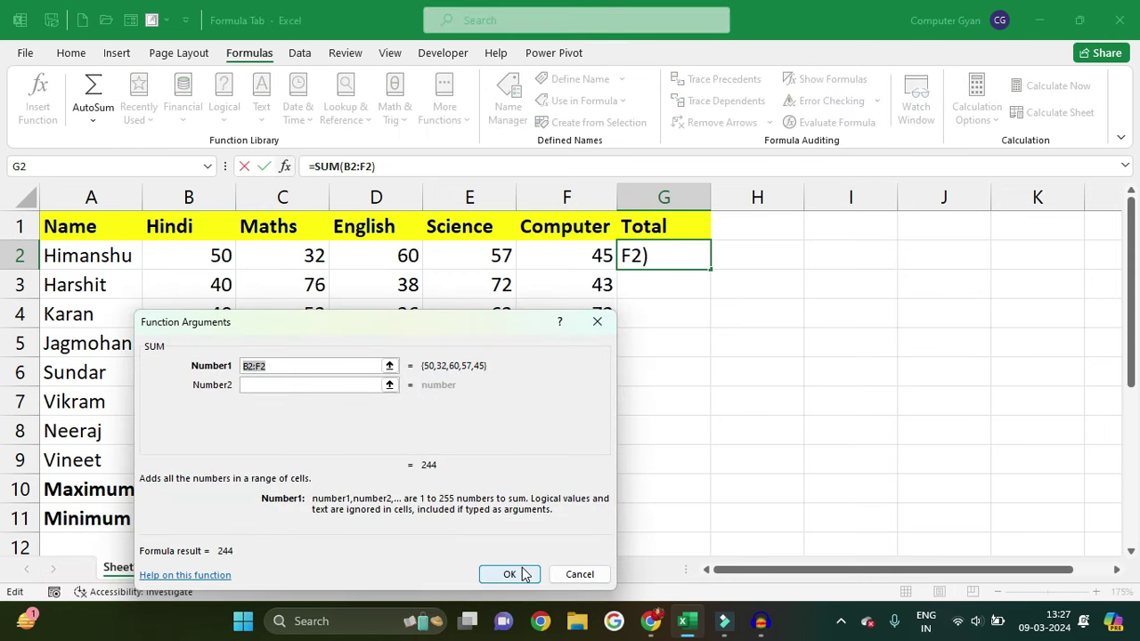
click(510, 574)
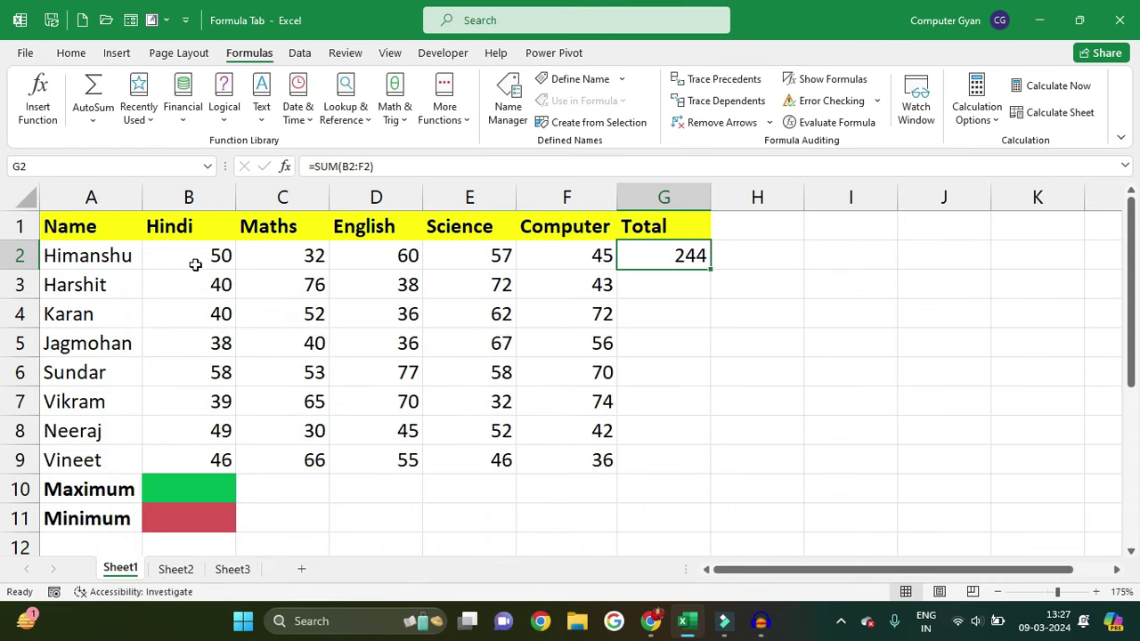
Redo G2's total with AutoSum > Sum over B2:F2.
key(Delete)
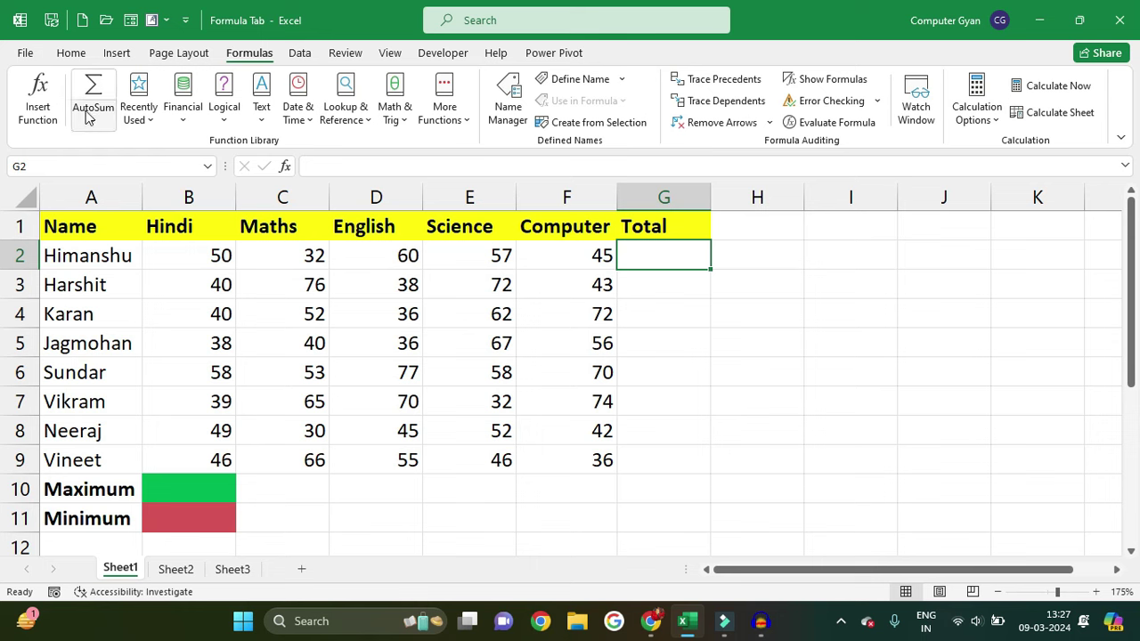
click(93, 121)
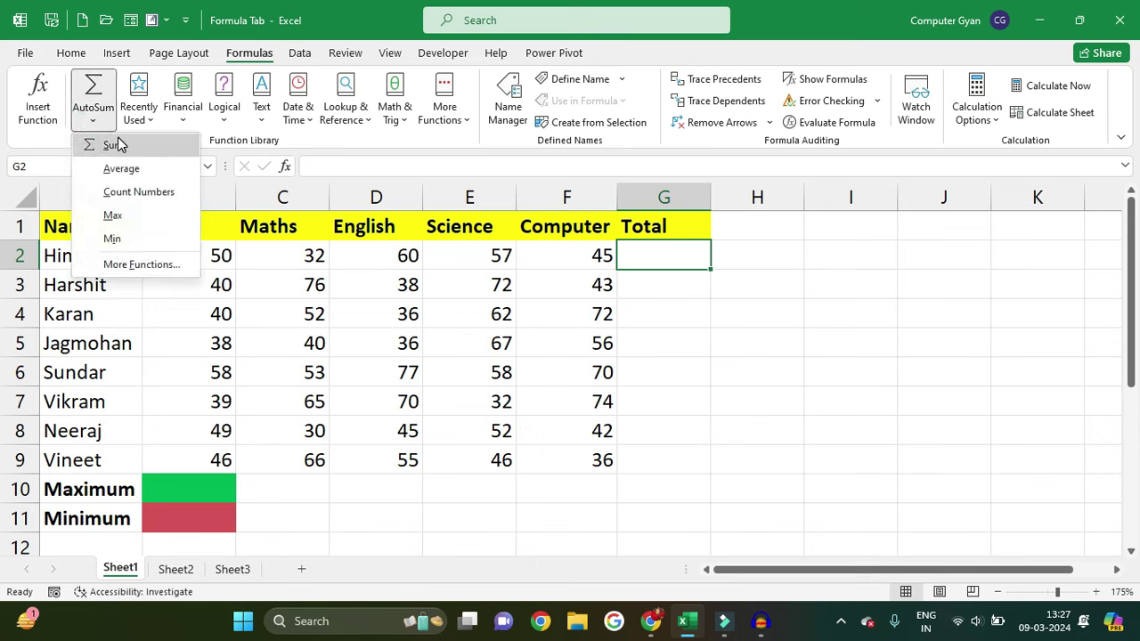
click(114, 145)
key(Return)
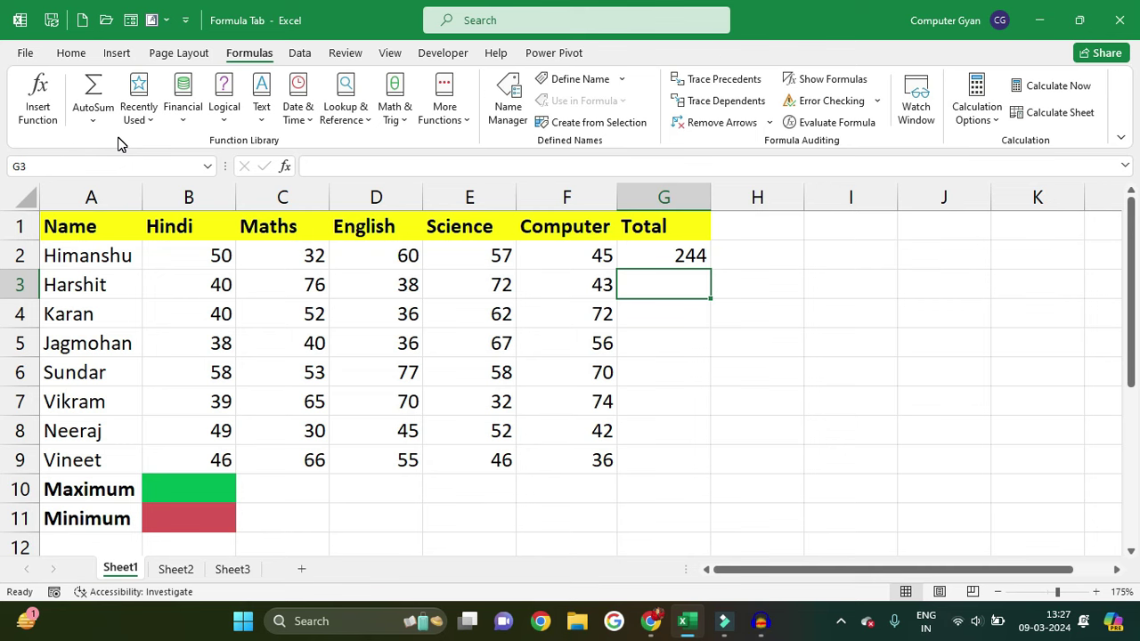
AutoSum G3:G9 to get totals 269, 262, 237, 316, 280, 218 and 249.
drag(654, 293, 654, 461)
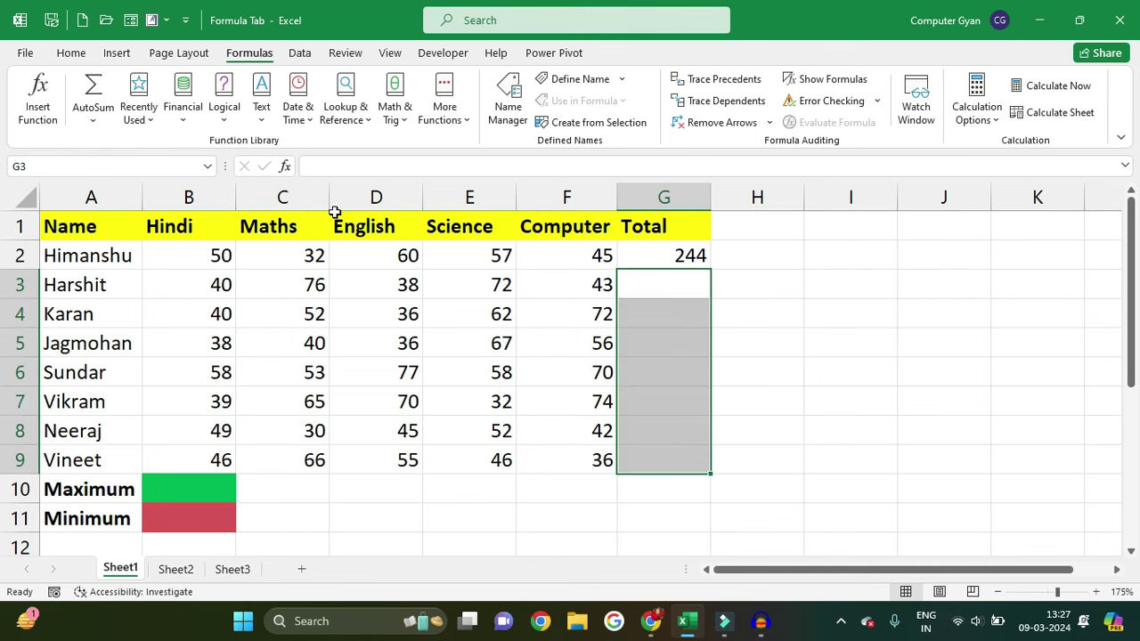
click(89, 79)
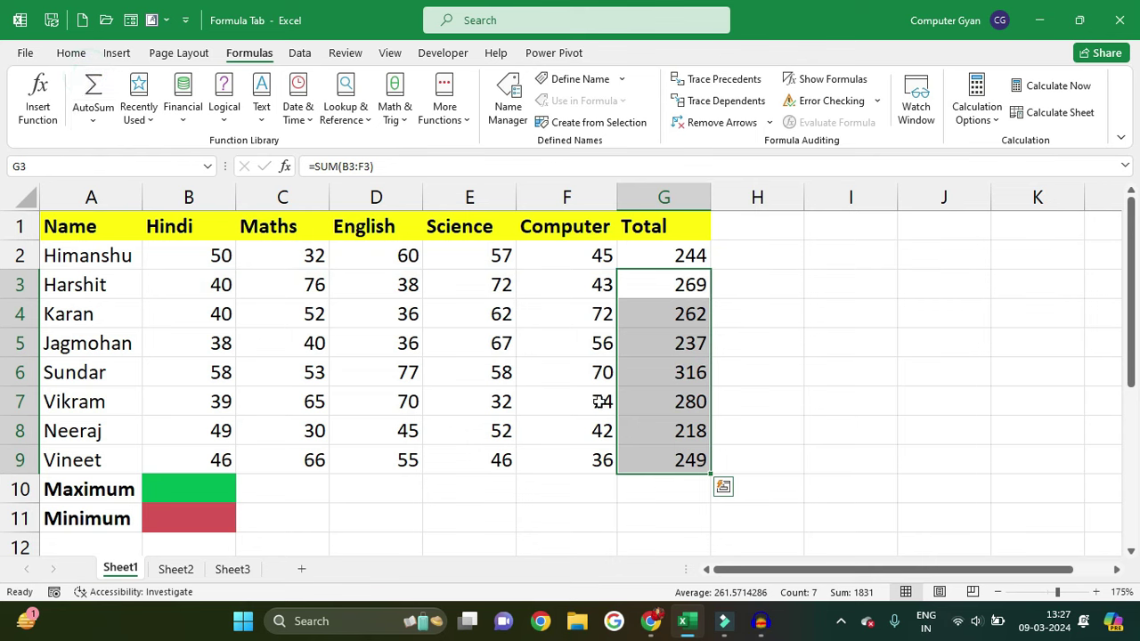
click(178, 489)
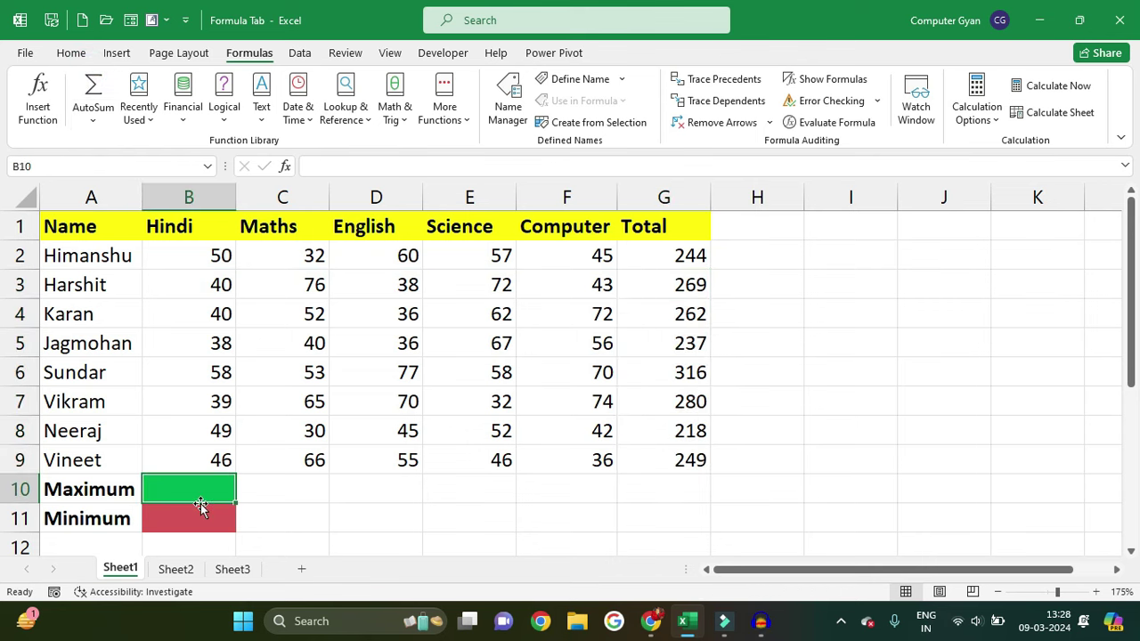
Put an AutoSum Max over G2:G9 in B10, showing 316.
click(98, 122)
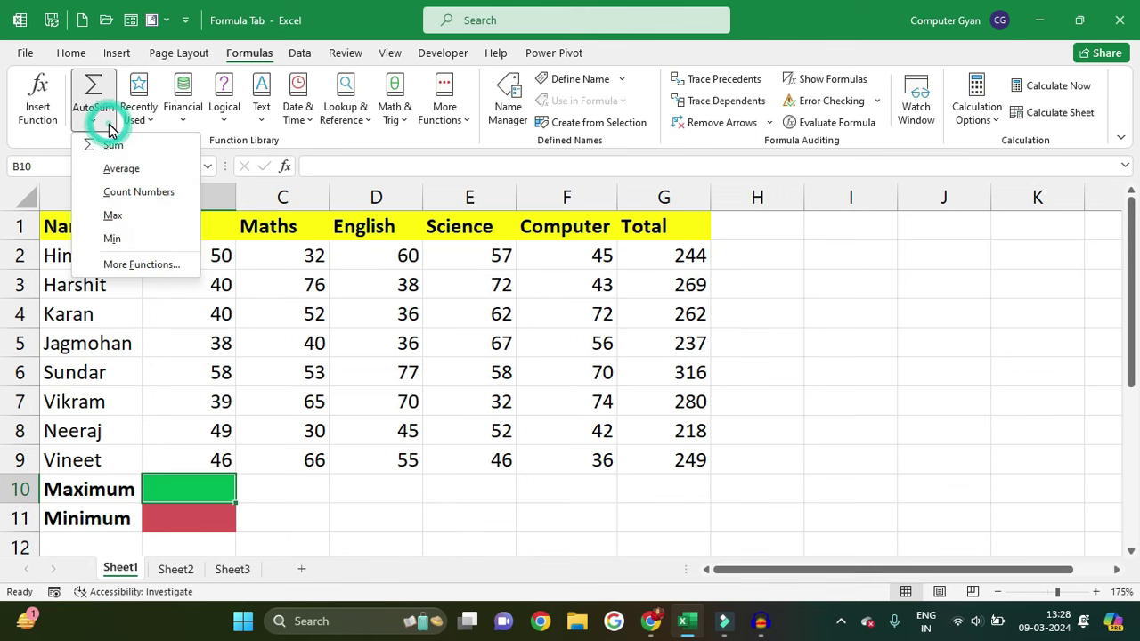
click(130, 223)
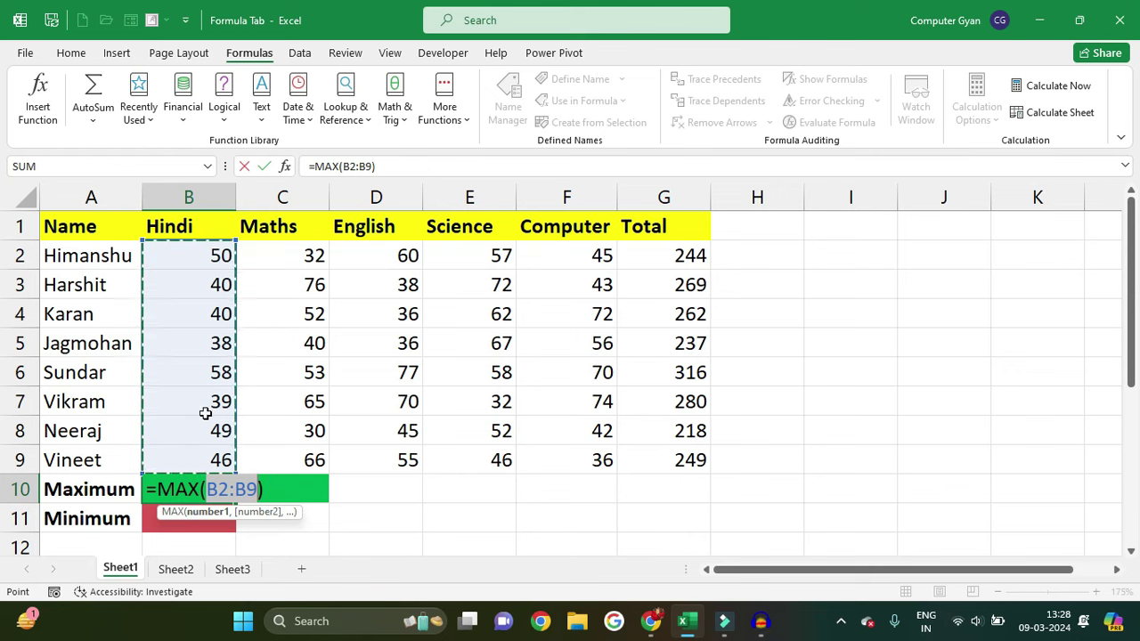
drag(667, 255, 686, 463)
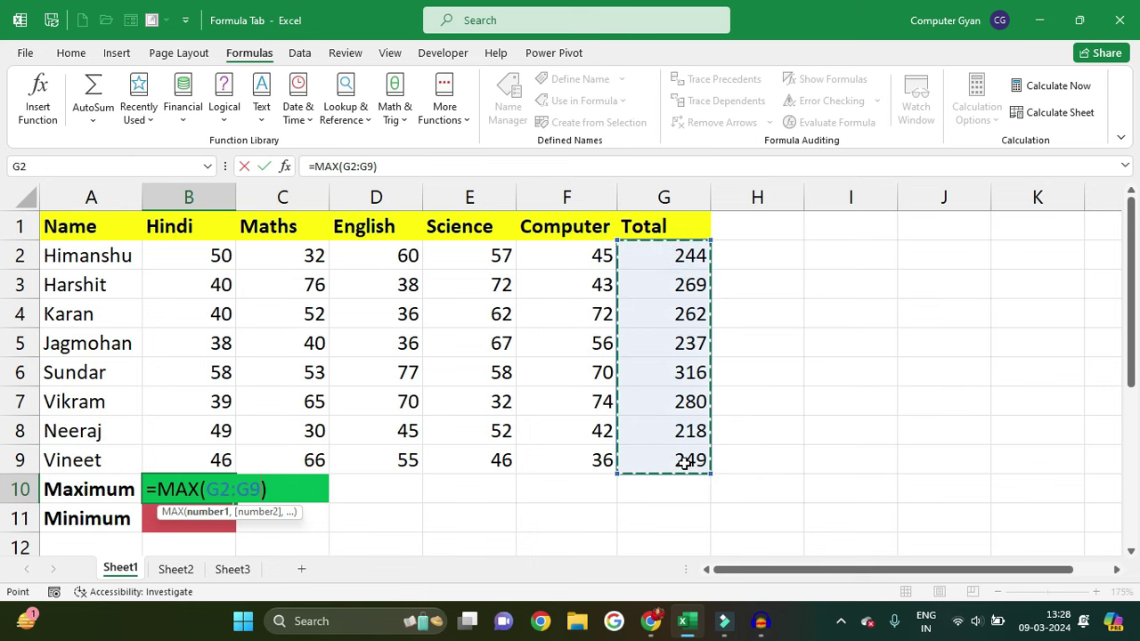
key(Return)
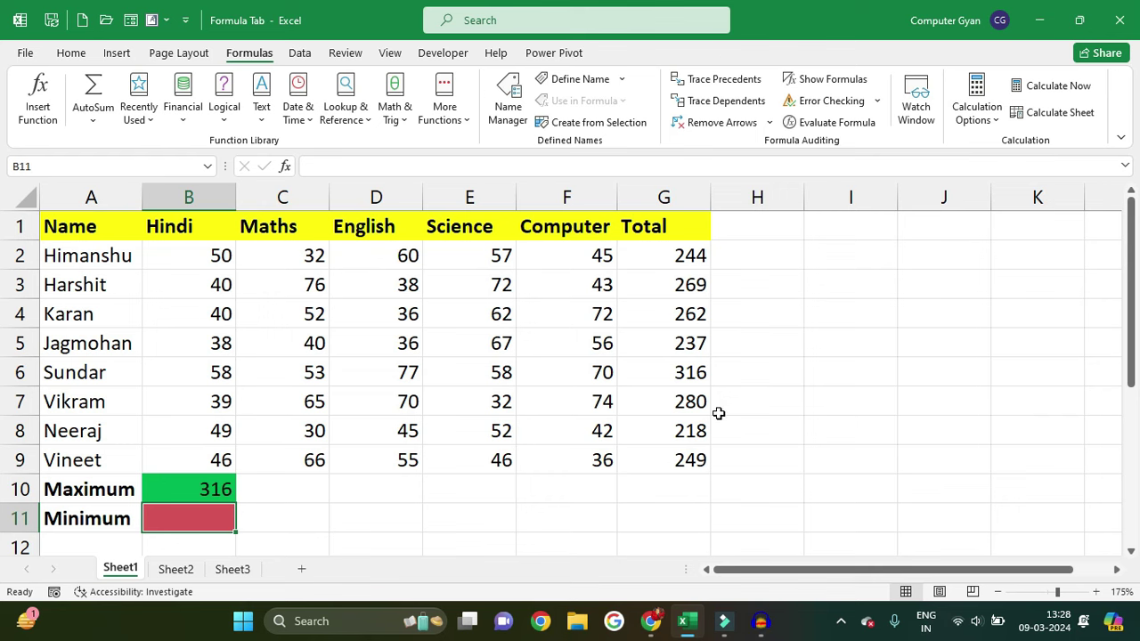
Put an AutoSum Min over G2:G9 in B11, showing 218.
click(93, 123)
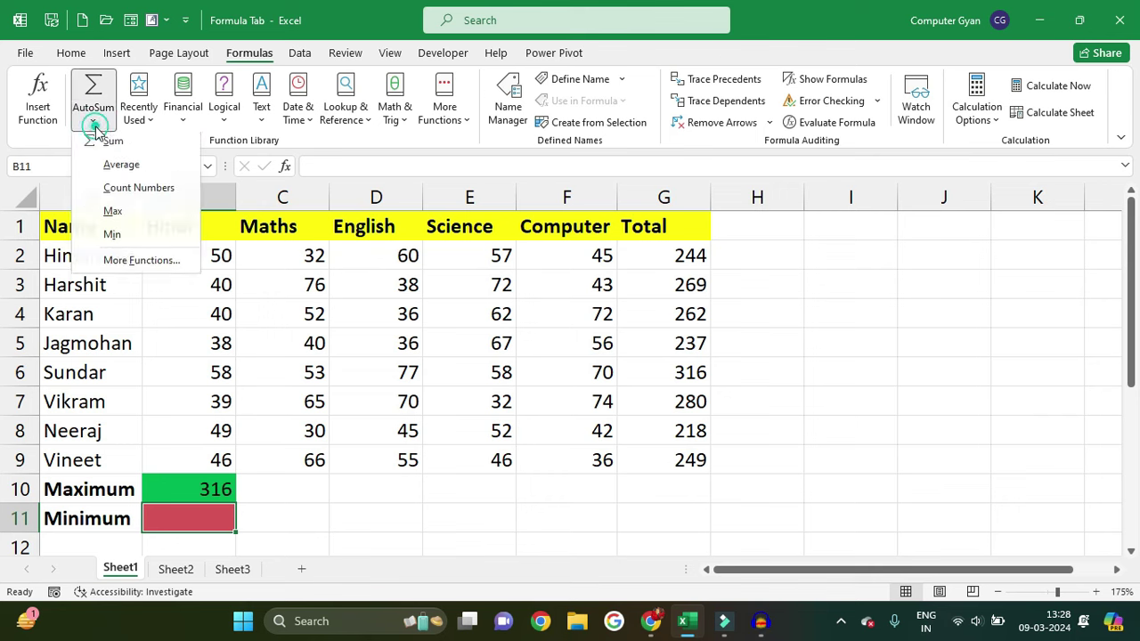
click(113, 234)
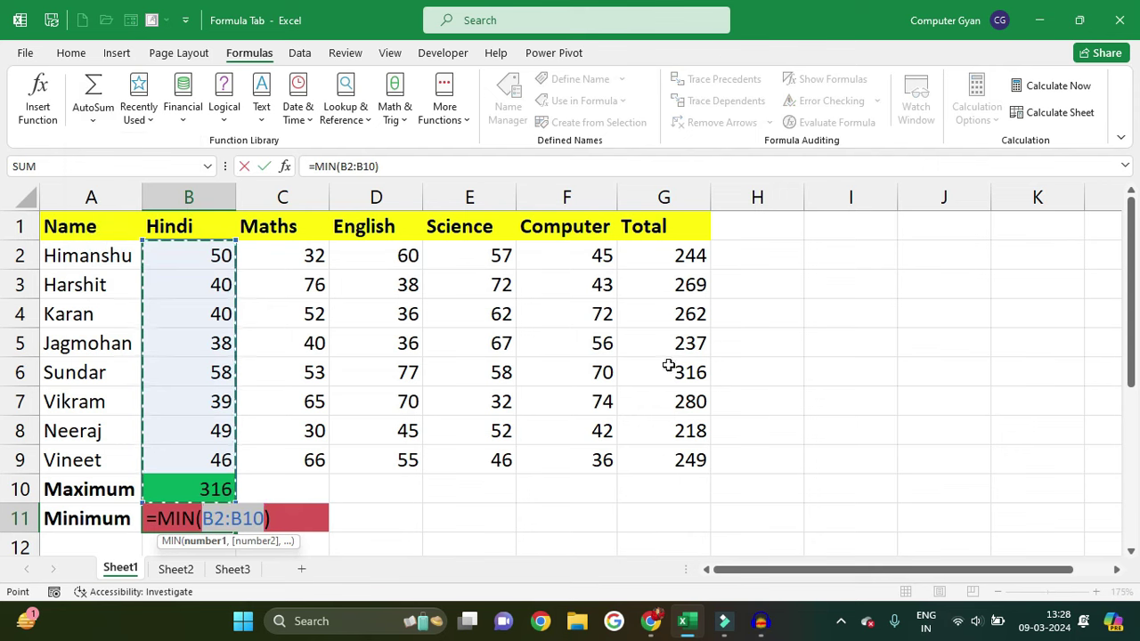
drag(693, 258, 688, 456)
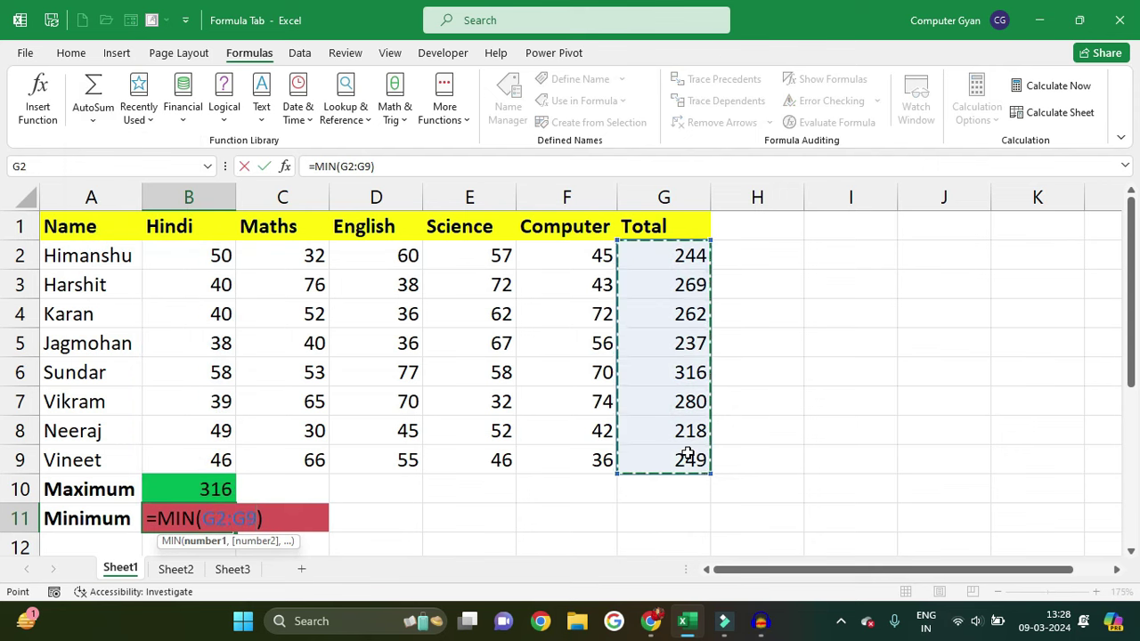
key(Return)
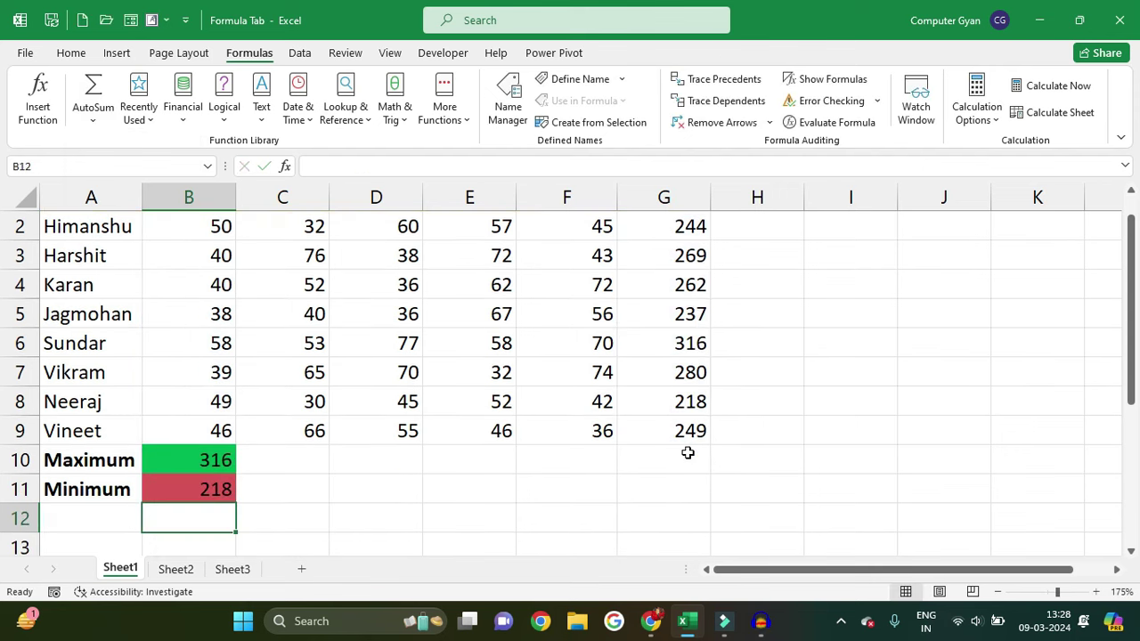
scroll(461, 484, up, 1)
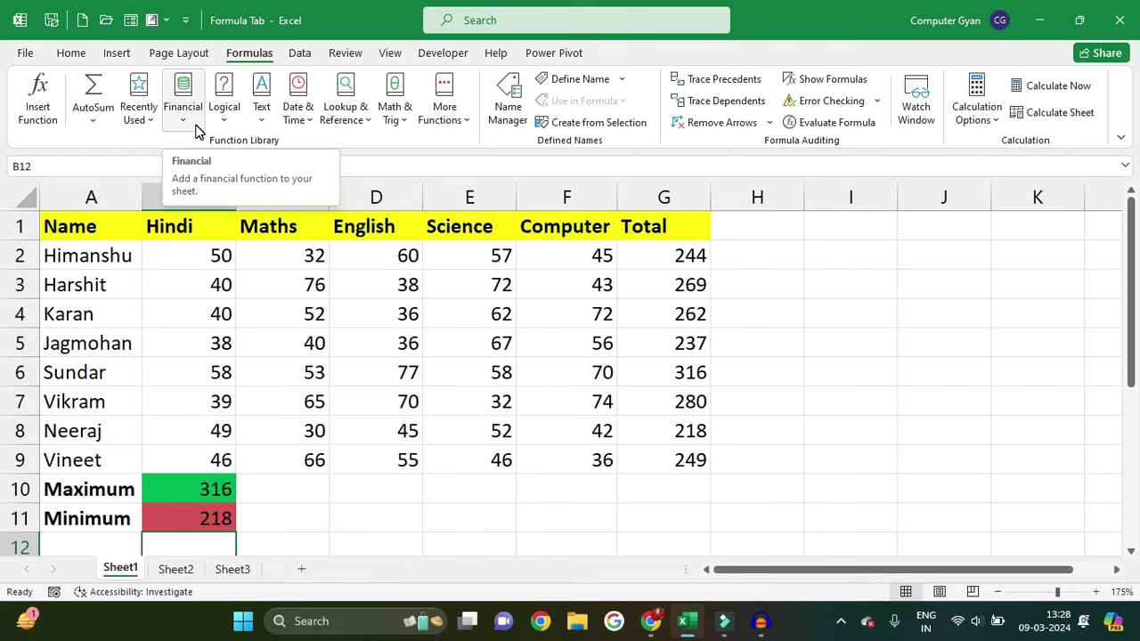
click(196, 129)
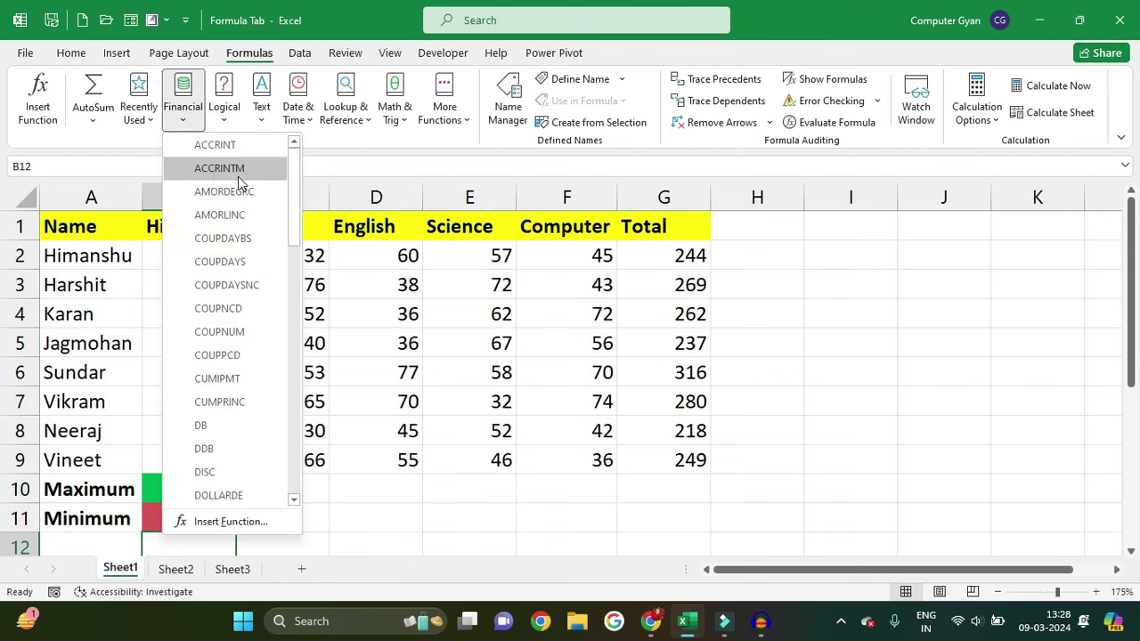
scroll(239, 191, down, 10)
mouse_move(216, 192)
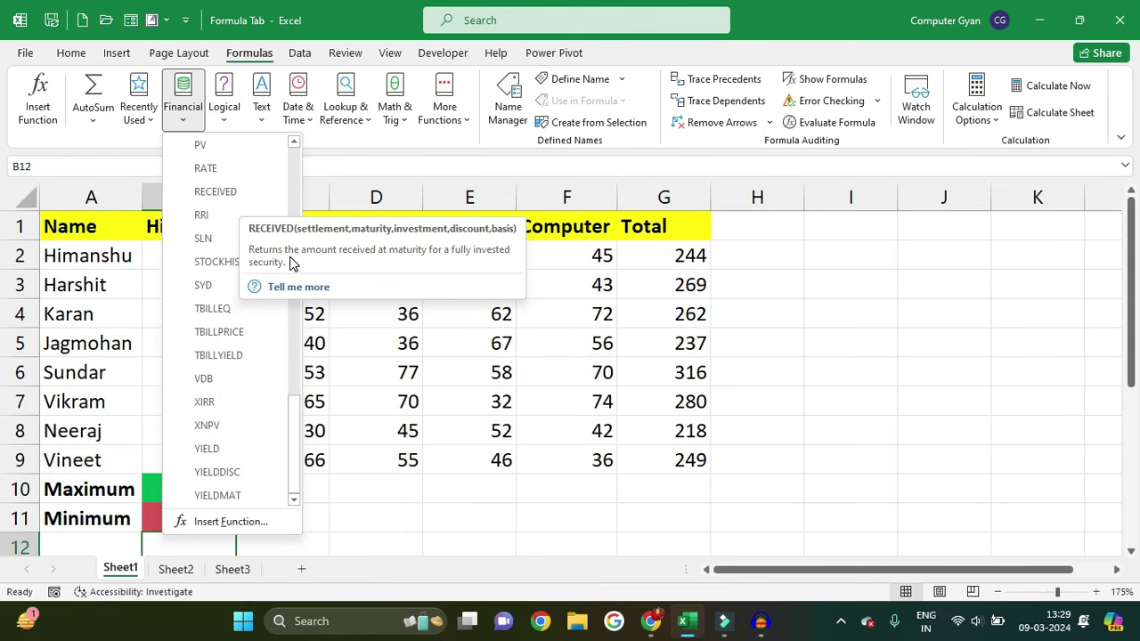
click(365, 408)
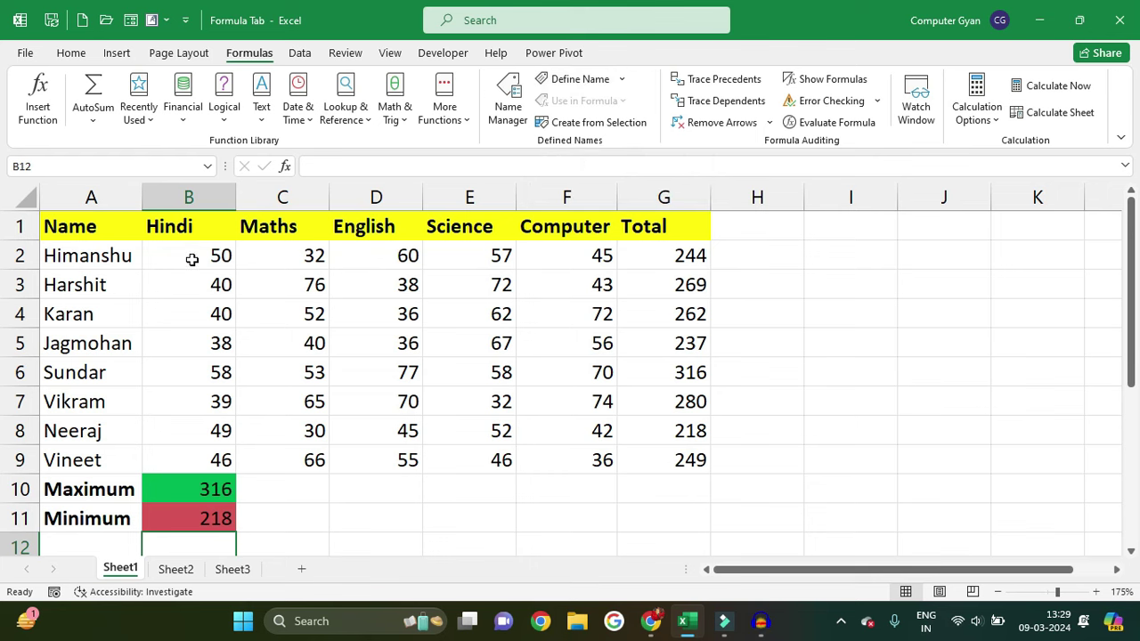
Define a name for the first student's marks B2:F2, accepting the suggested student name.
drag(200, 261, 577, 259)
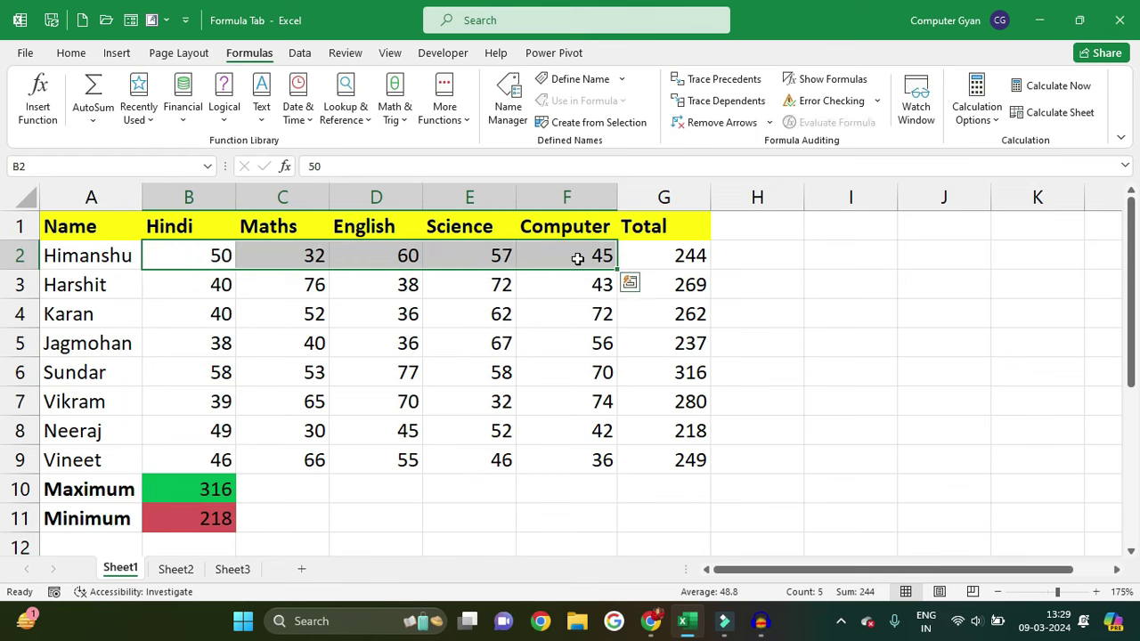
click(606, 82)
mouse_move(378, 368)
mouse_down()
mouse_move(529, 310)
mouse_move(907, 86)
mouse_up()
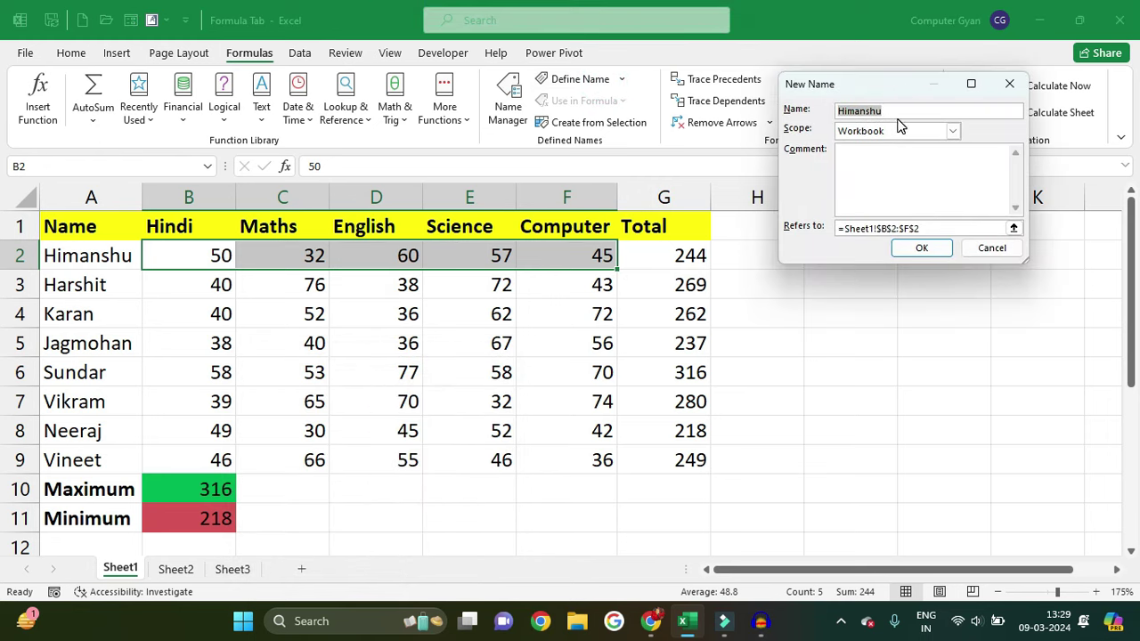
click(931, 227)
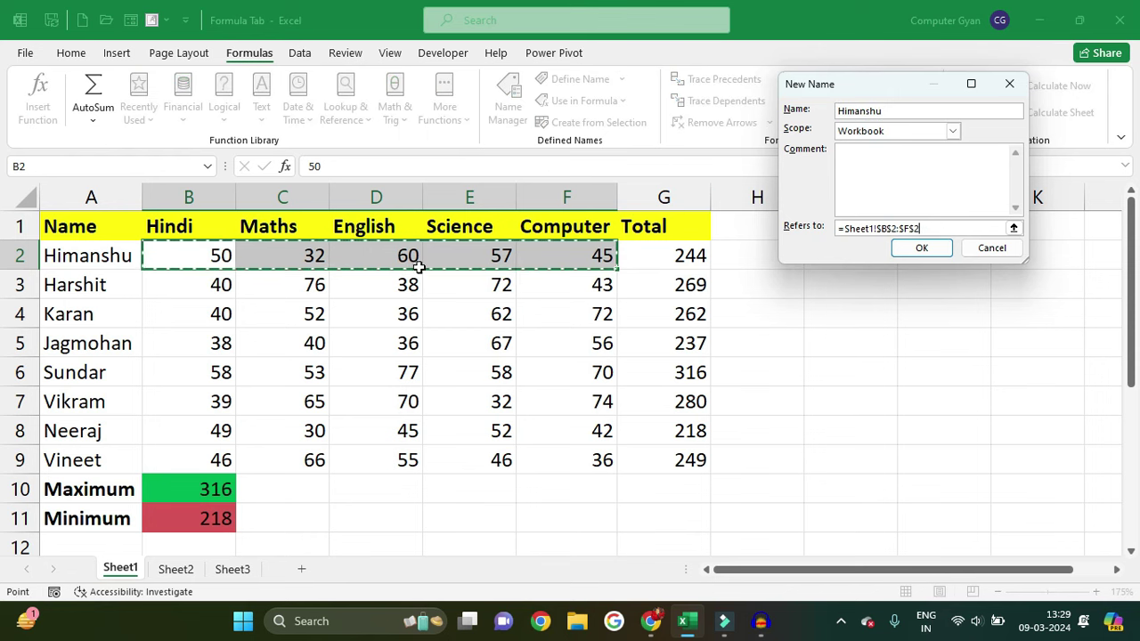
click(922, 252)
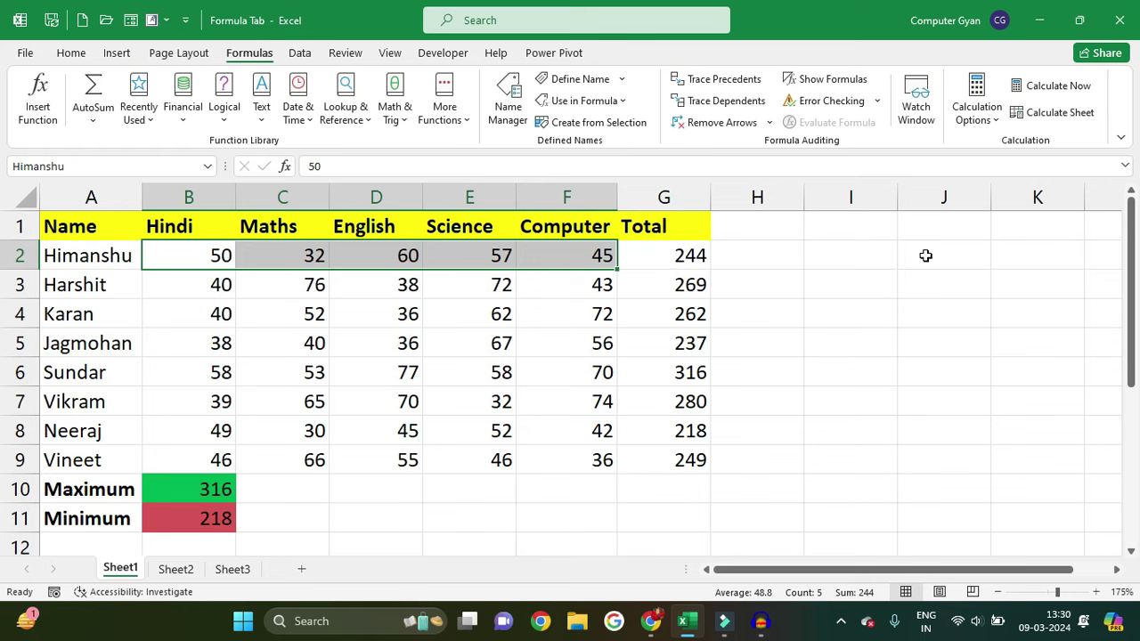
Clear the totals in G2:G9 and start a =sum formula in G2.
drag(686, 255, 698, 461)
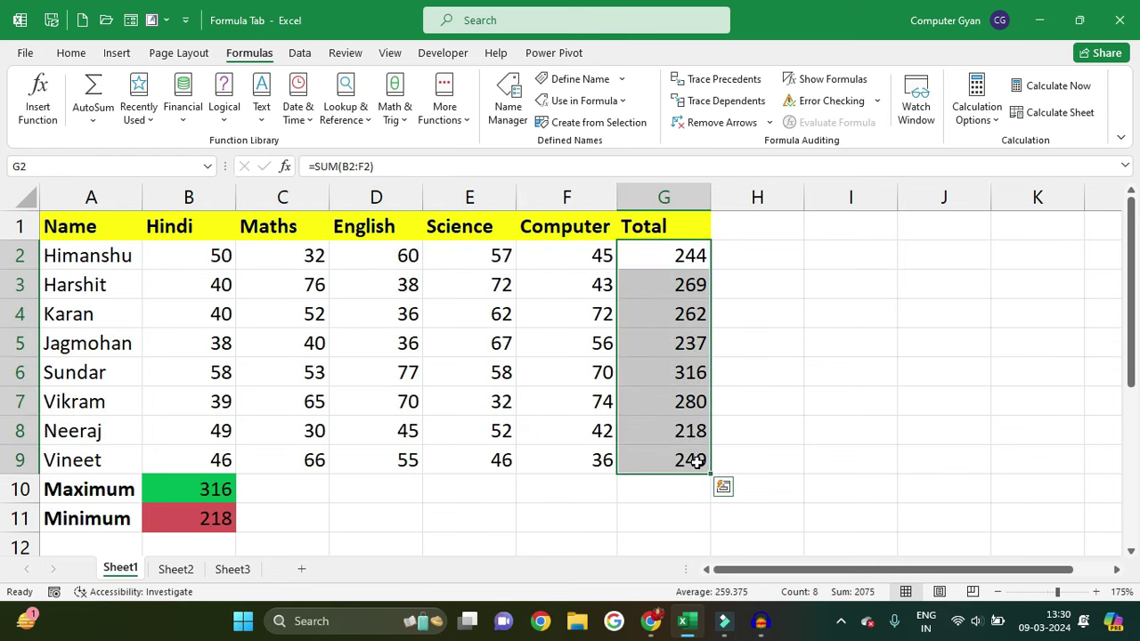
key(Delete)
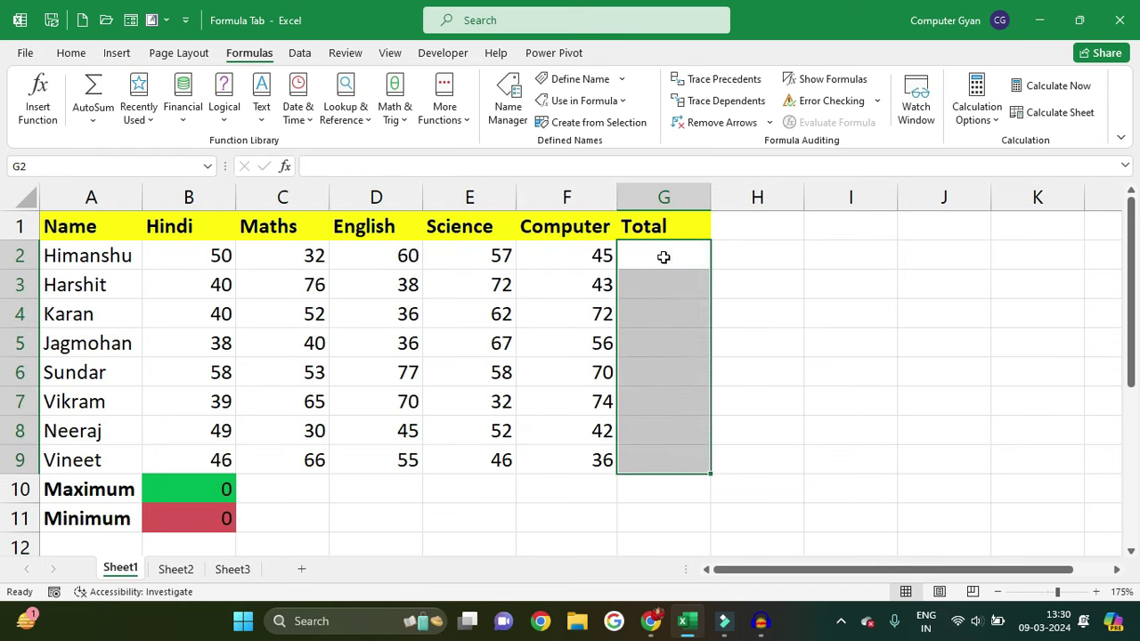
click(663, 256)
text(=)
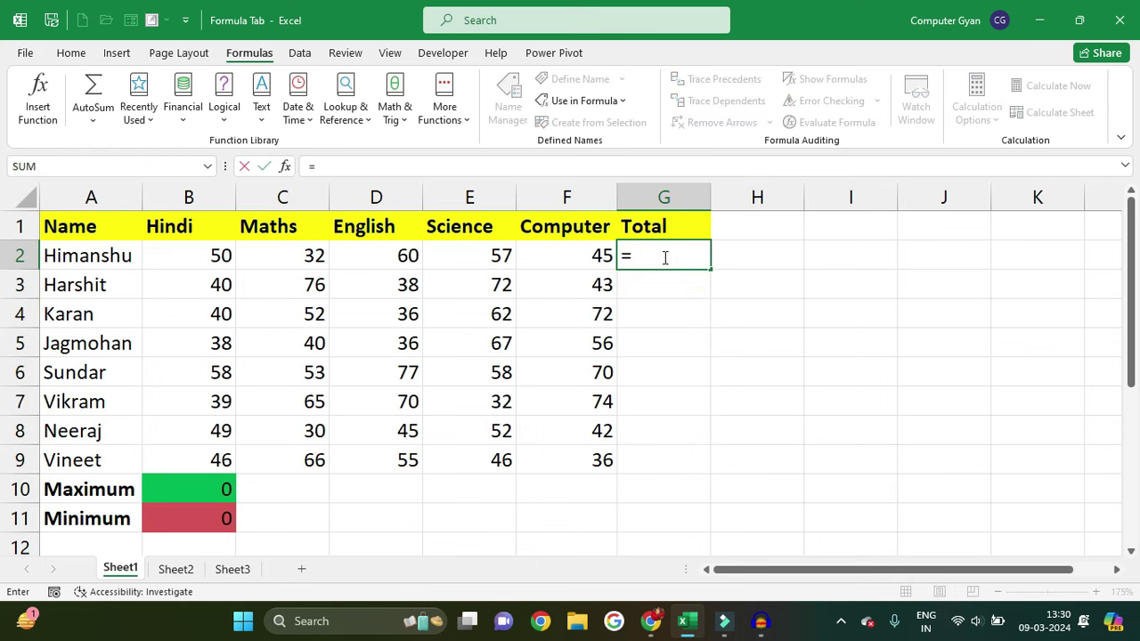
text(sum)
Complete G2 as SUM of the first student's defined name via autocomplete, closing the parenthesis.
key(Tab)
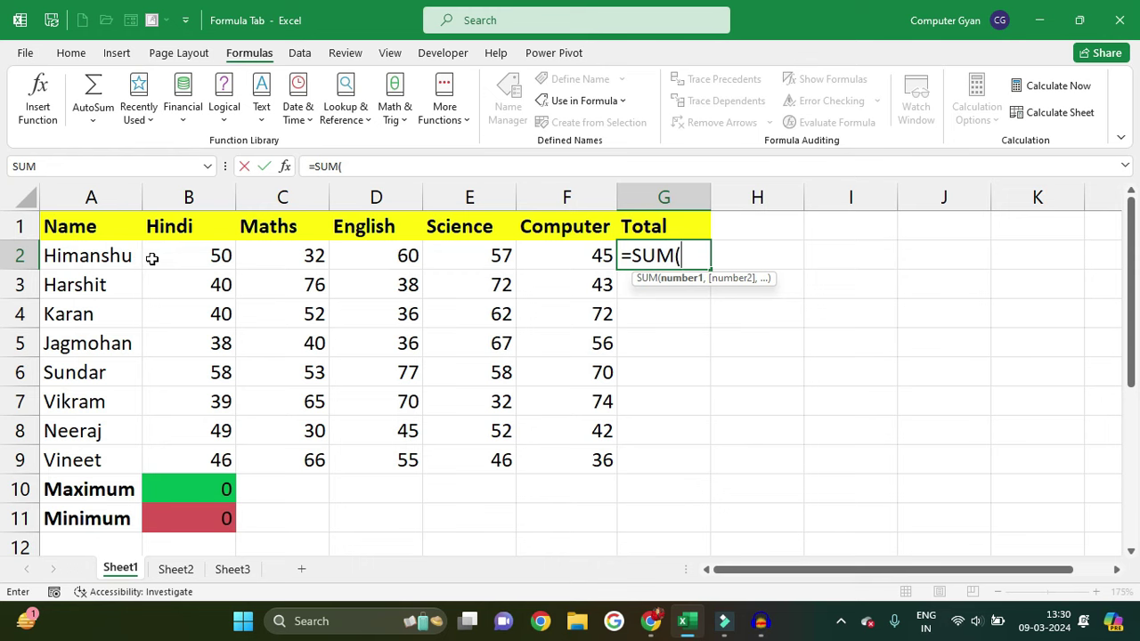
text(him)
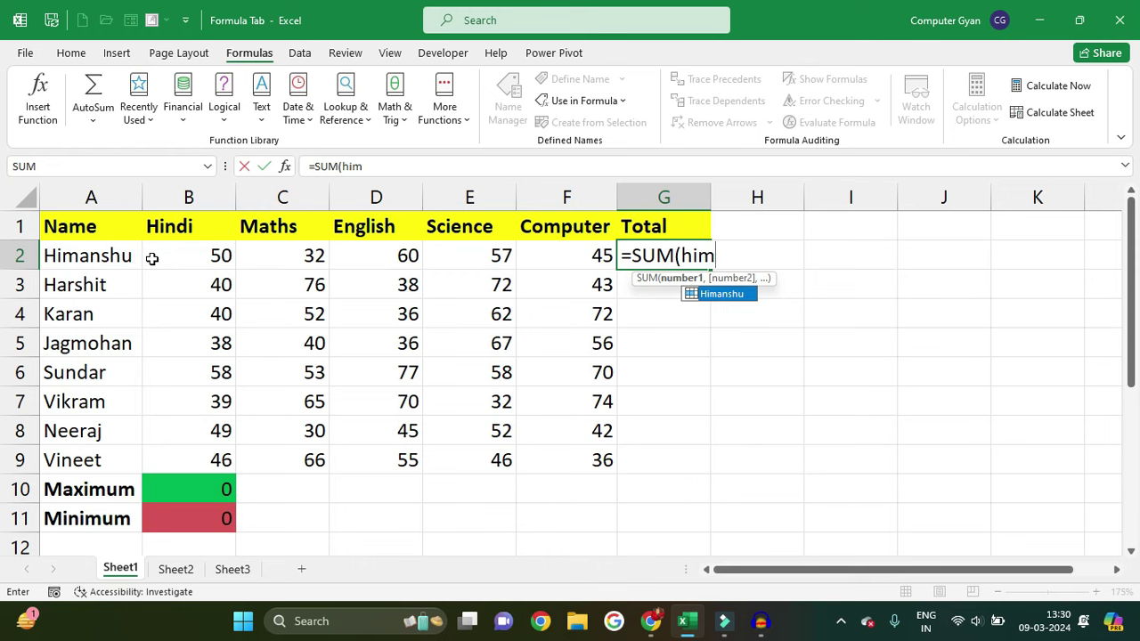
key(Tab)
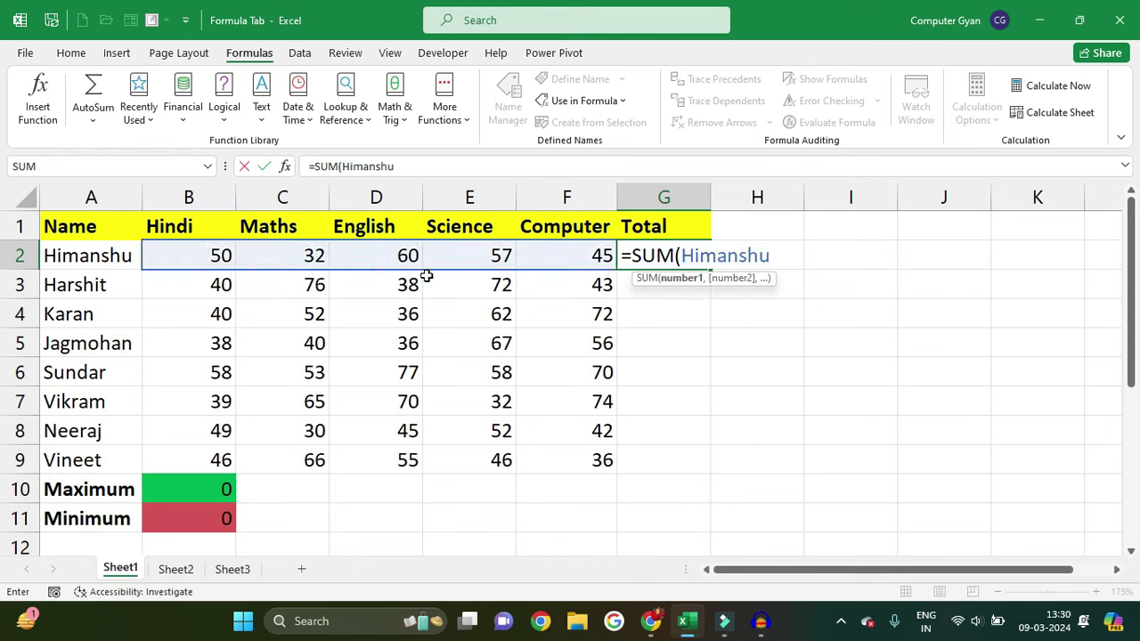
text())
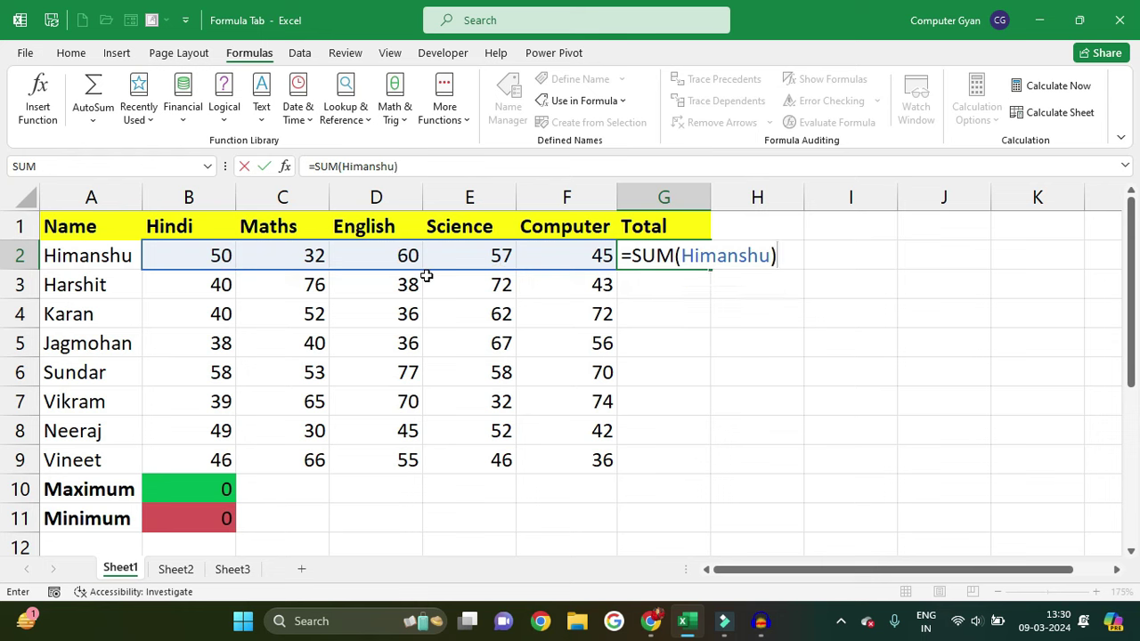
key(Return)
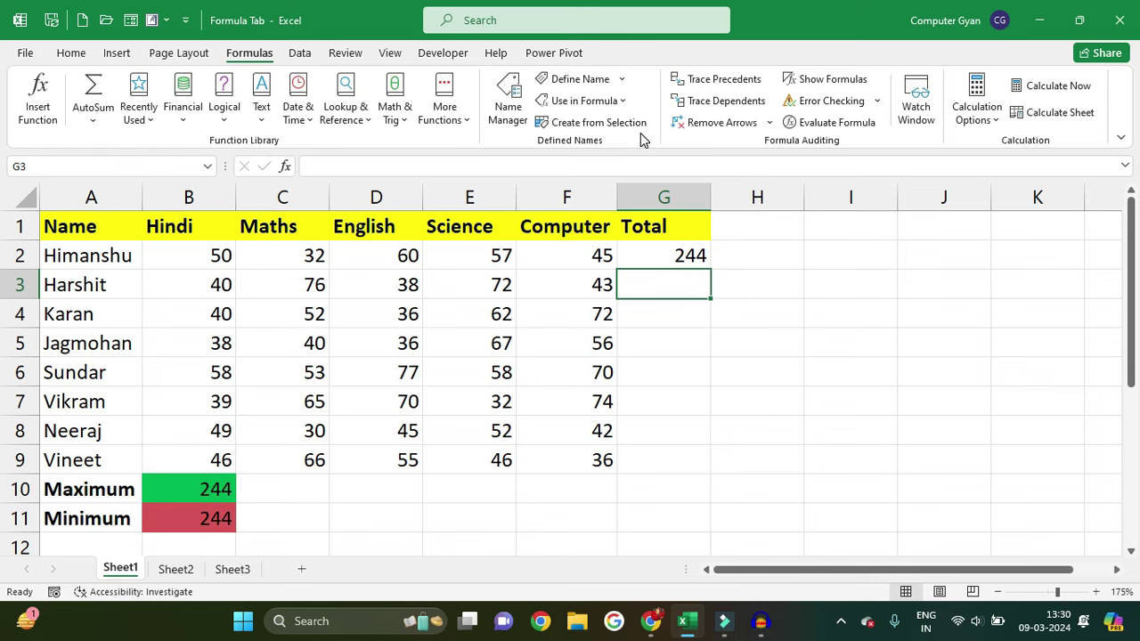
Define a name after the second student referring to Sheet1!$B$3:$F$3.
click(602, 84)
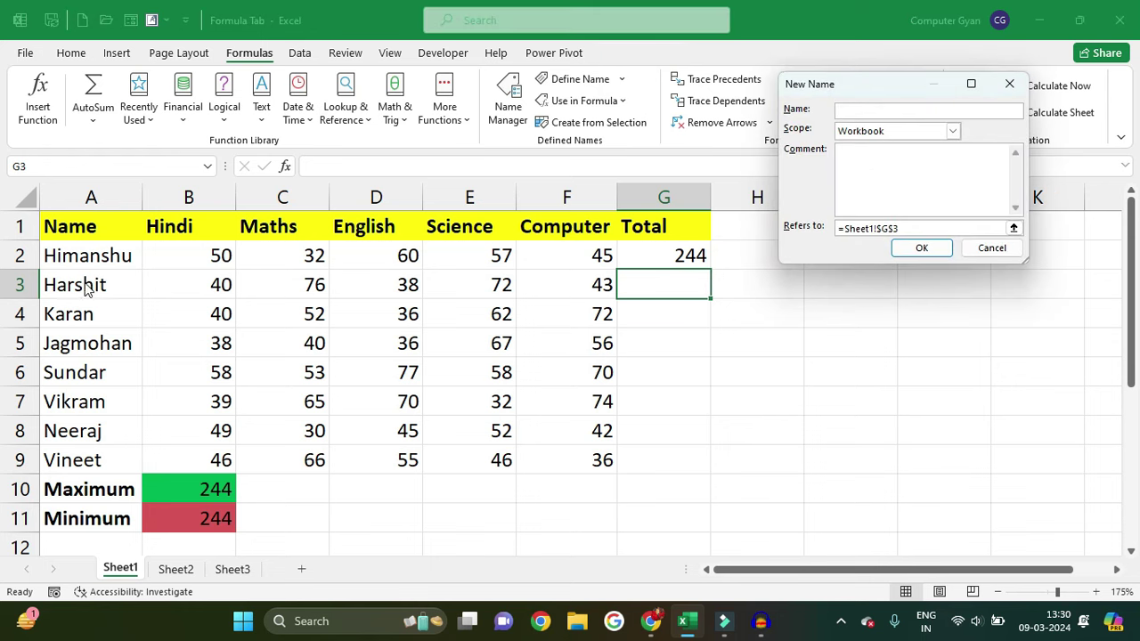
text(Harshit)
click(911, 229)
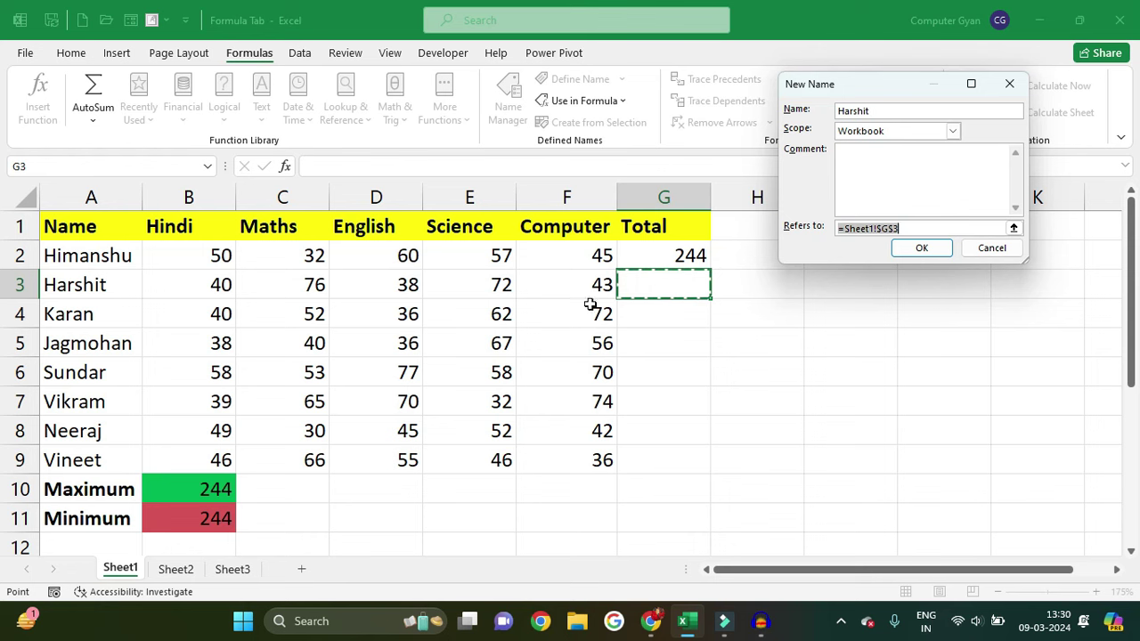
drag(219, 285, 560, 290)
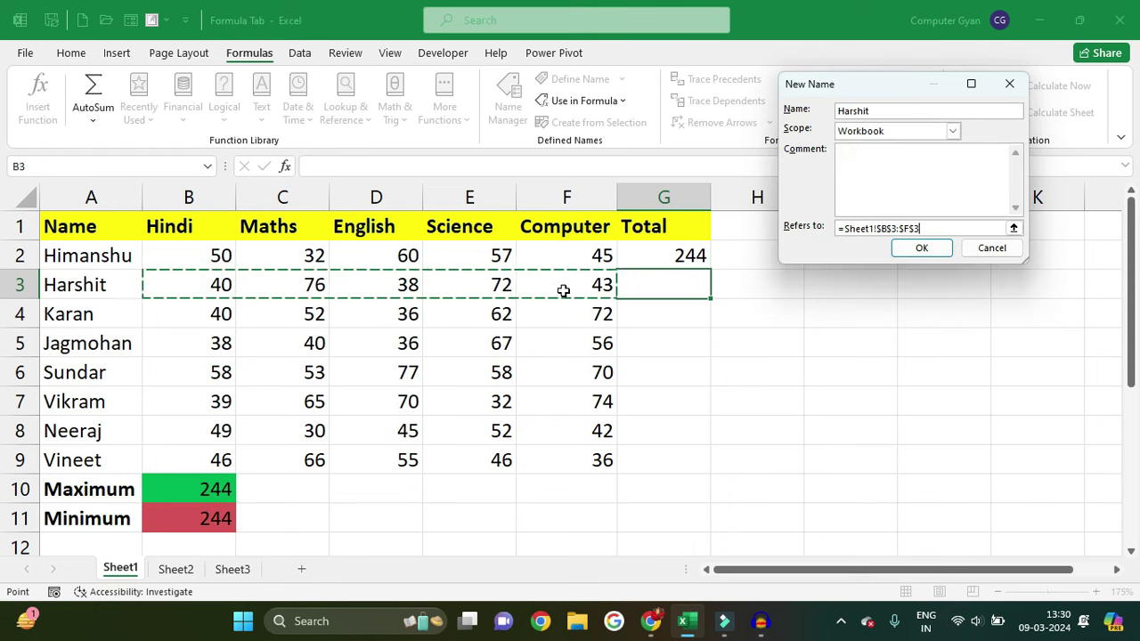
click(924, 247)
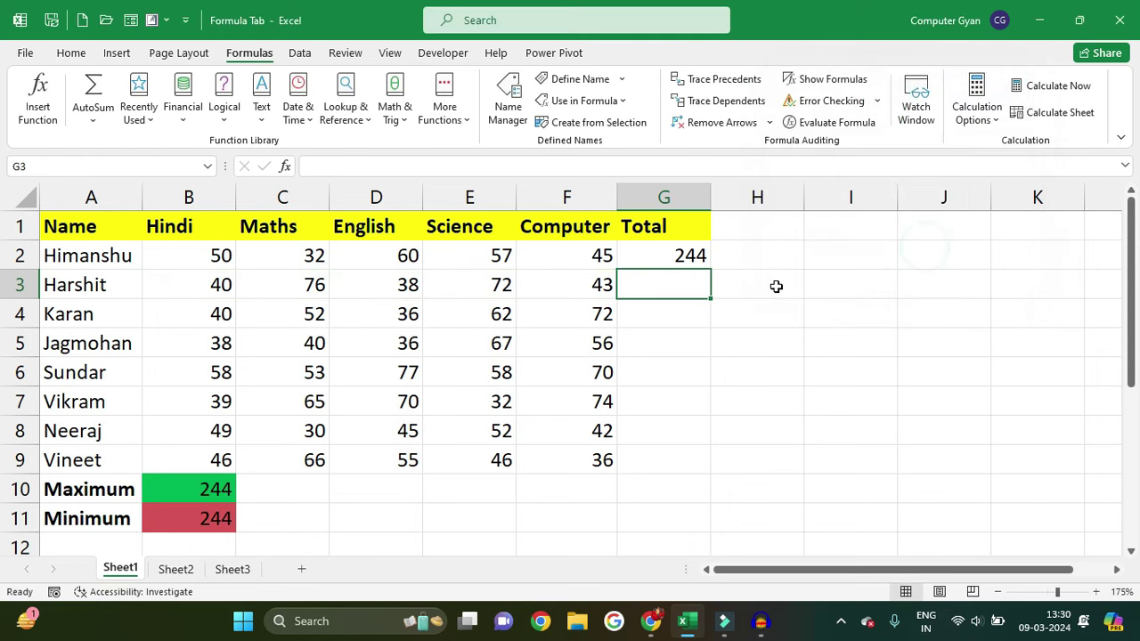
Enter a SUM of that defined name in G3, giving 269.
text(=S)
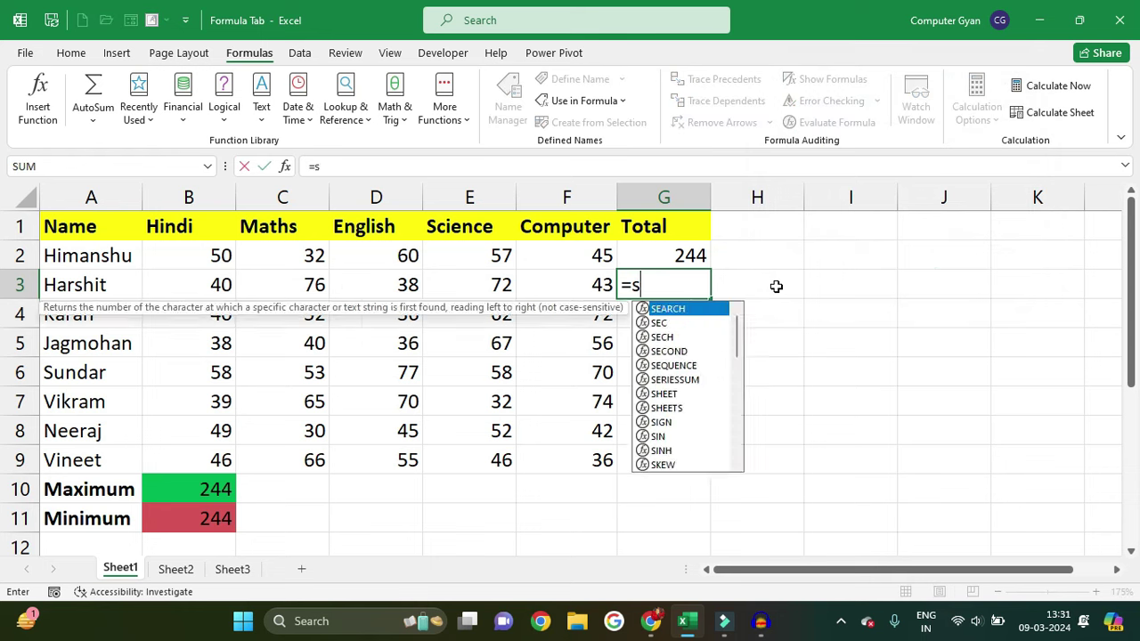
text(UM(har)
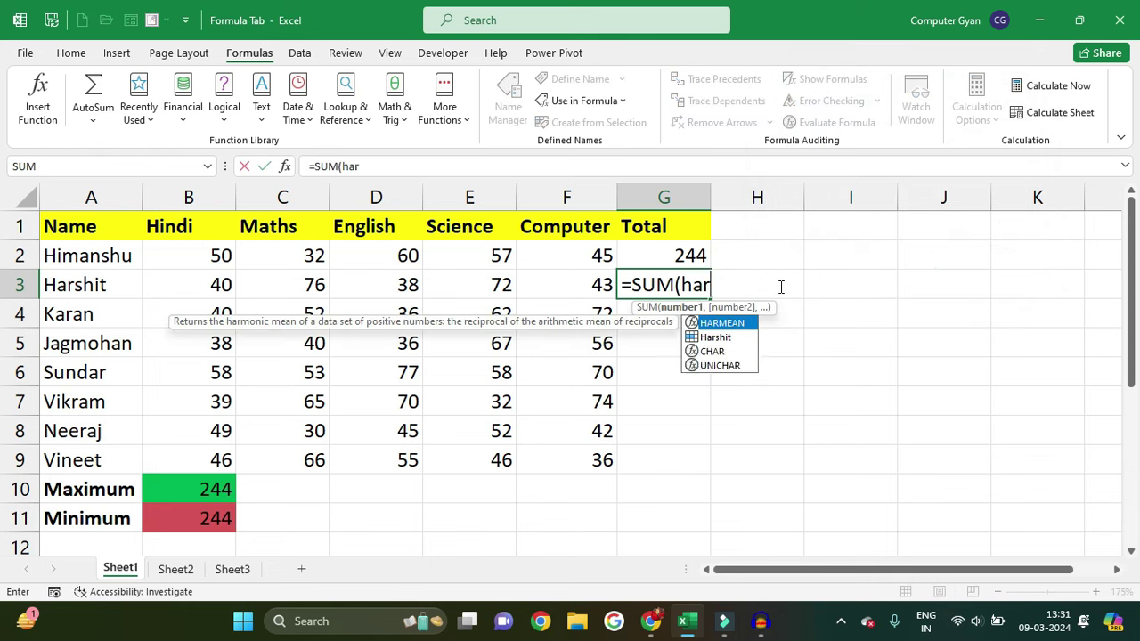
text(shit)
key(Tab)
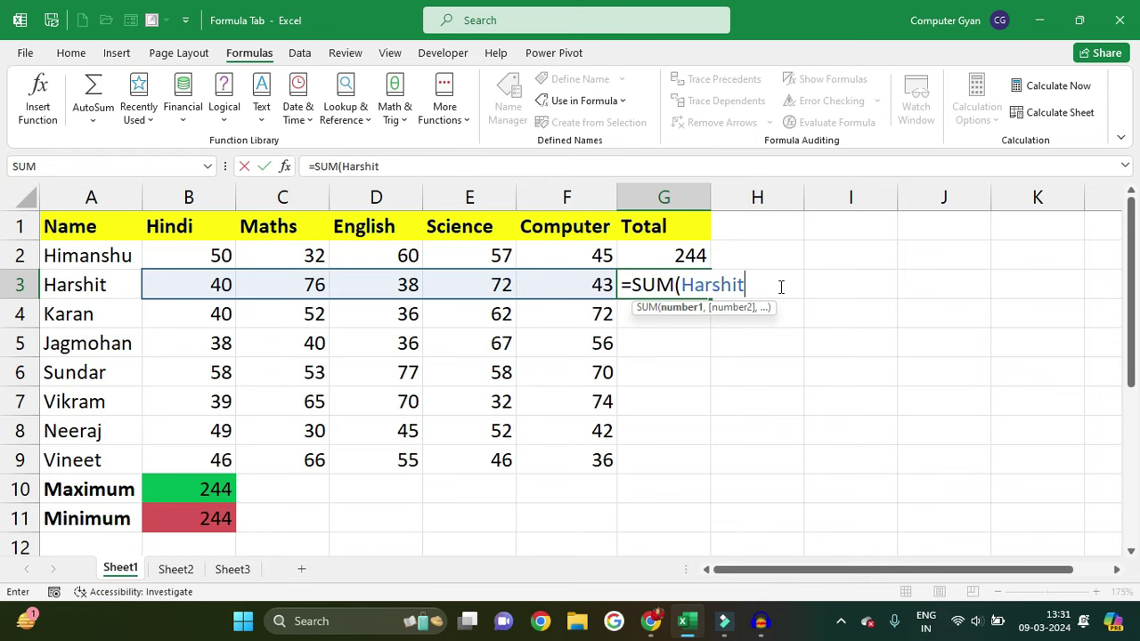
text())
key(Return)
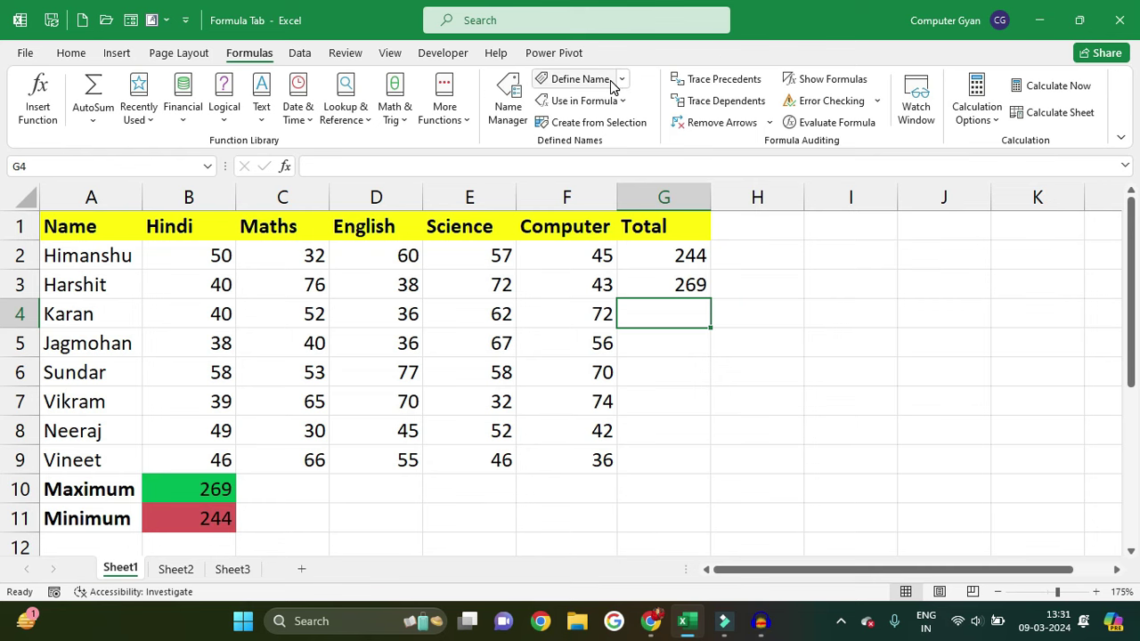
click(233, 568)
click(144, 342)
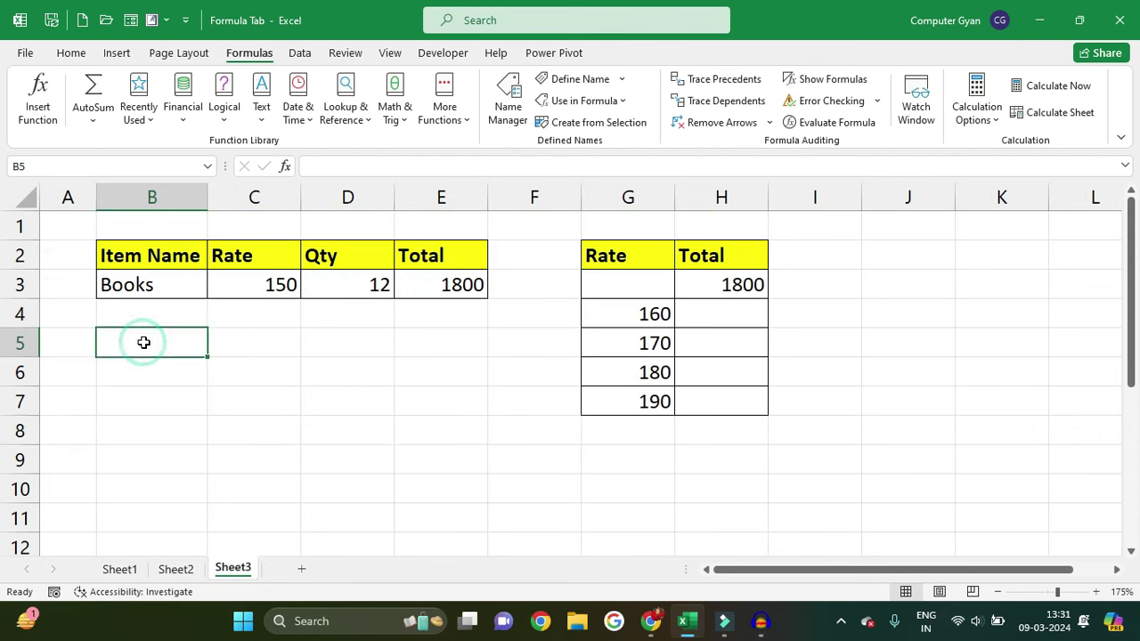
click(211, 169)
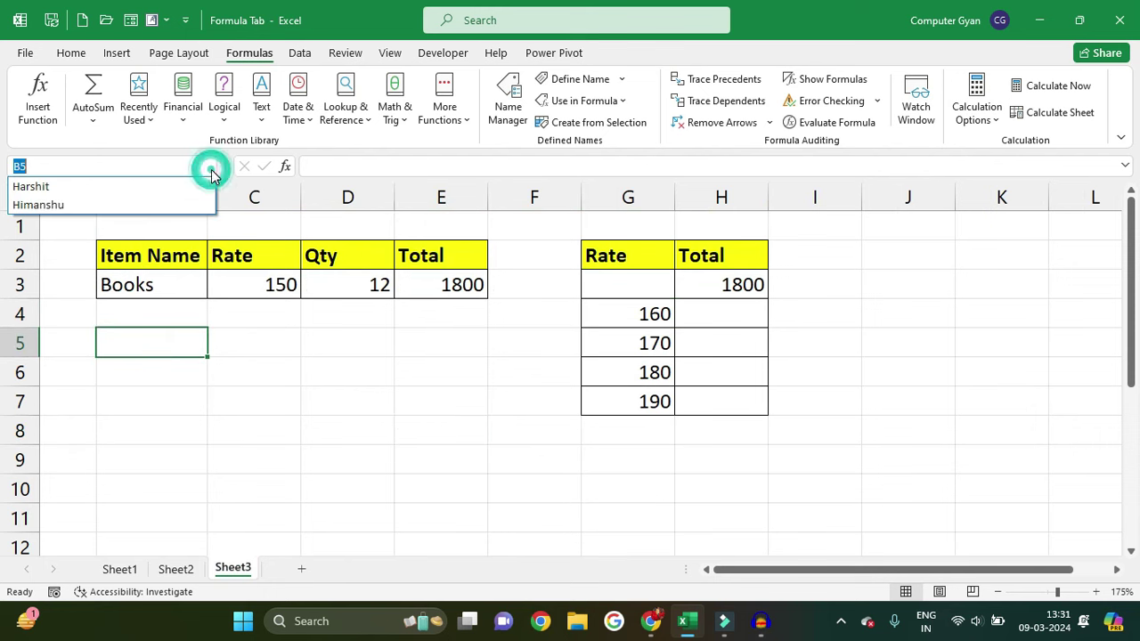
click(146, 189)
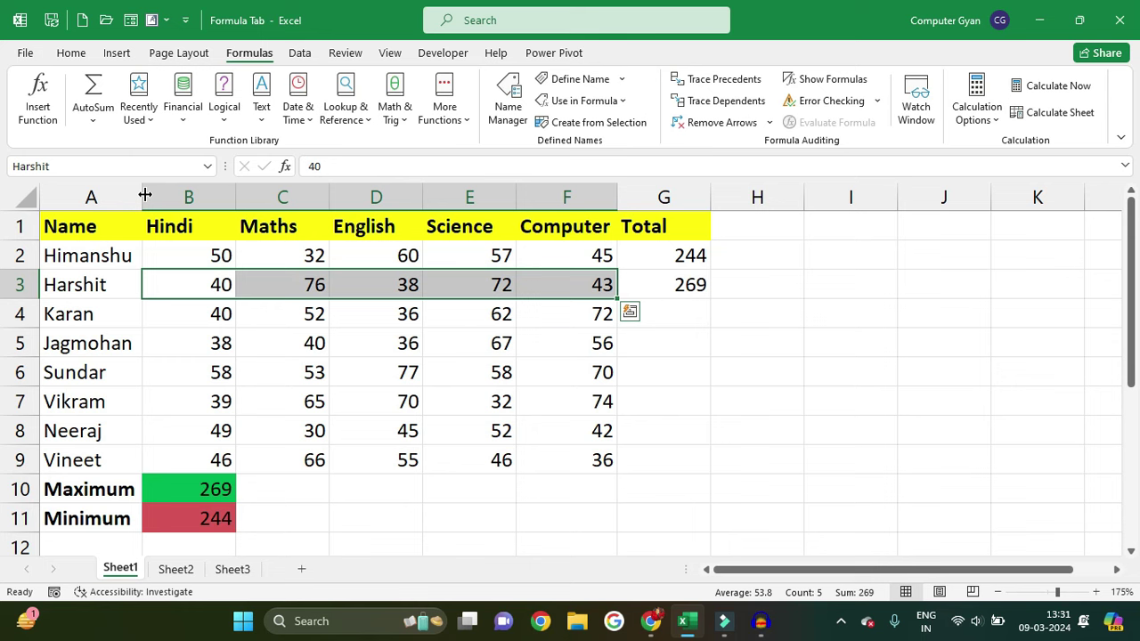
click(234, 570)
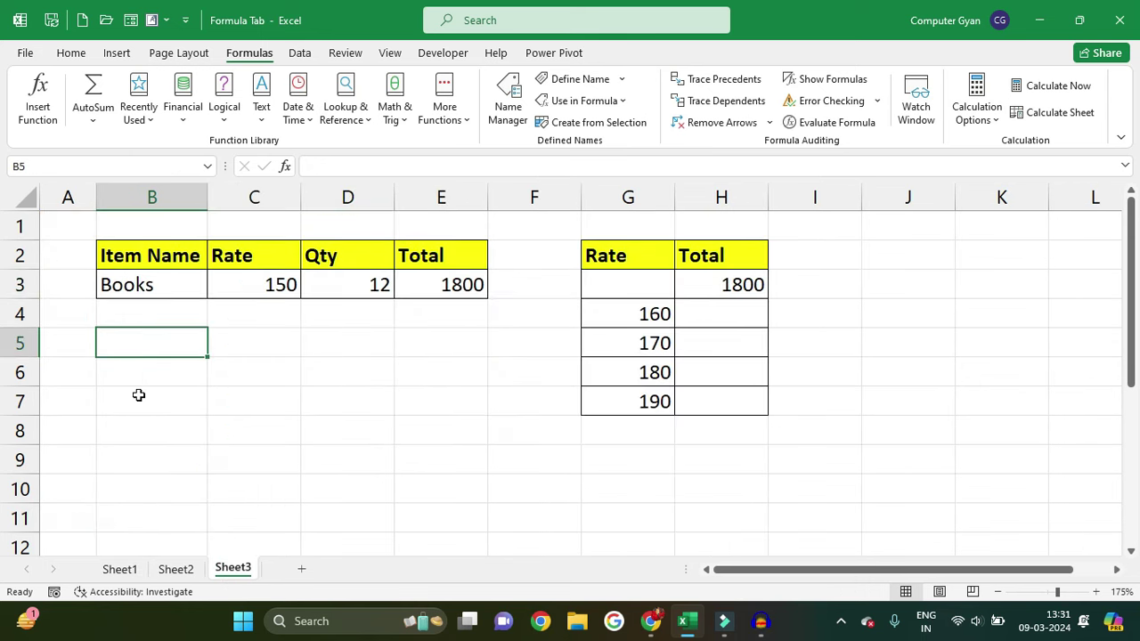
text(=sum)
key(Tab)
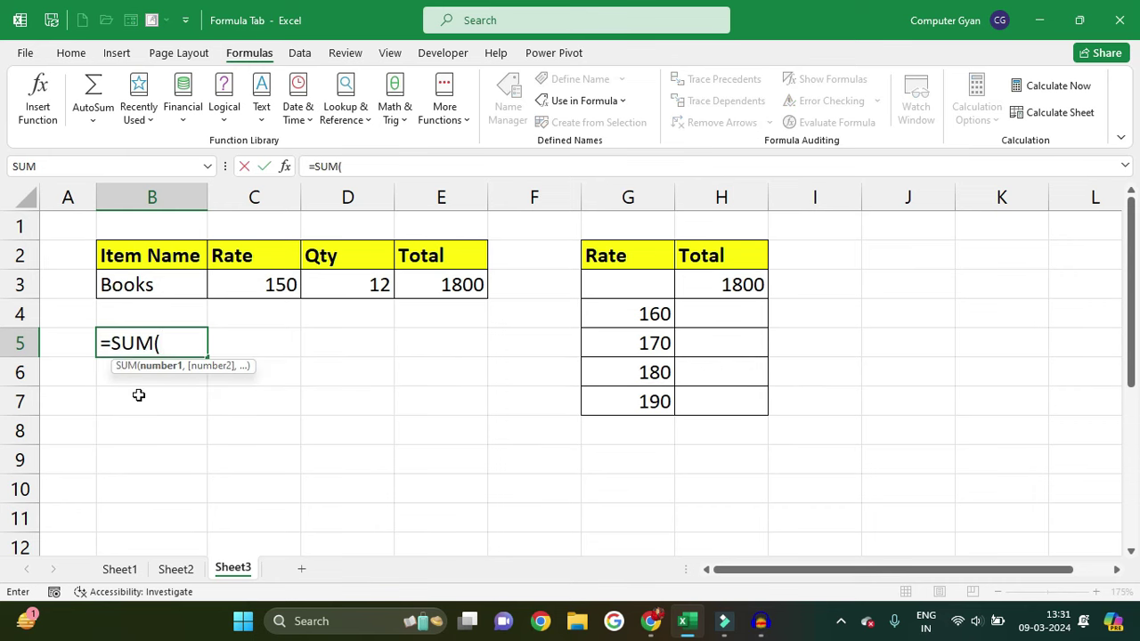
text(harshit)
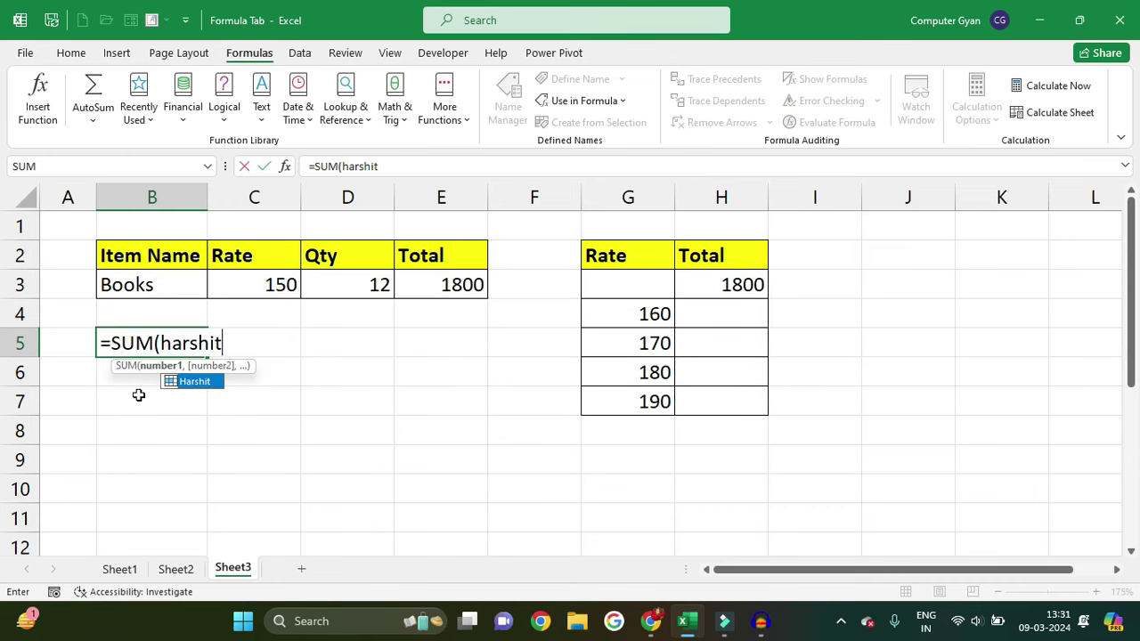
text())
key(Return)
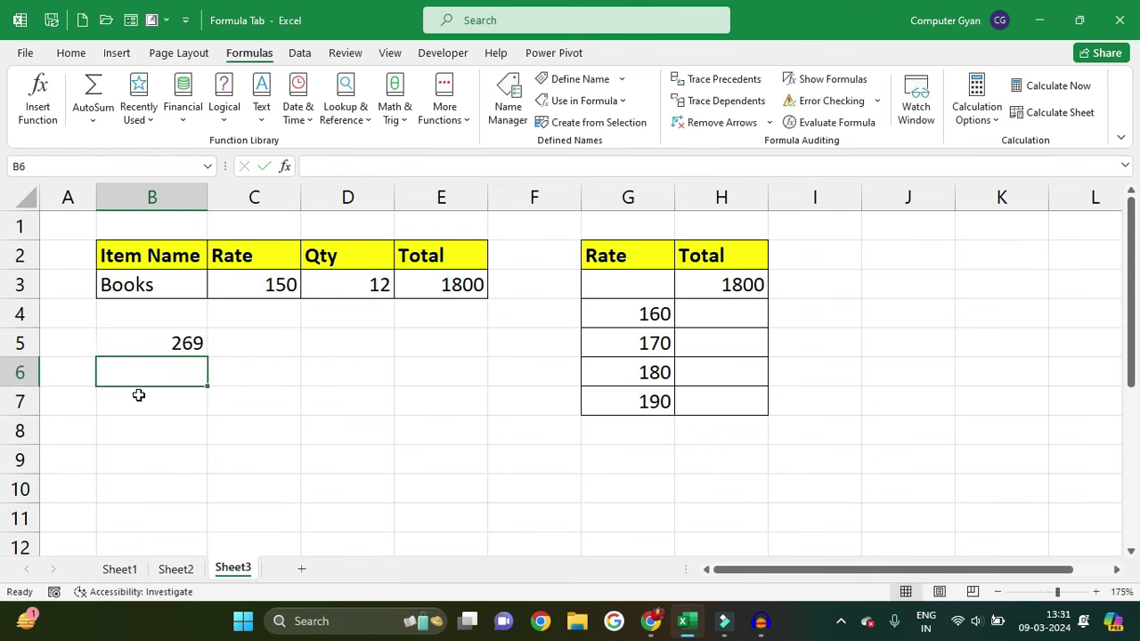
click(190, 344)
key(Delete)
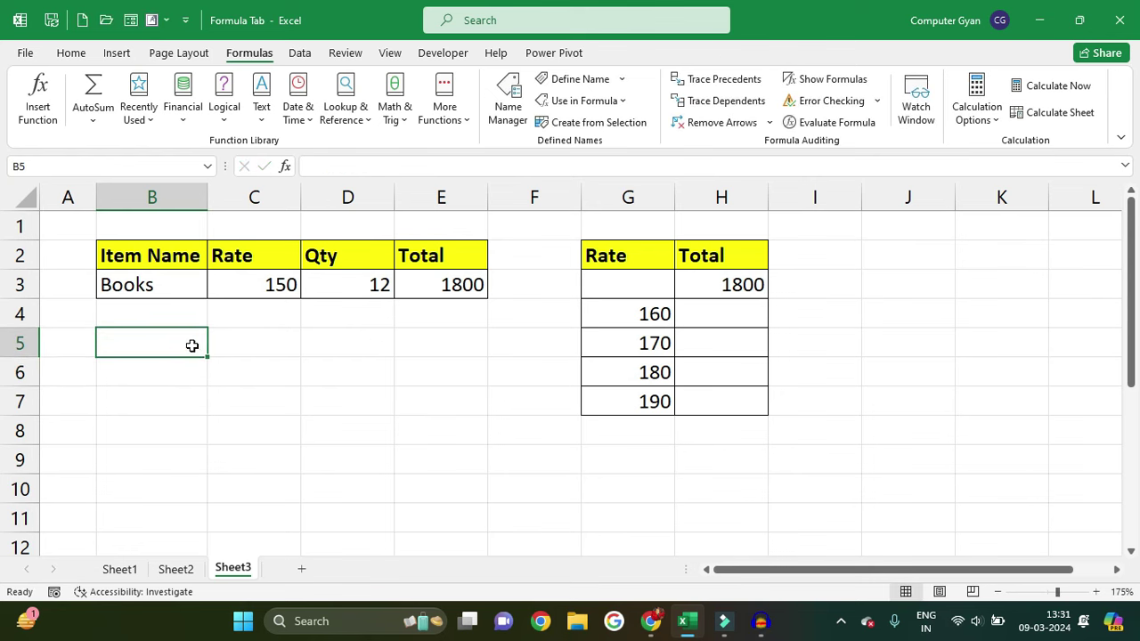
click(121, 569)
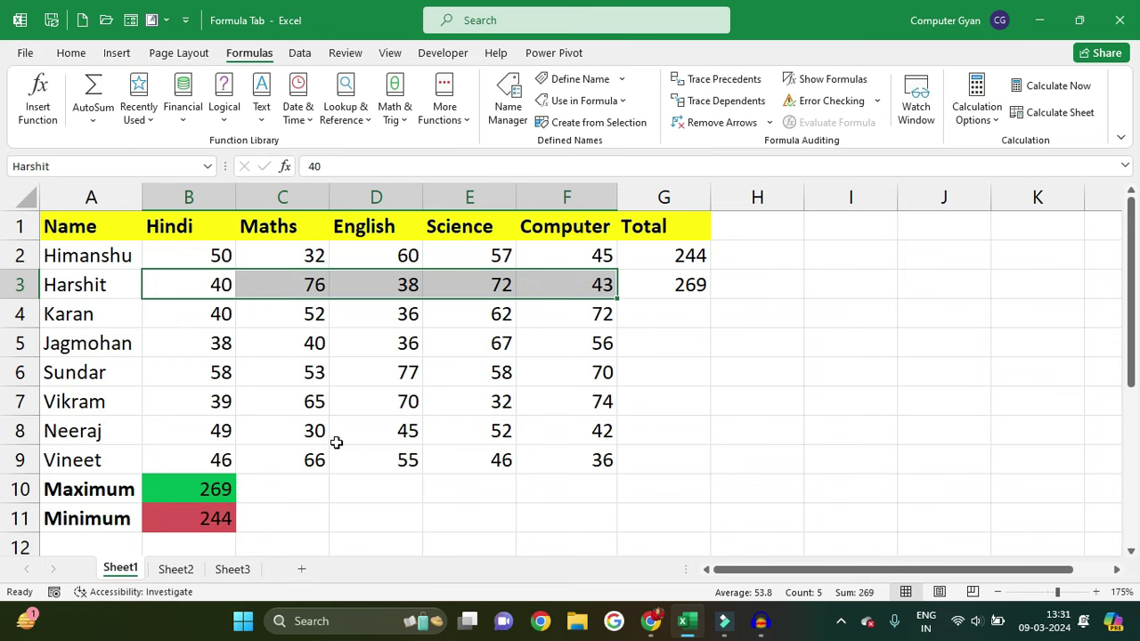
Enter =SUM(B4:F4) in G4 and fill it down to G9, making Maximum 316 and Minimum 218.
click(664, 313)
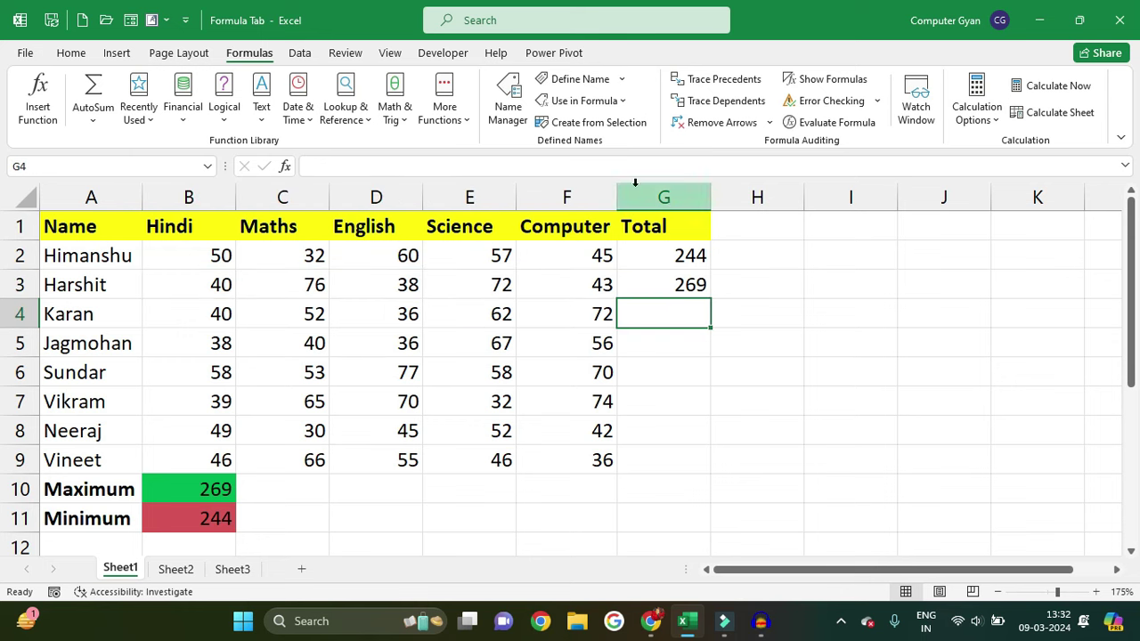
text(=)
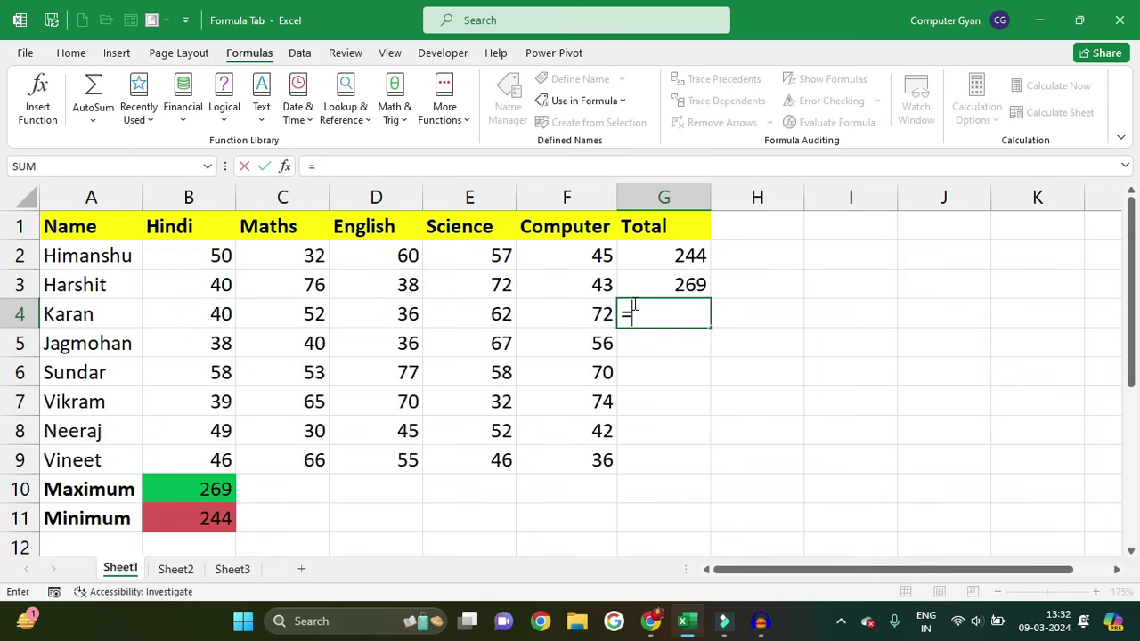
text(sum)
key(Tab)
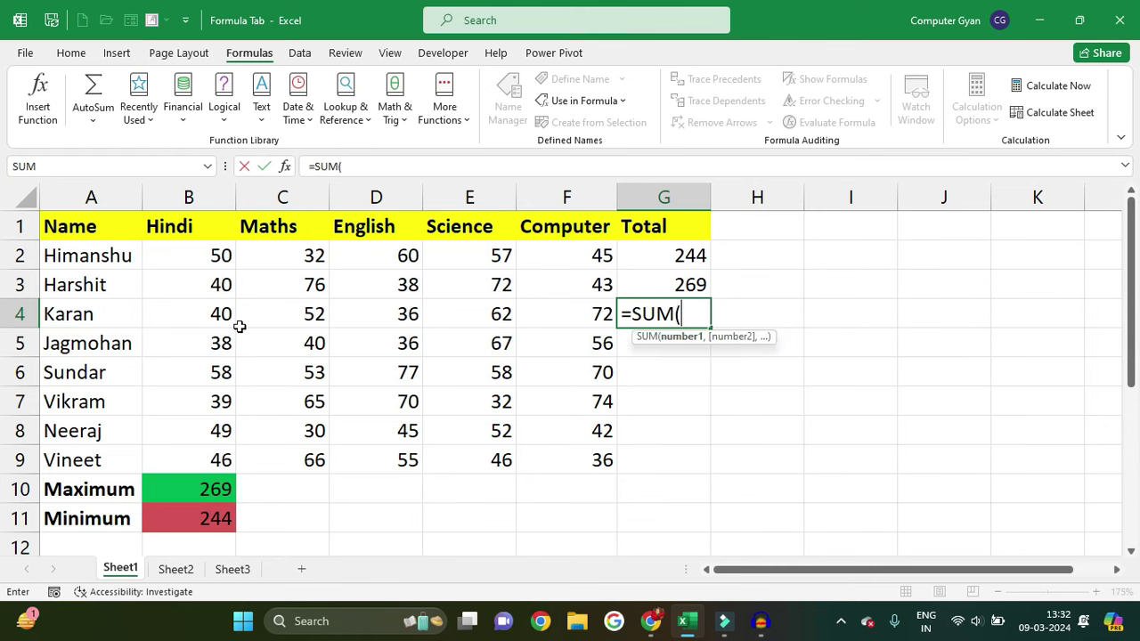
drag(214, 319, 532, 314)
text())
key(Return)
click(682, 318)
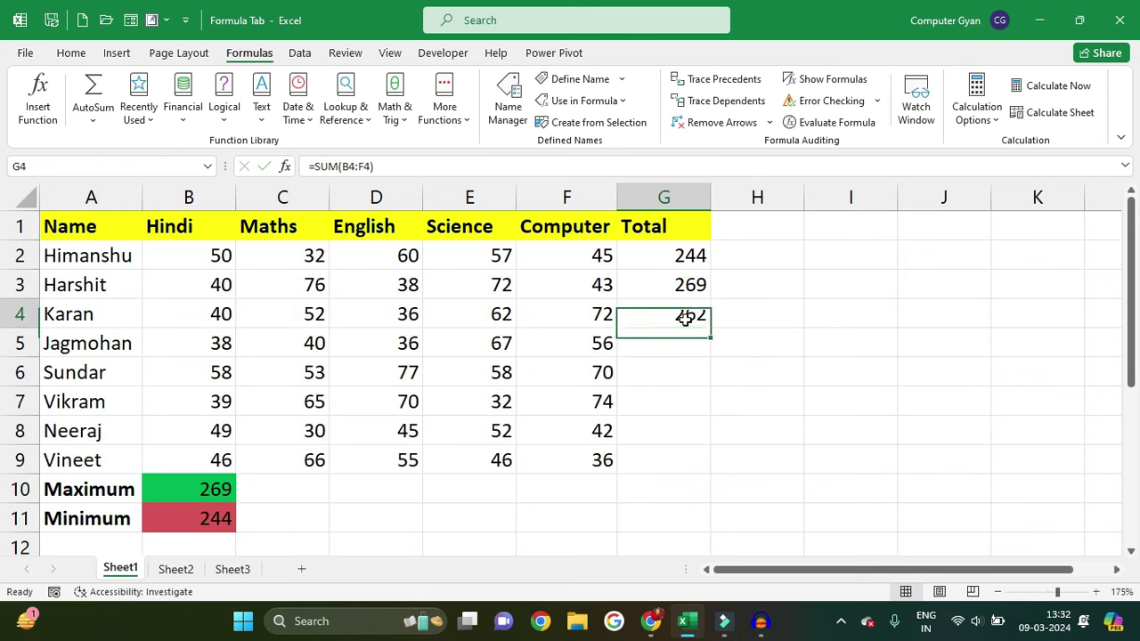
drag(710, 328, 711, 468)
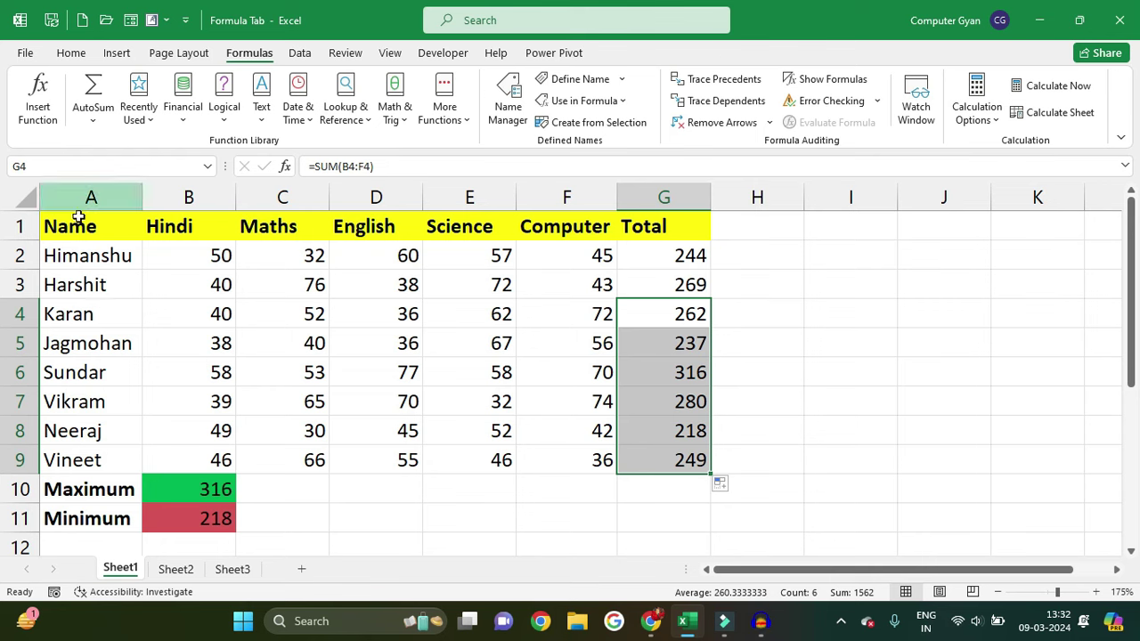
Create names from A1:G9's left column only, replacing both existing names, and dismiss the circular-reference warning.
mouse_move(84, 224)
mouse_down()
mouse_move(655, 423)
mouse_move(686, 454)
mouse_up()
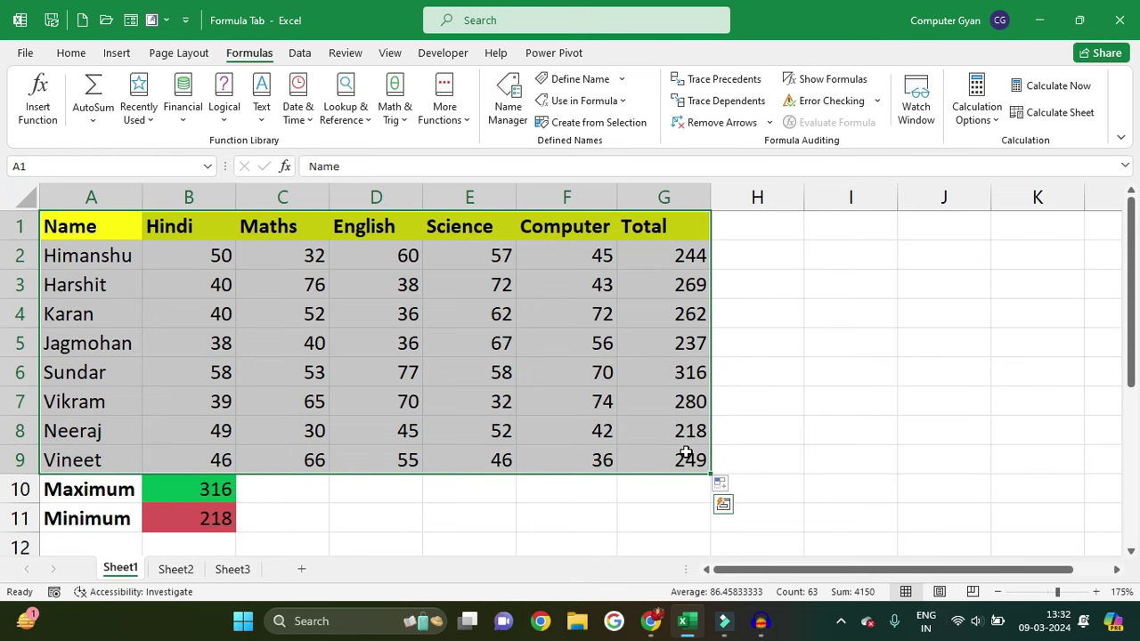
click(588, 130)
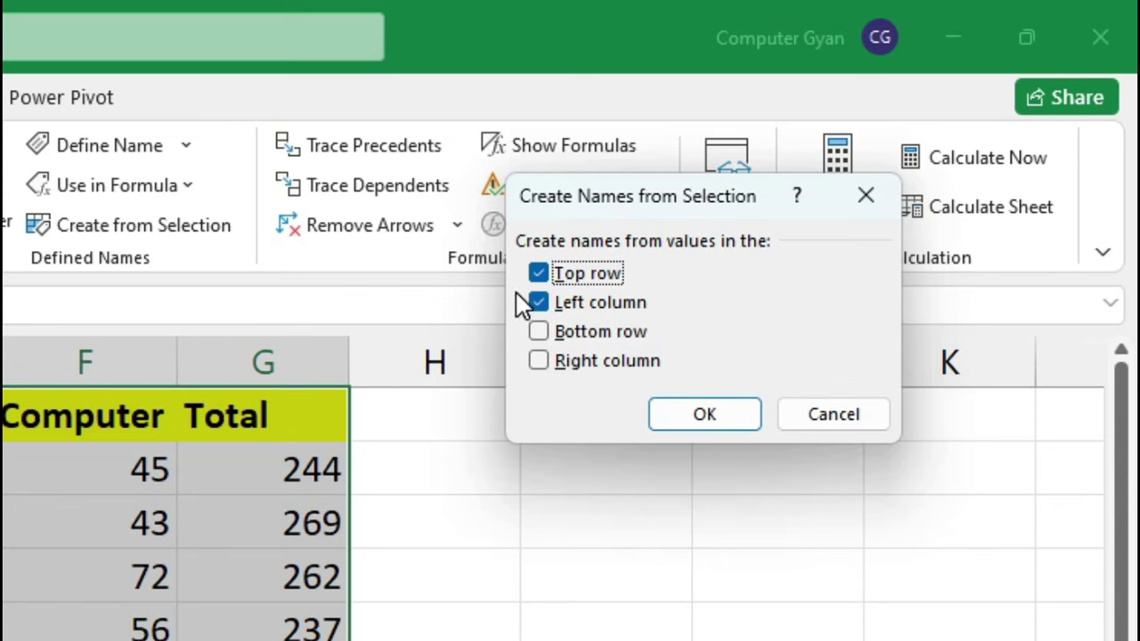
click(538, 273)
click(704, 419)
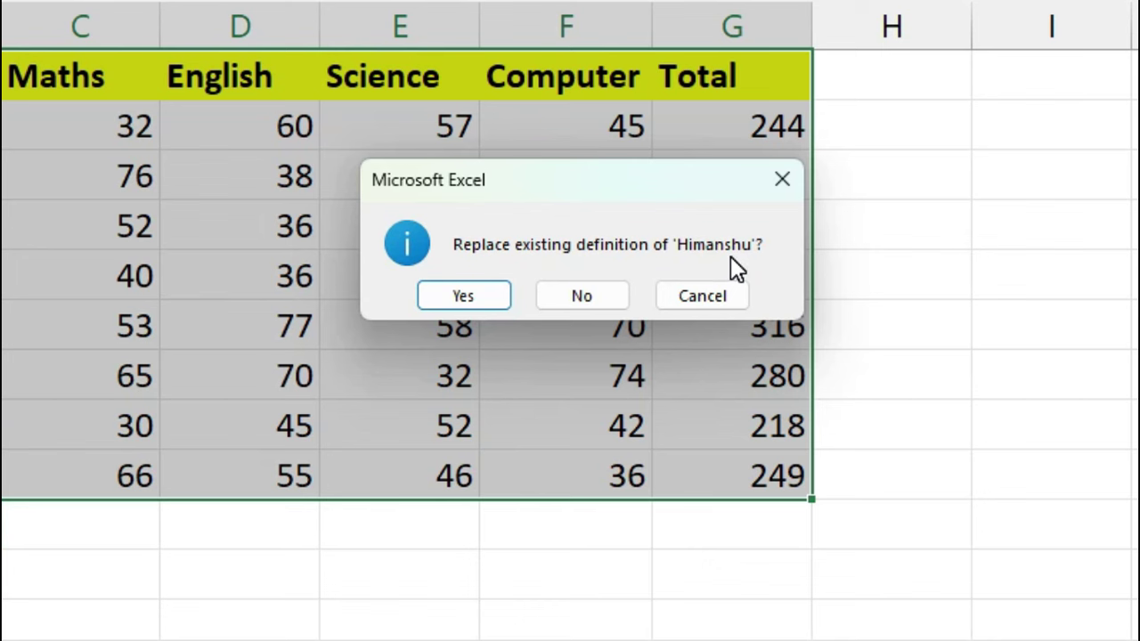
click(492, 294)
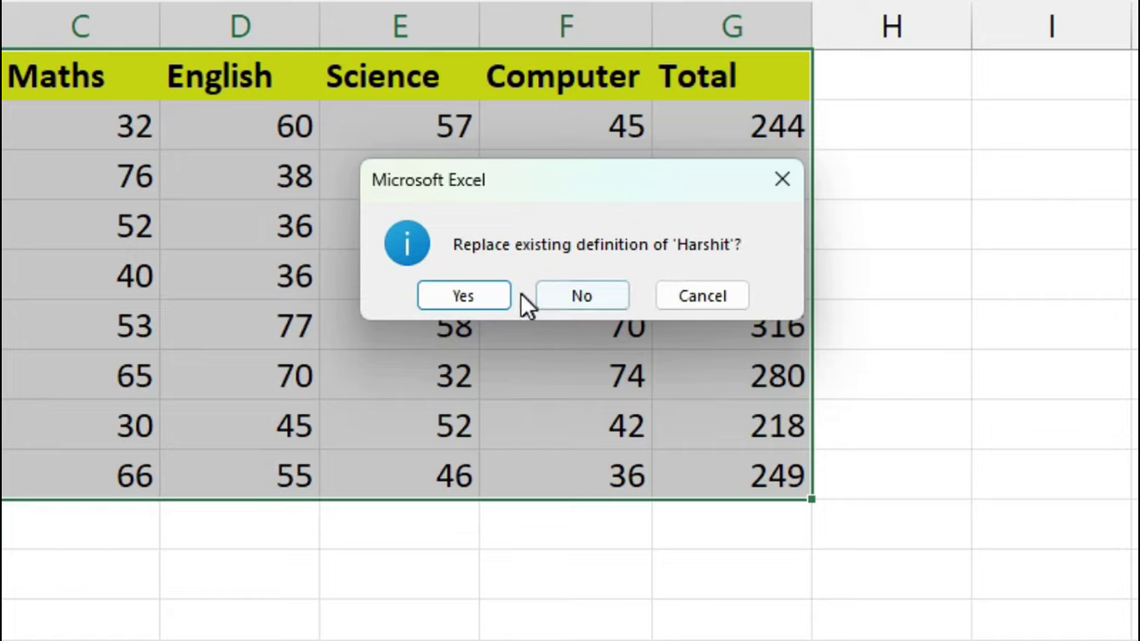
click(499, 295)
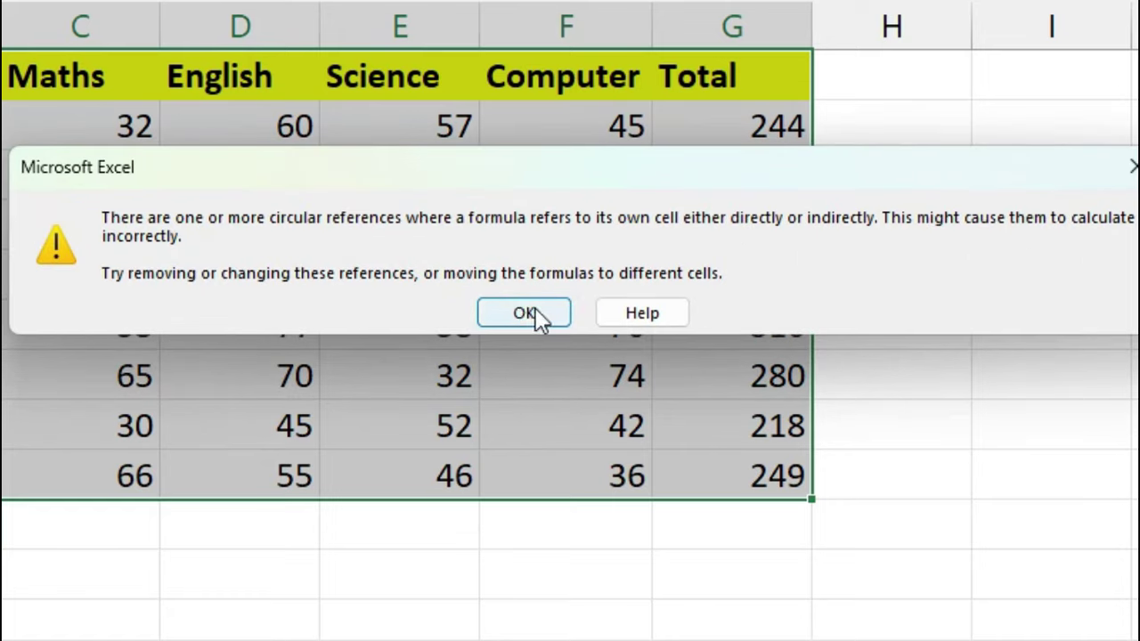
click(536, 310)
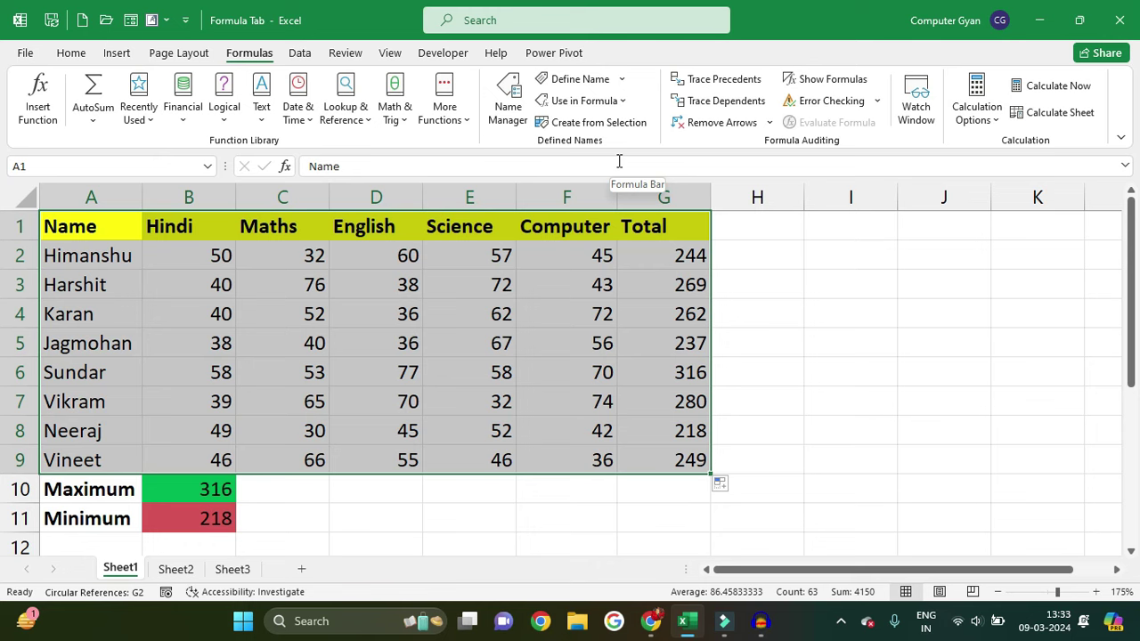
click(218, 266)
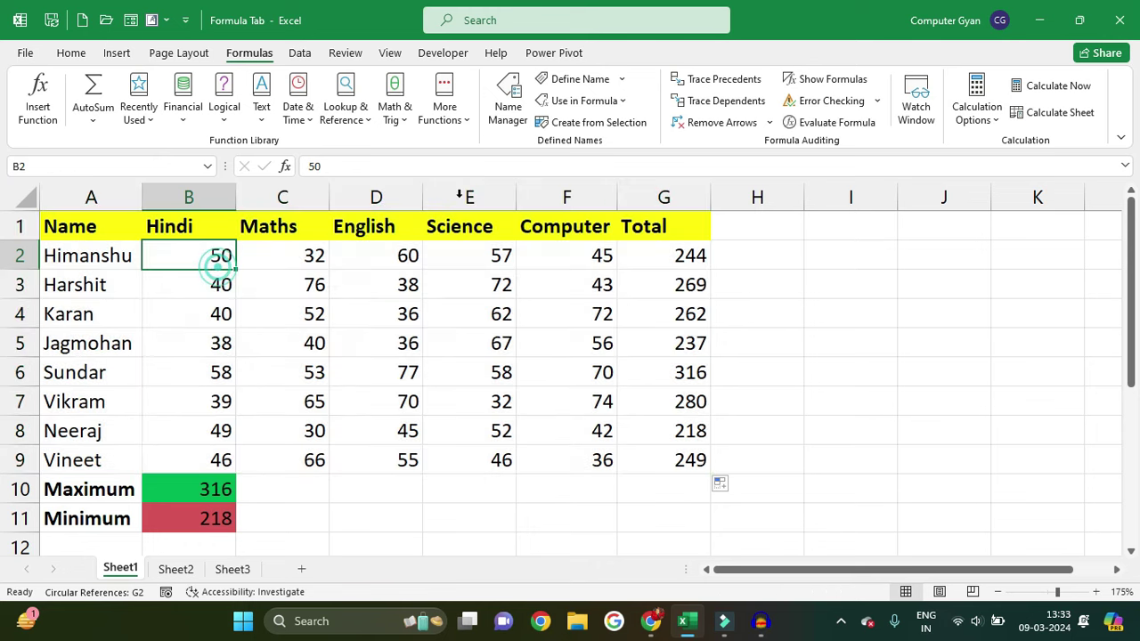
click(508, 114)
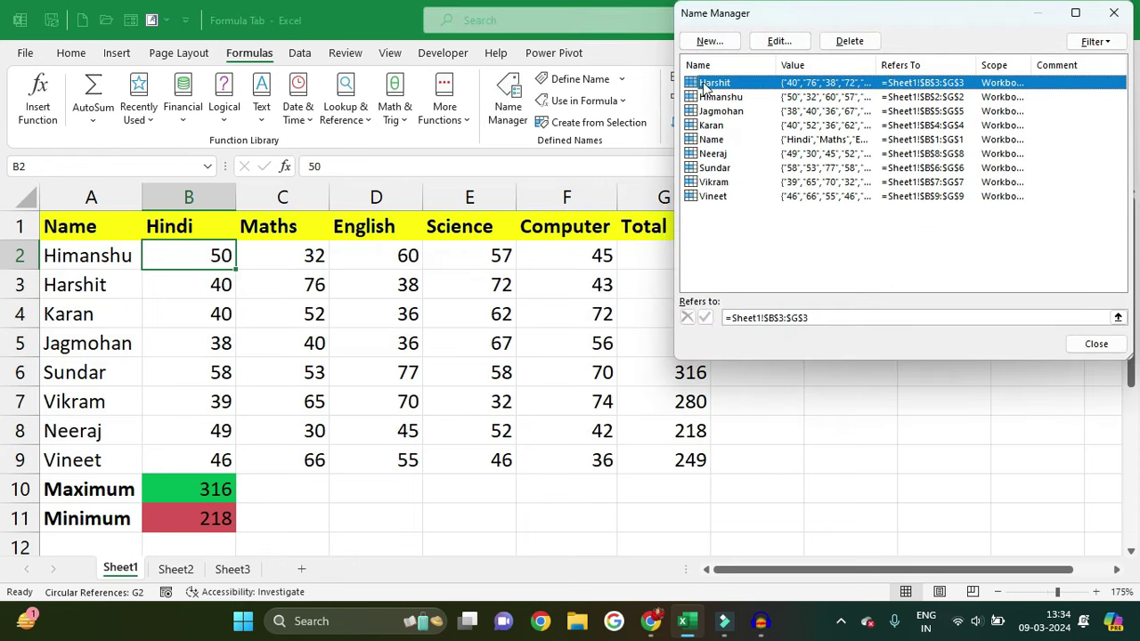
drag(809, 196, 813, 83)
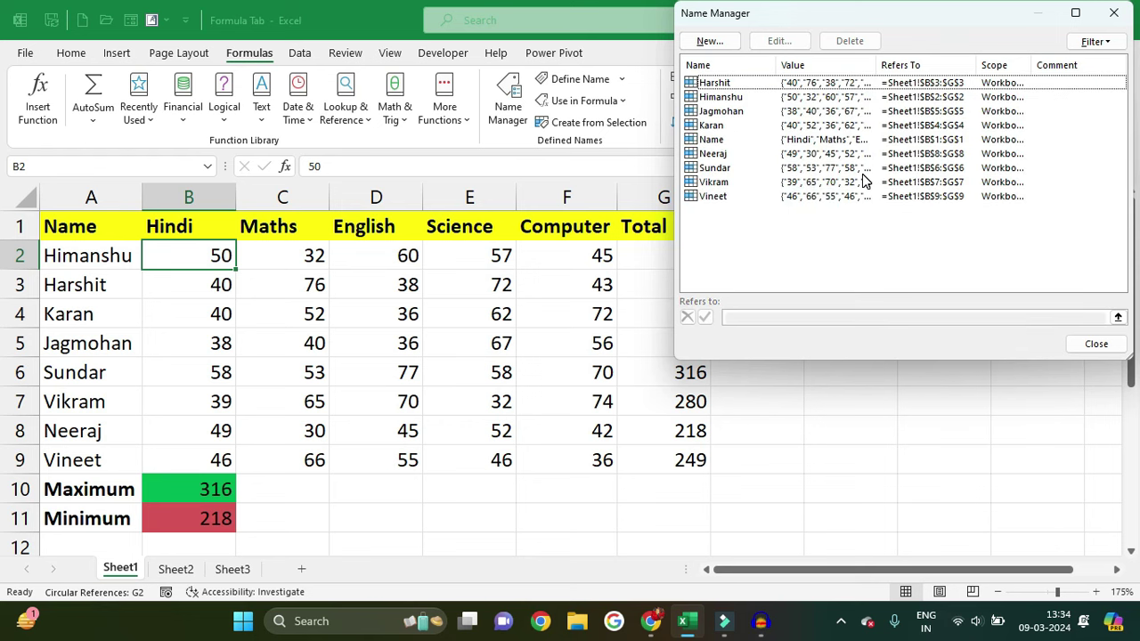
click(1113, 13)
click(879, 252)
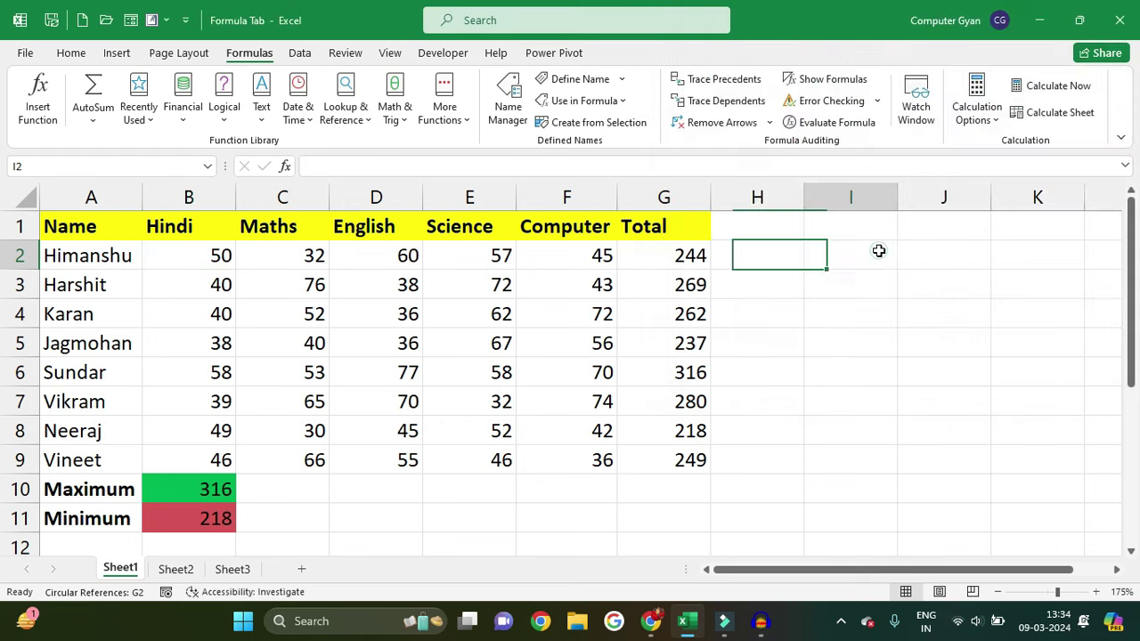
text(=nam)
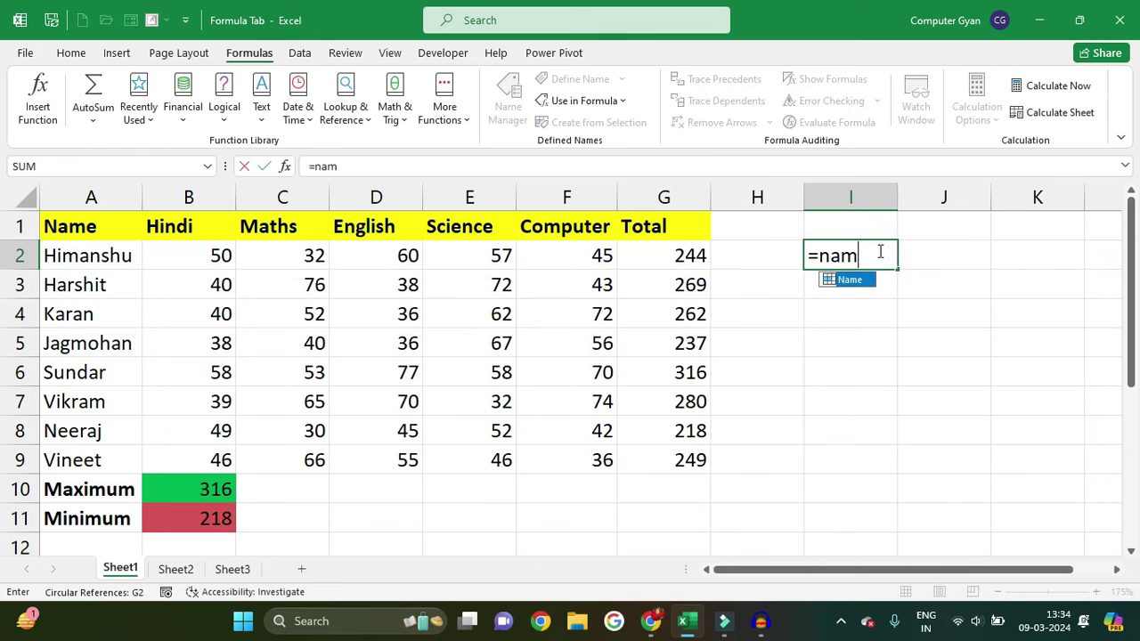
key(Tab)
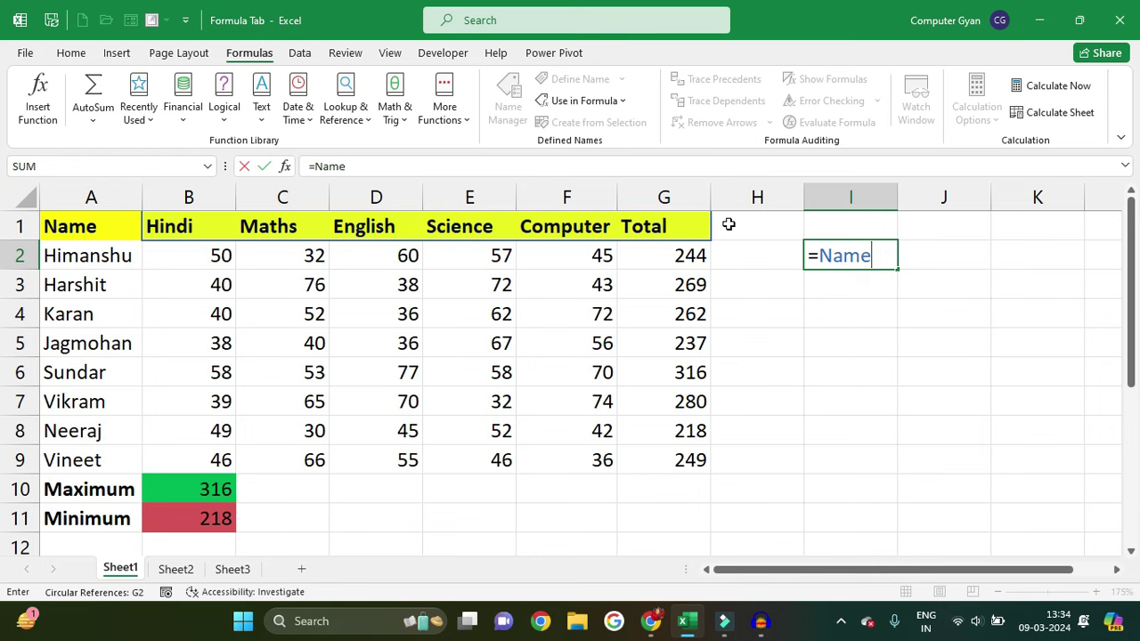
key(Escape)
text(=)
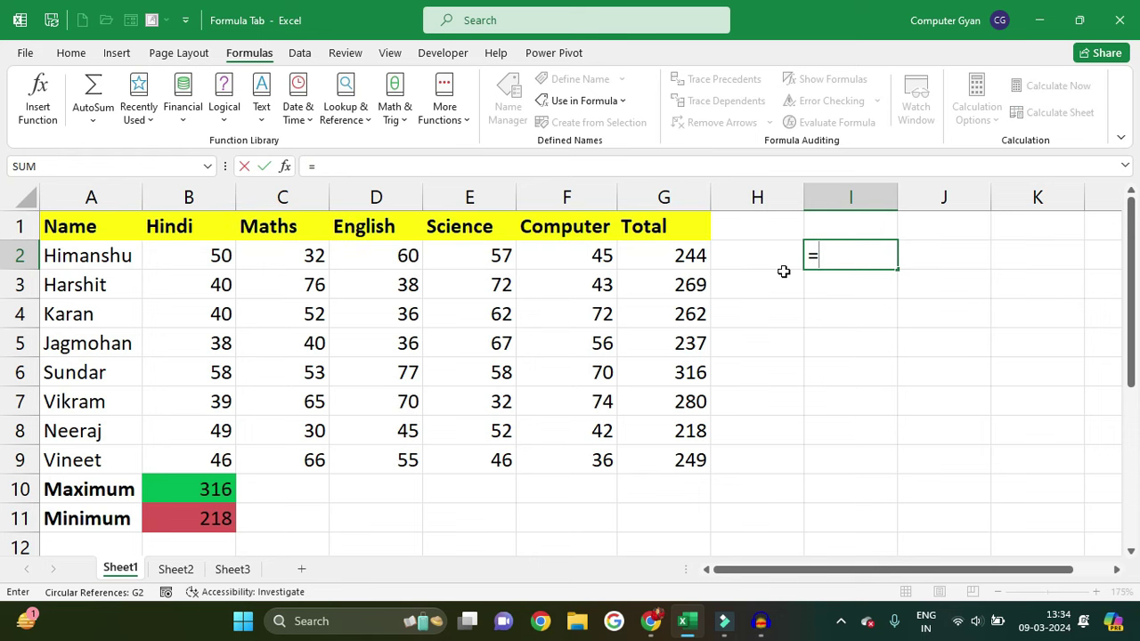
text(sundar)
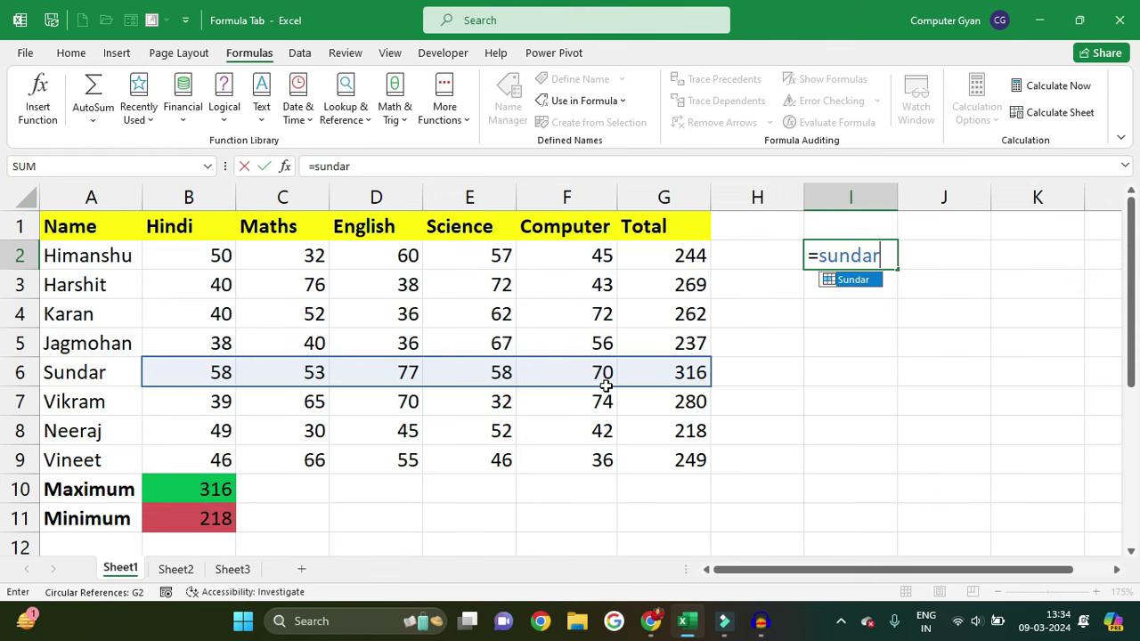
key(Escape)
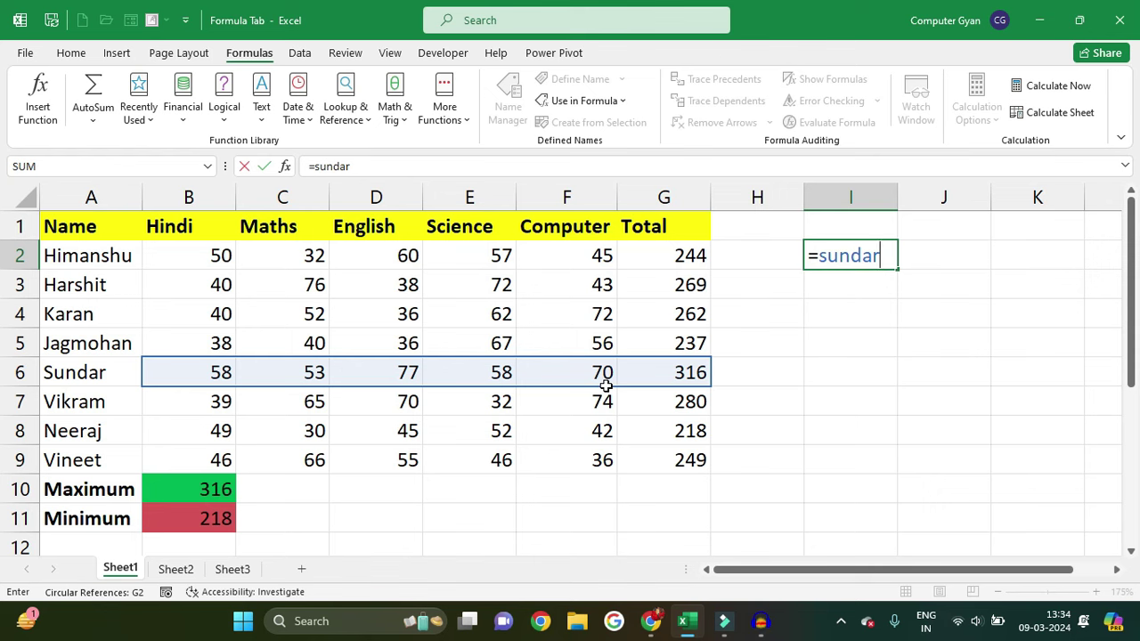
key(Escape)
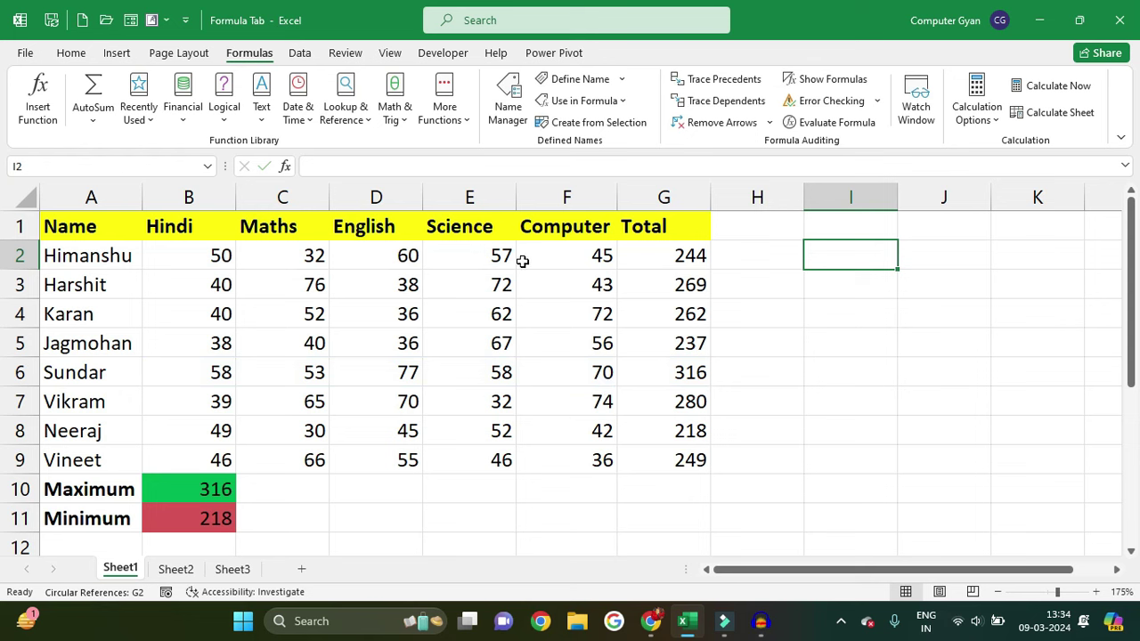
In Name Manager, repoint the second student's name to Sheet1!$B$3:$F$3.
click(510, 102)
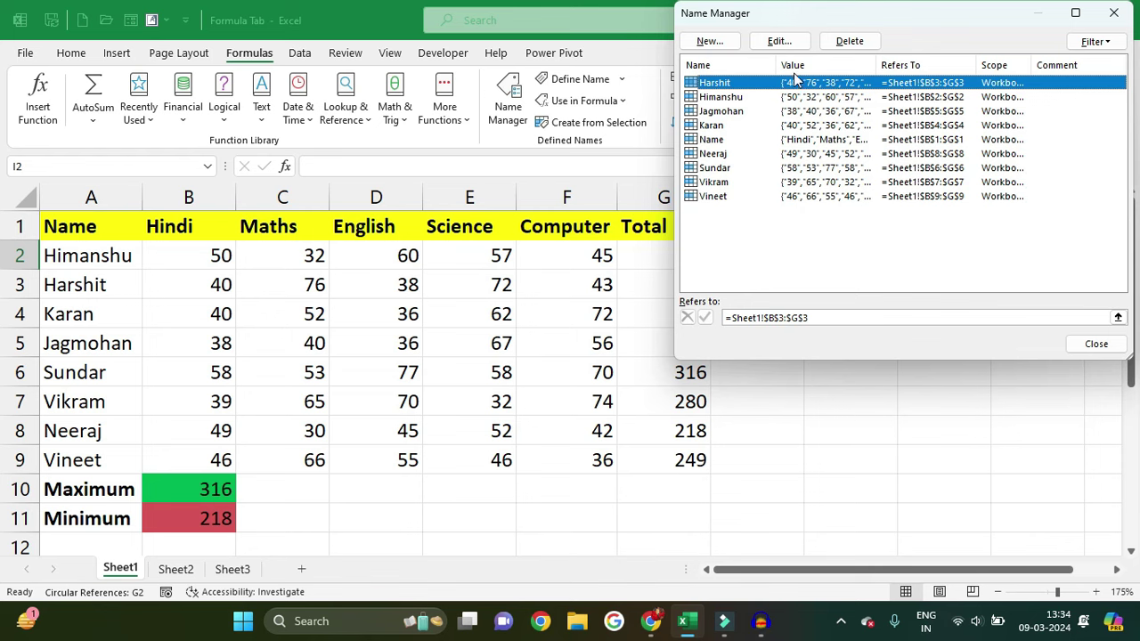
click(780, 42)
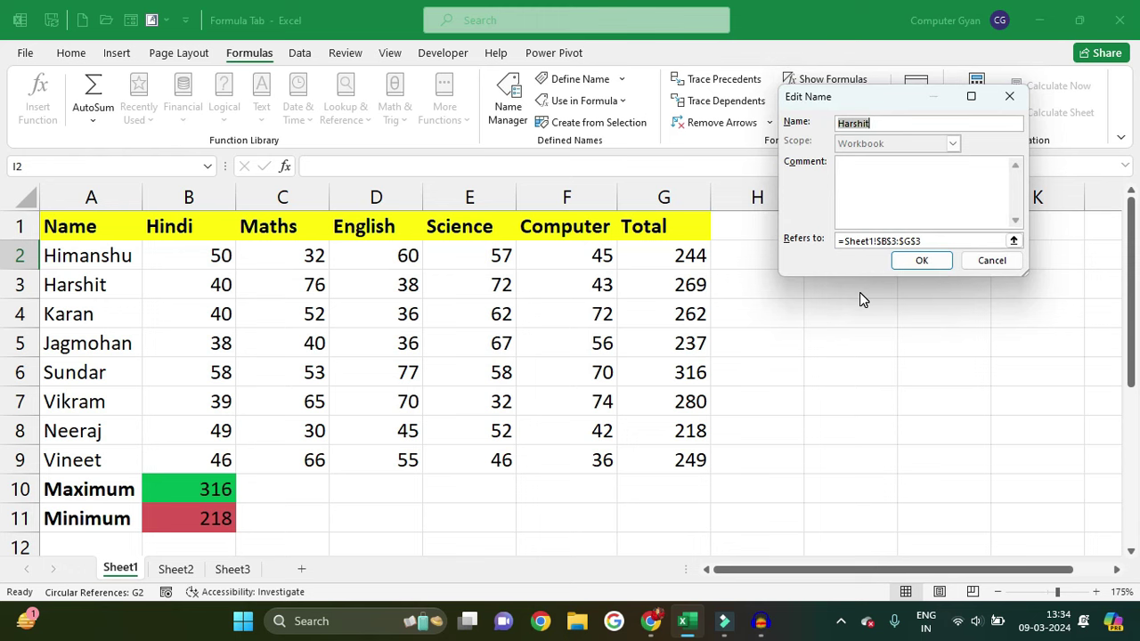
click(900, 240)
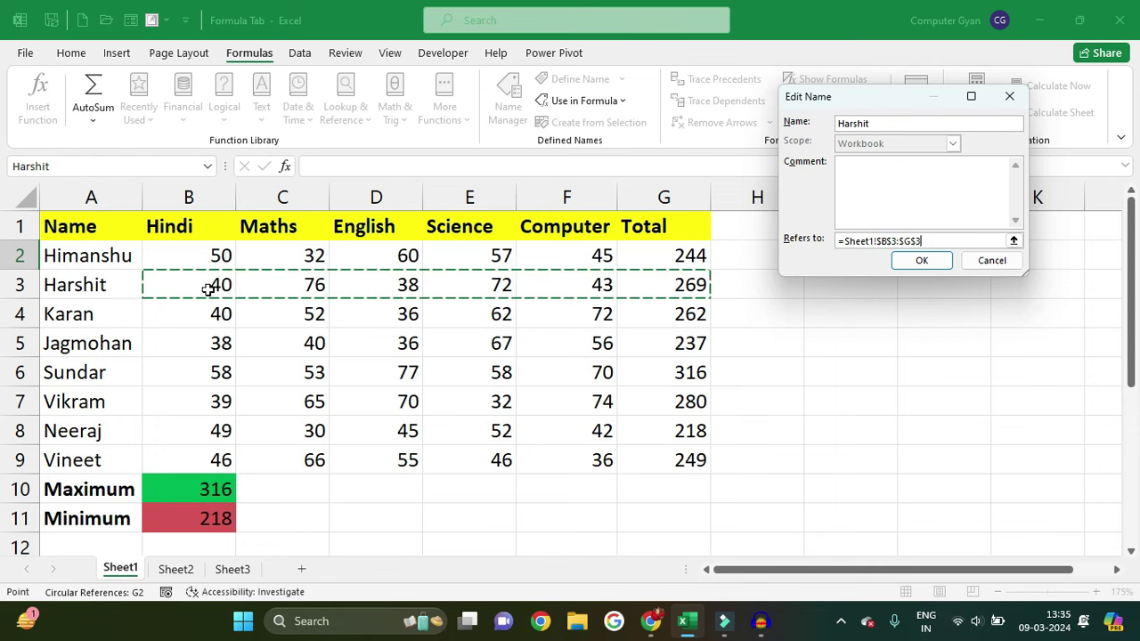
drag(207, 289, 539, 285)
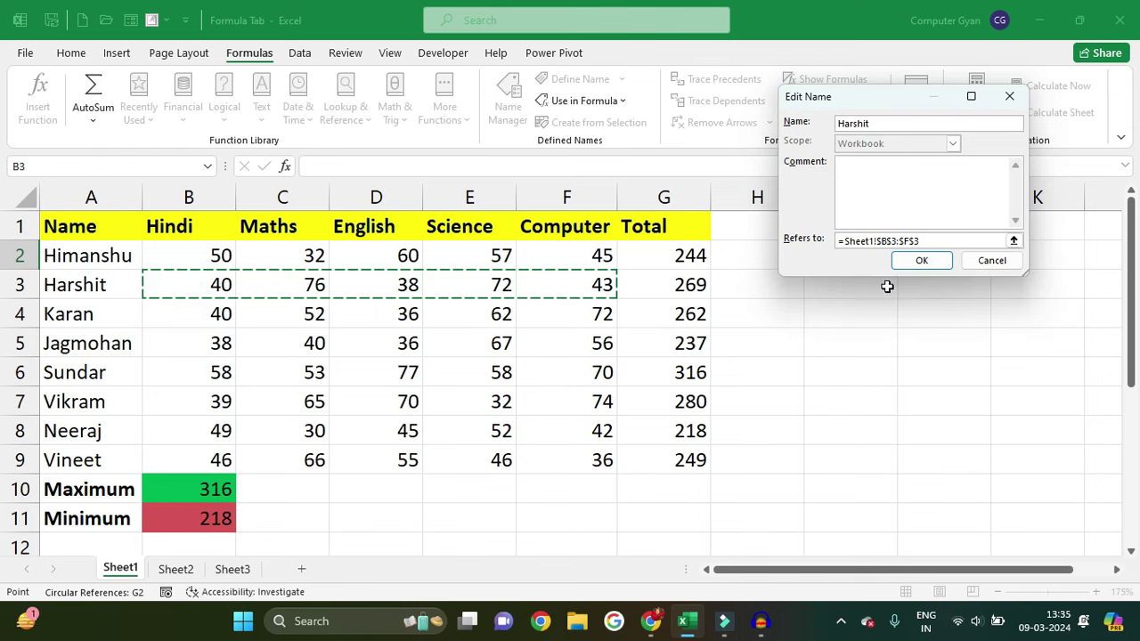
click(922, 261)
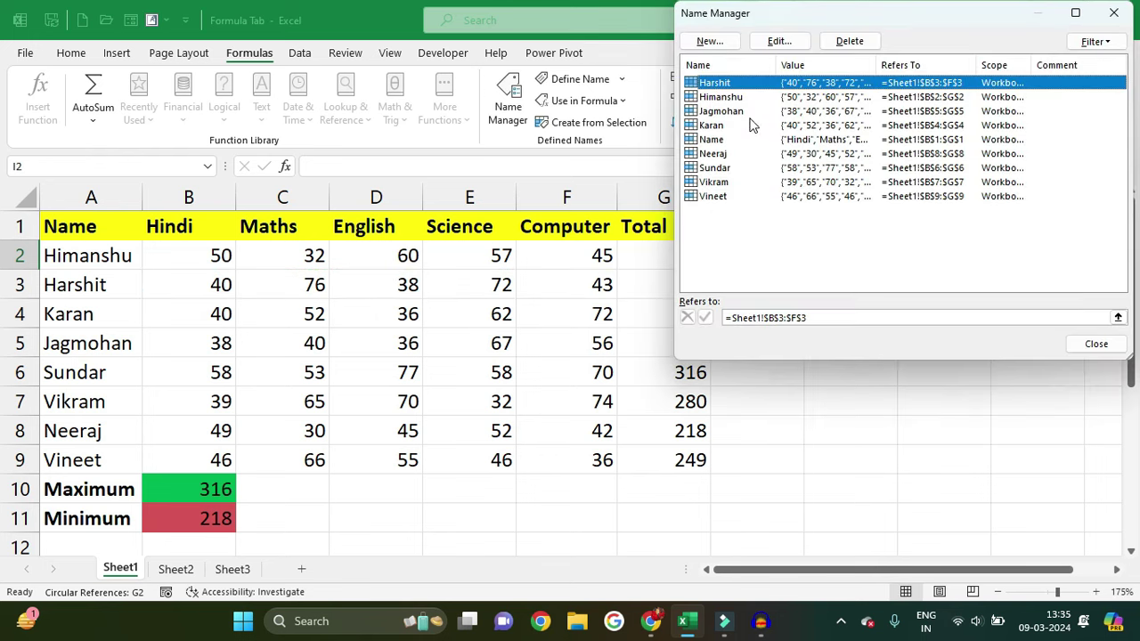
In Name Manager, delete the first defined name, then all remaining defined names.
click(753, 113)
click(849, 42)
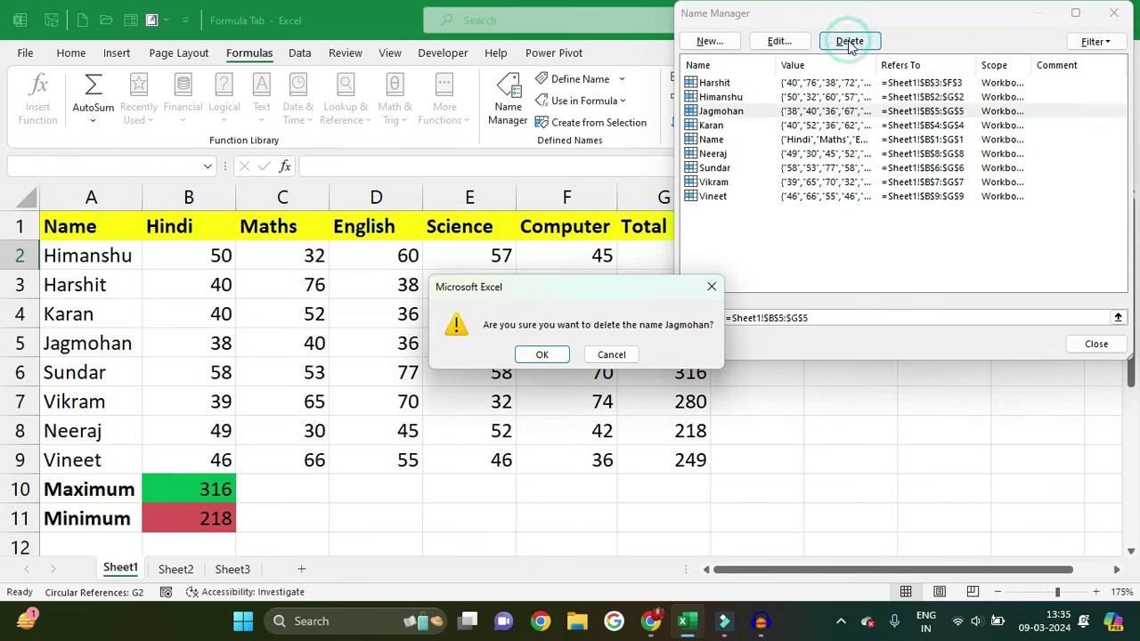
click(545, 355)
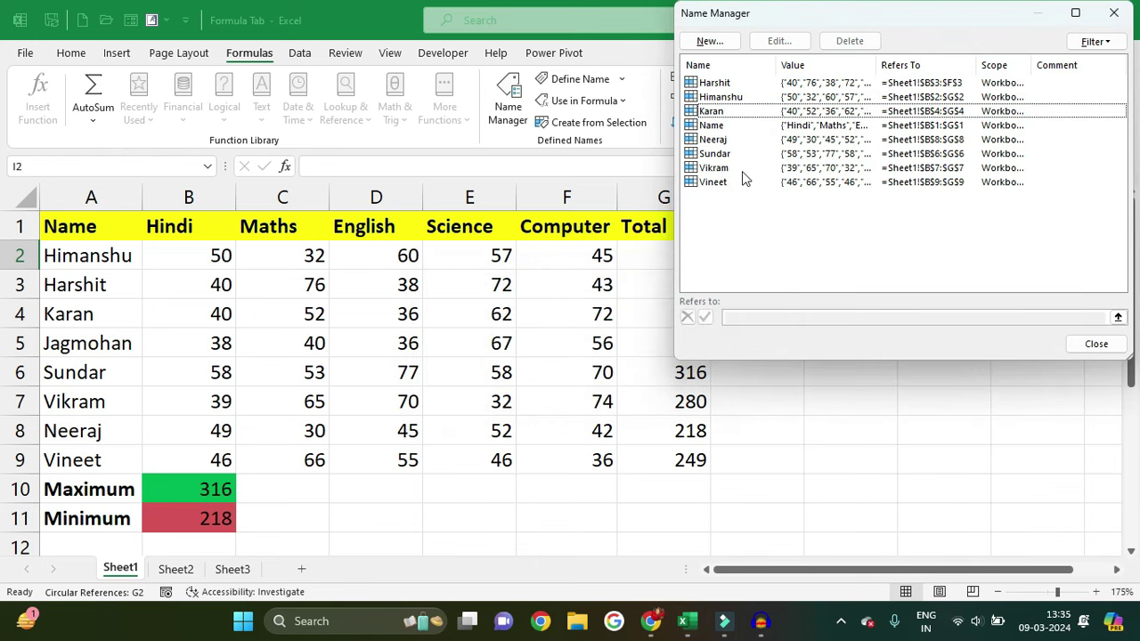
drag(742, 196, 811, 84)
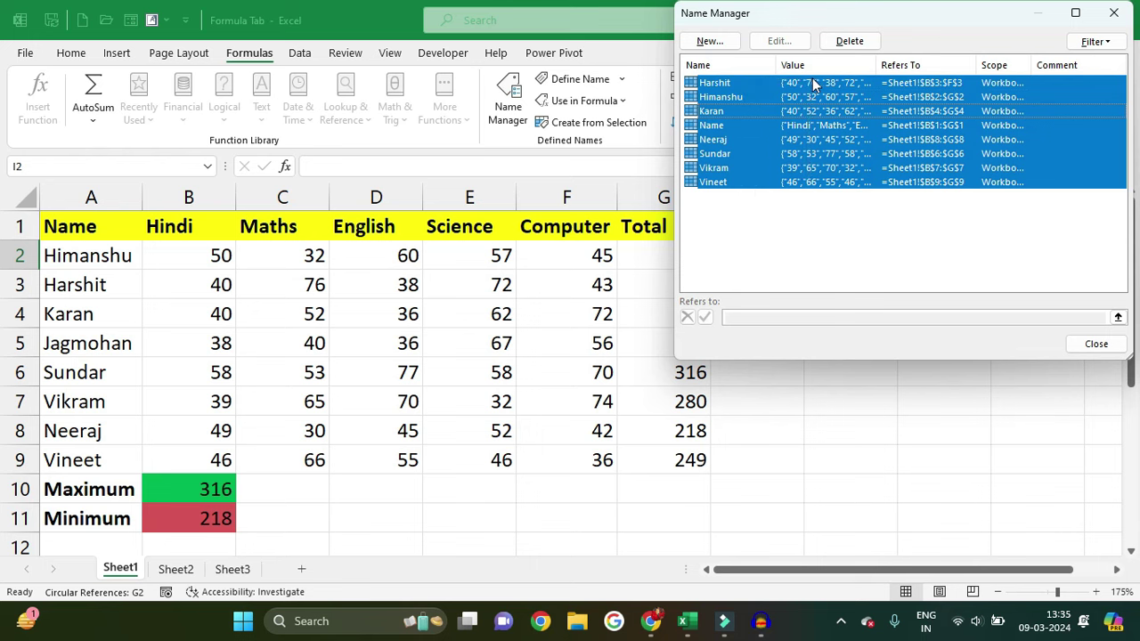
click(850, 41)
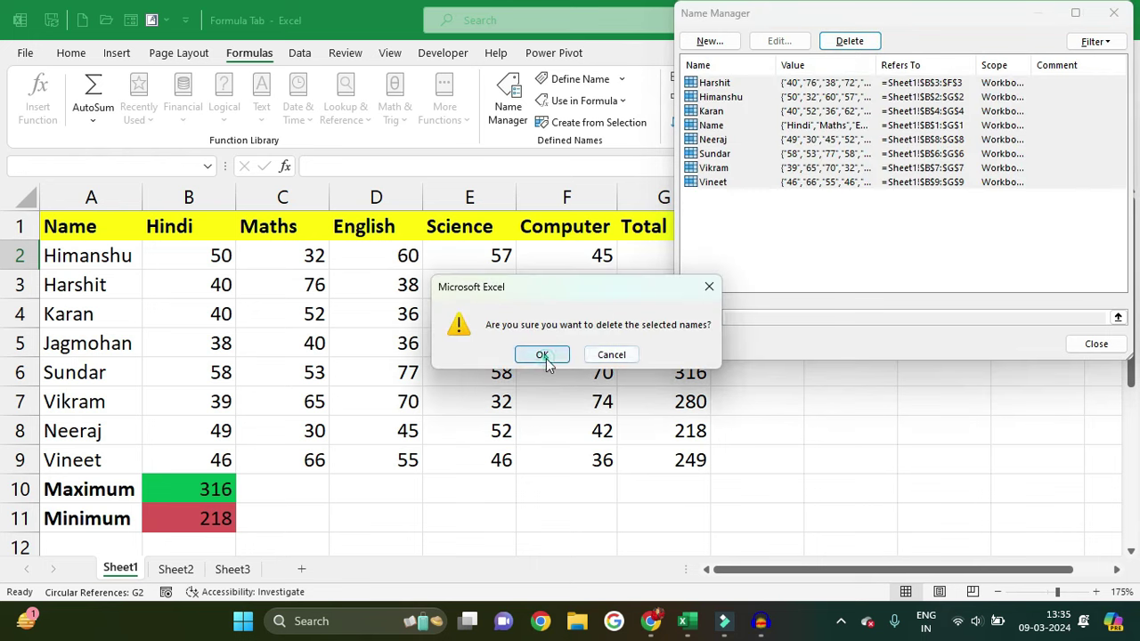
click(544, 355)
key(Escape)
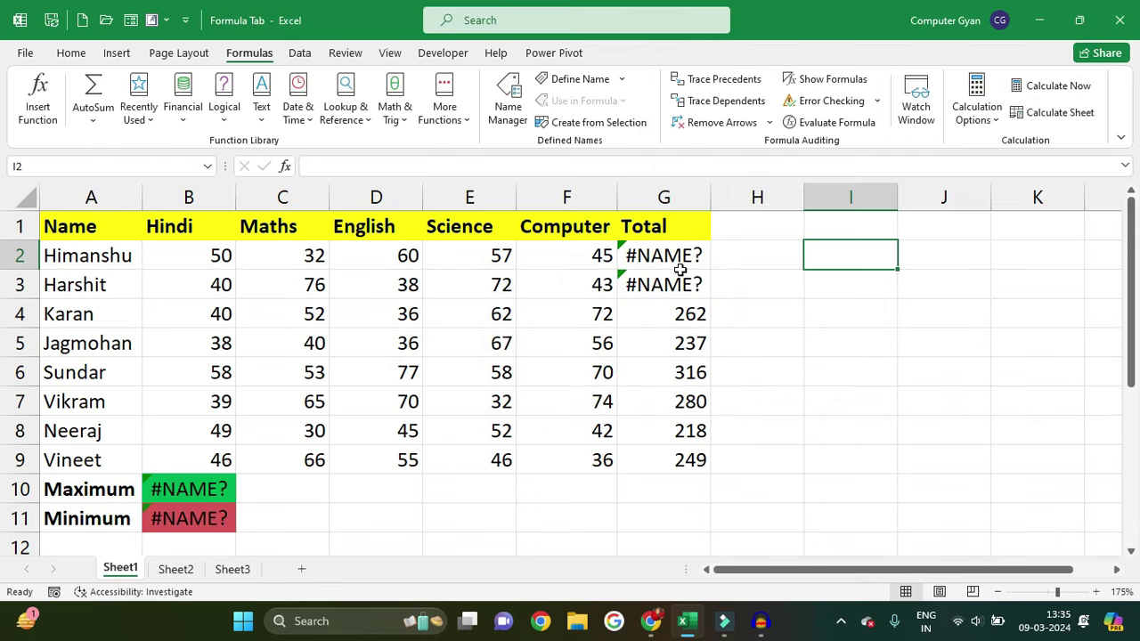
Fill G4's SUM formula up into G2:G3 so they show 244 and 269.
click(675, 260)
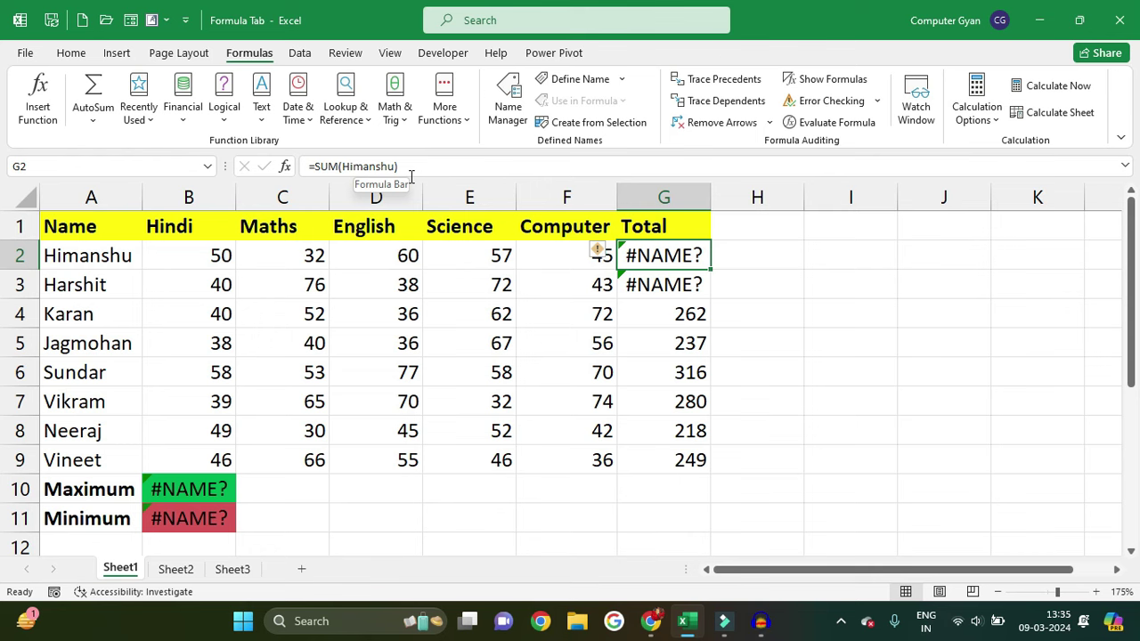
click(696, 317)
drag(712, 328, 707, 251)
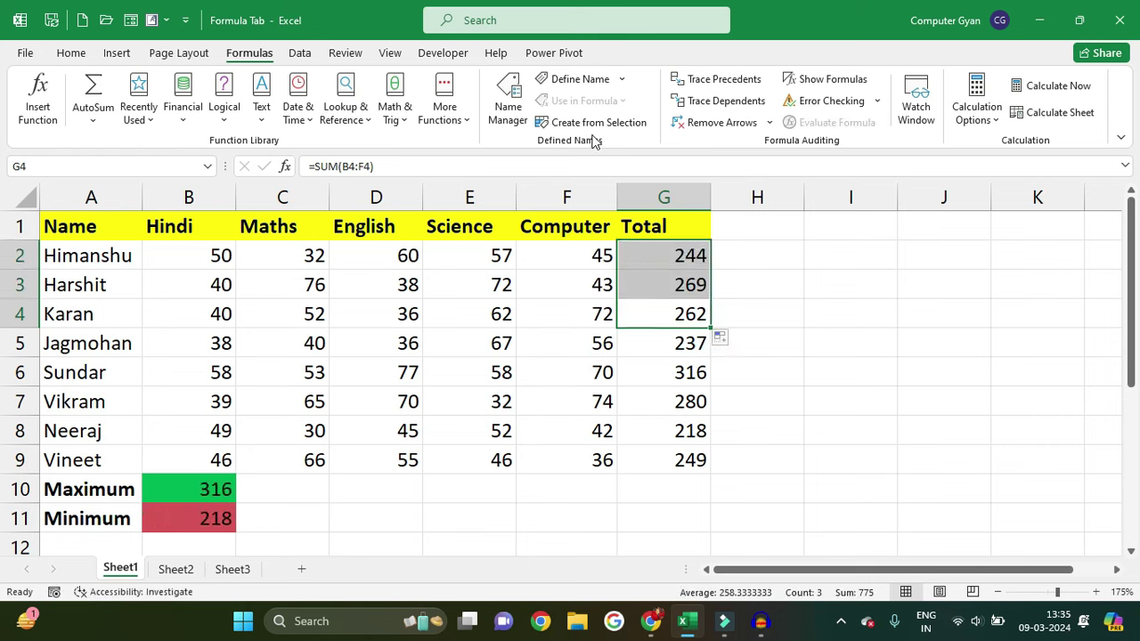
Create names for A1:G9 from the top row only, with Left column unchecked.
click(587, 231)
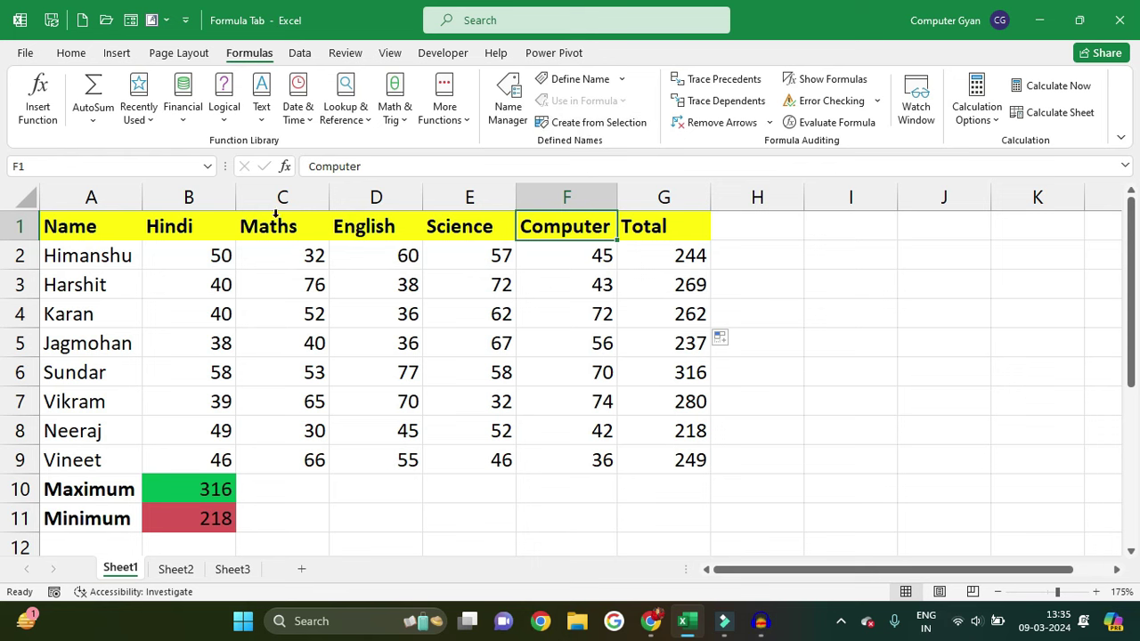
drag(75, 228, 653, 453)
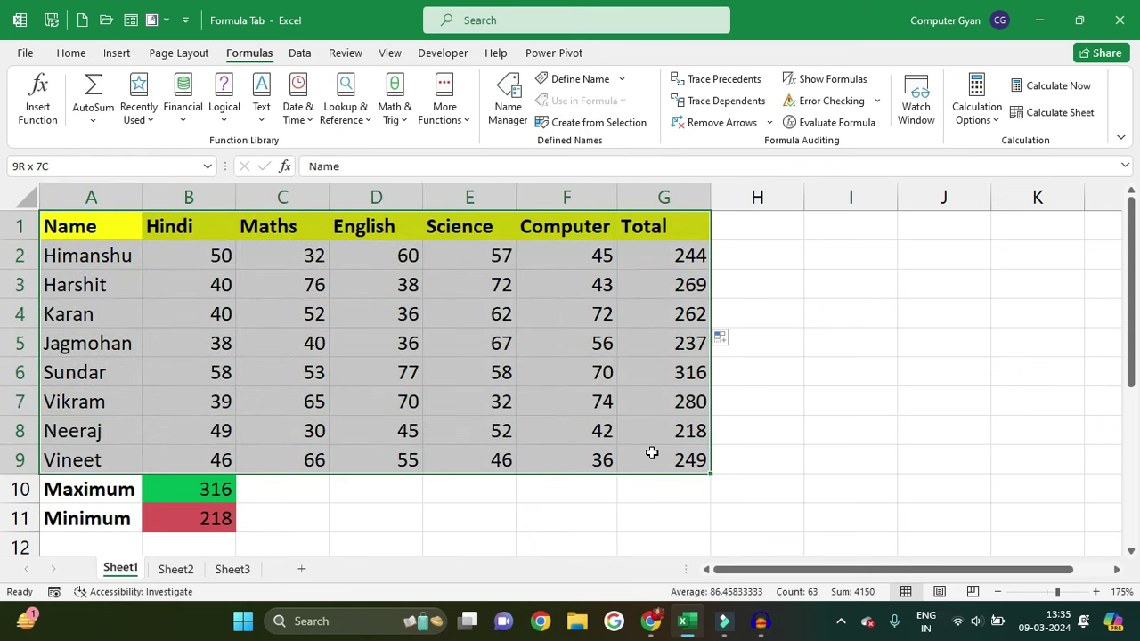
click(574, 128)
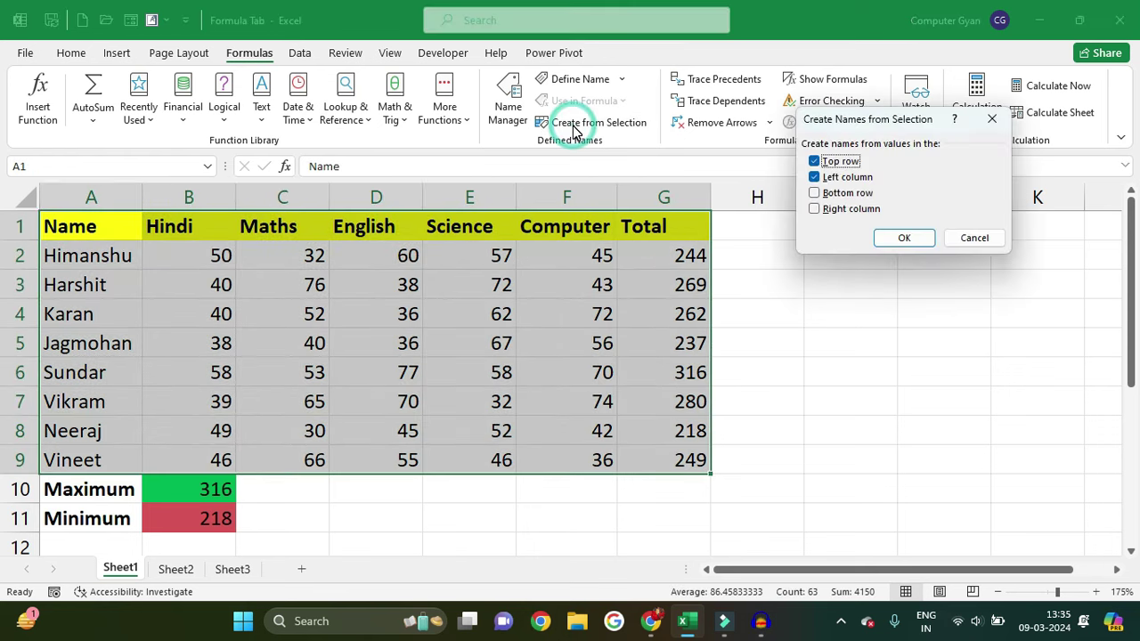
click(814, 177)
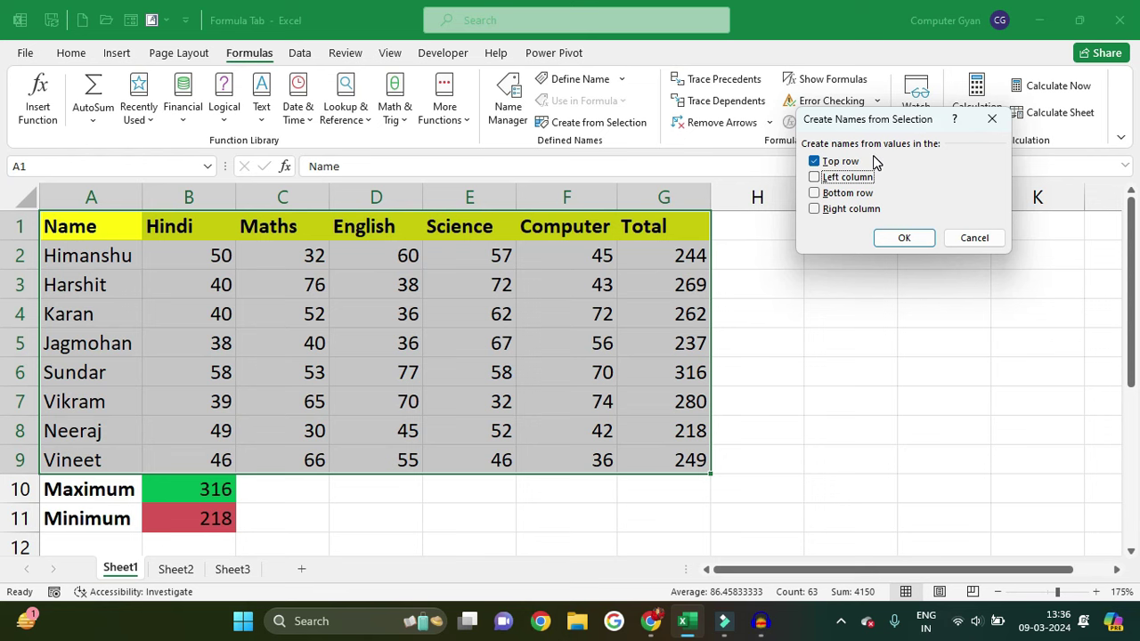
click(902, 238)
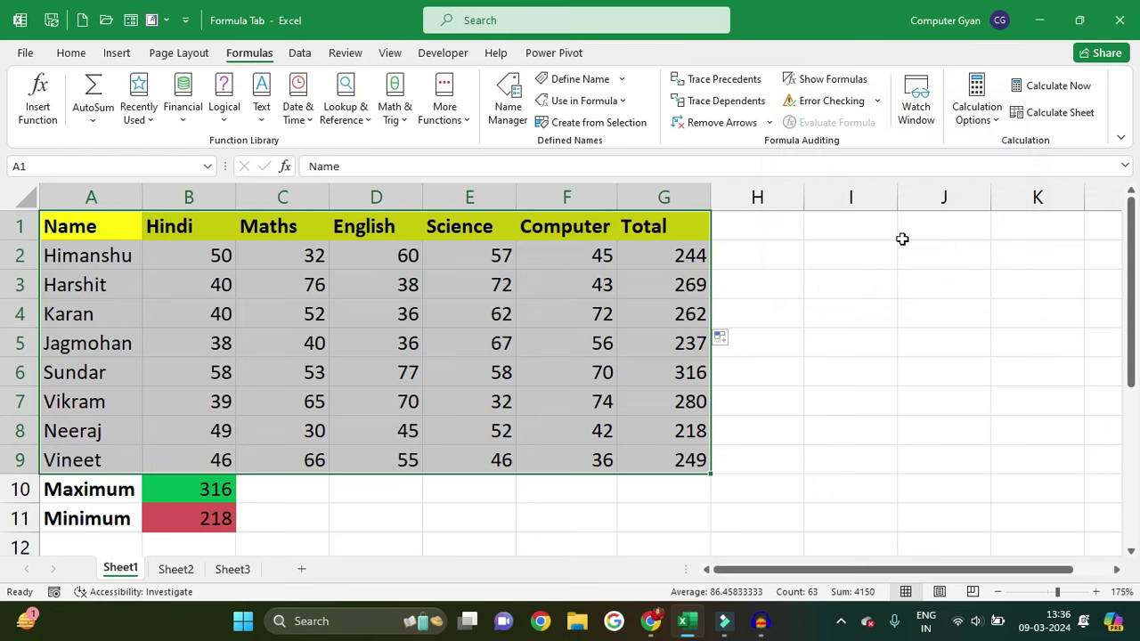
Check the English, Hindi and Maths name ranges in Name Manager, then select I3.
click(508, 105)
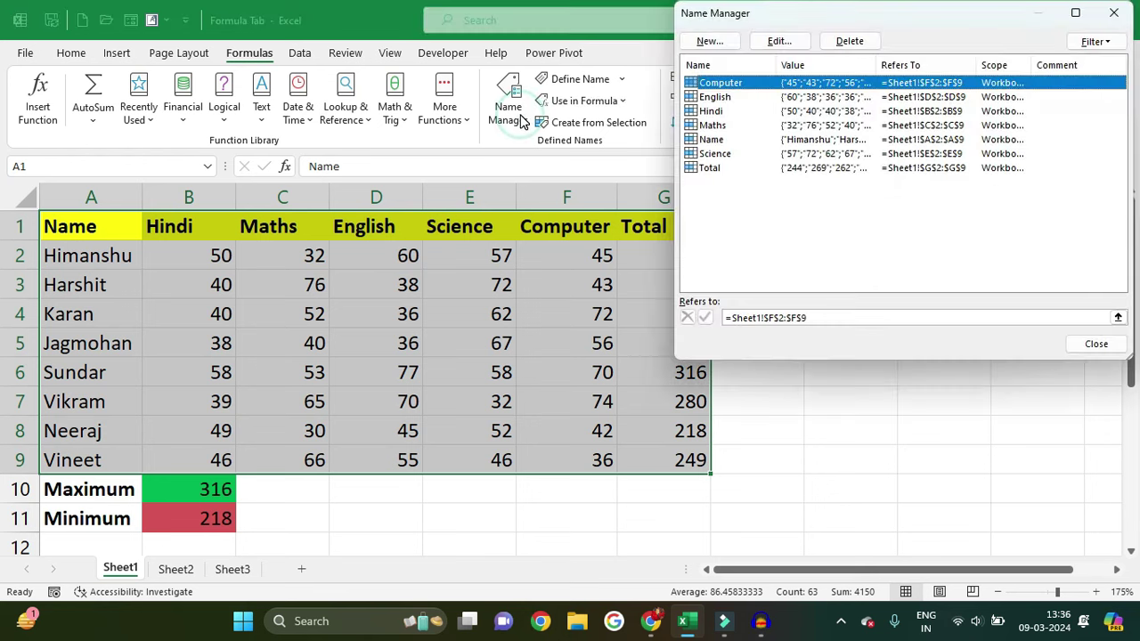
click(736, 97)
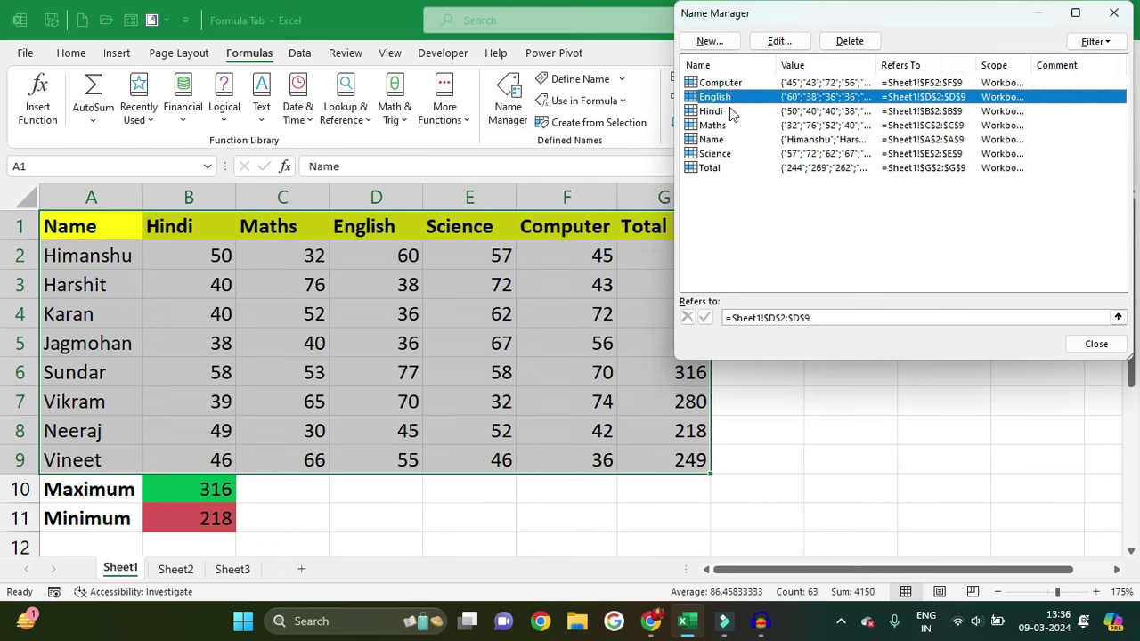
click(731, 111)
click(724, 127)
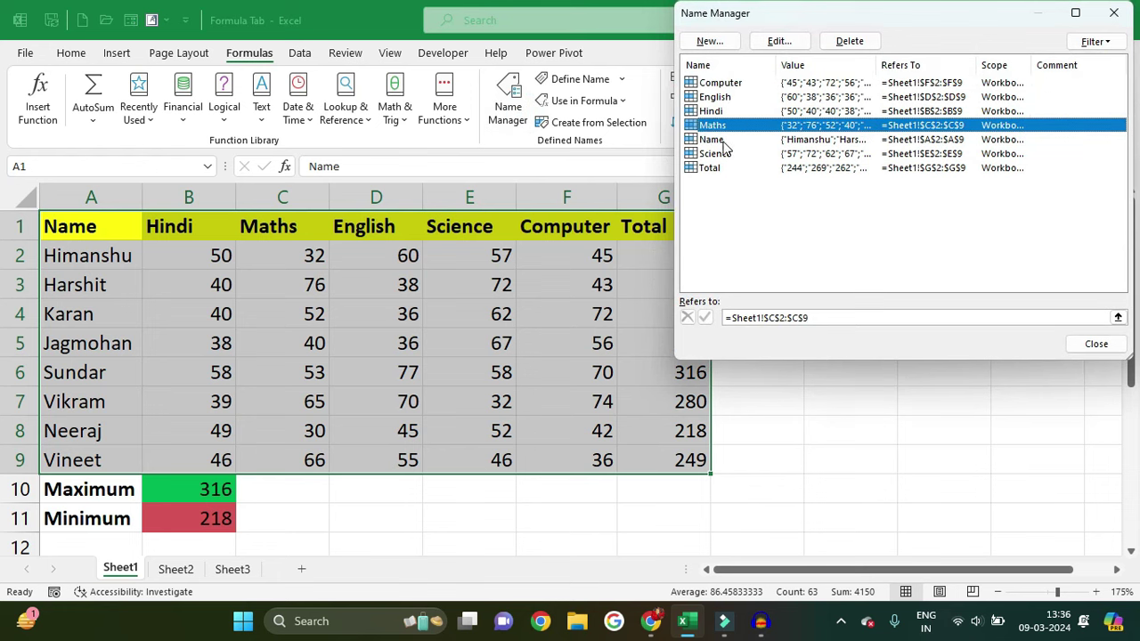
key(Escape)
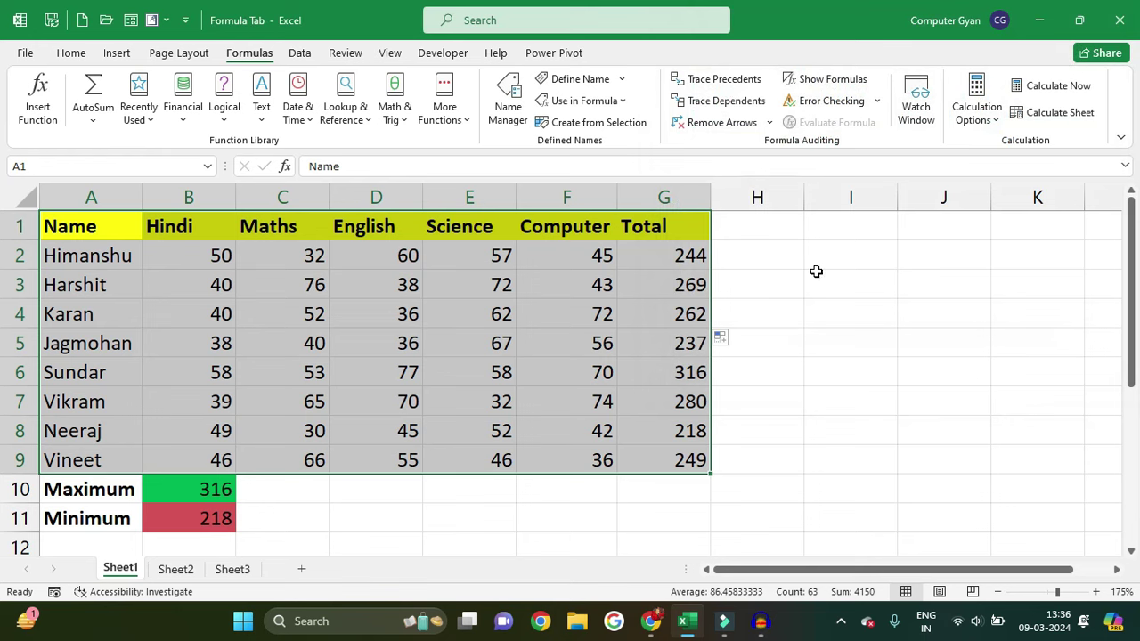
click(817, 276)
text(=name)
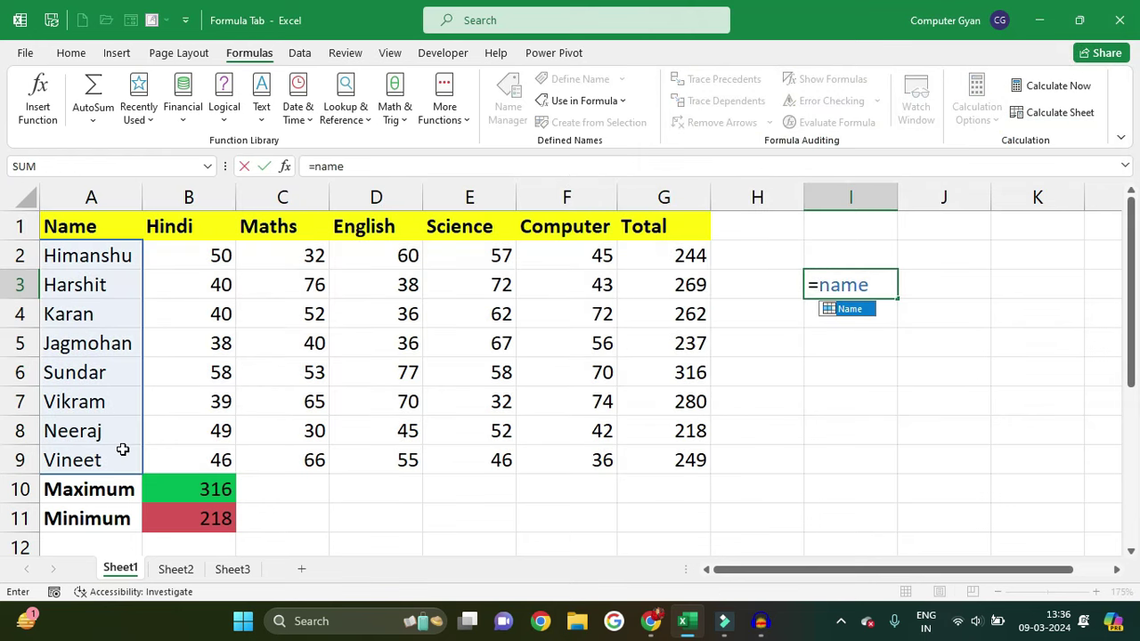
key(BackSpace)
key(BackSpace)
key(BackSpace)
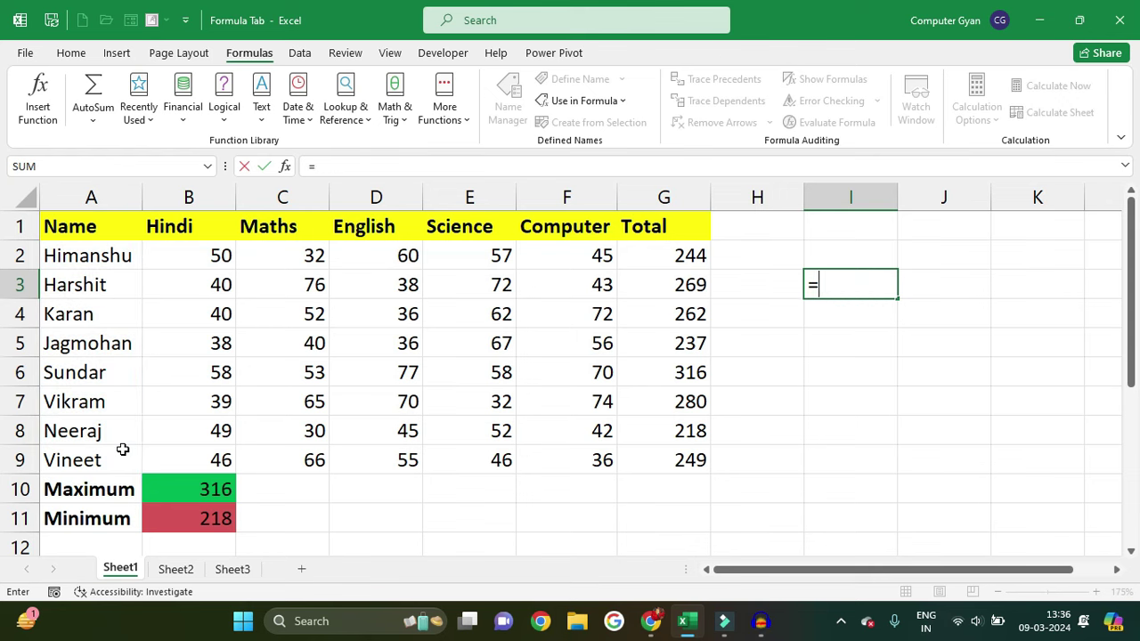
text(hindi)
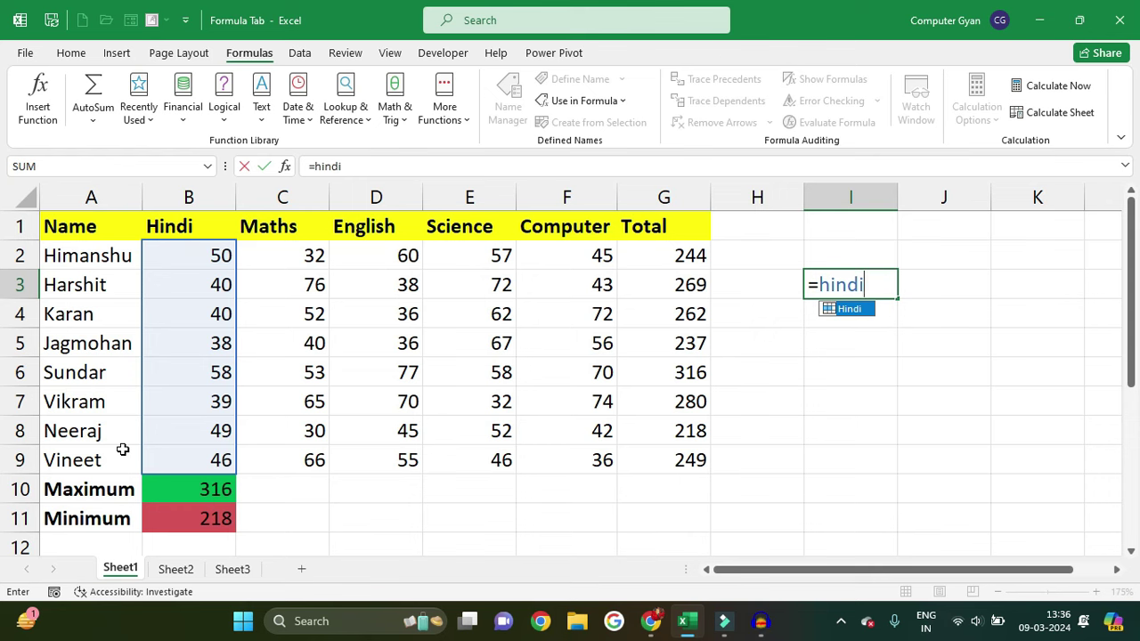
key(Escape)
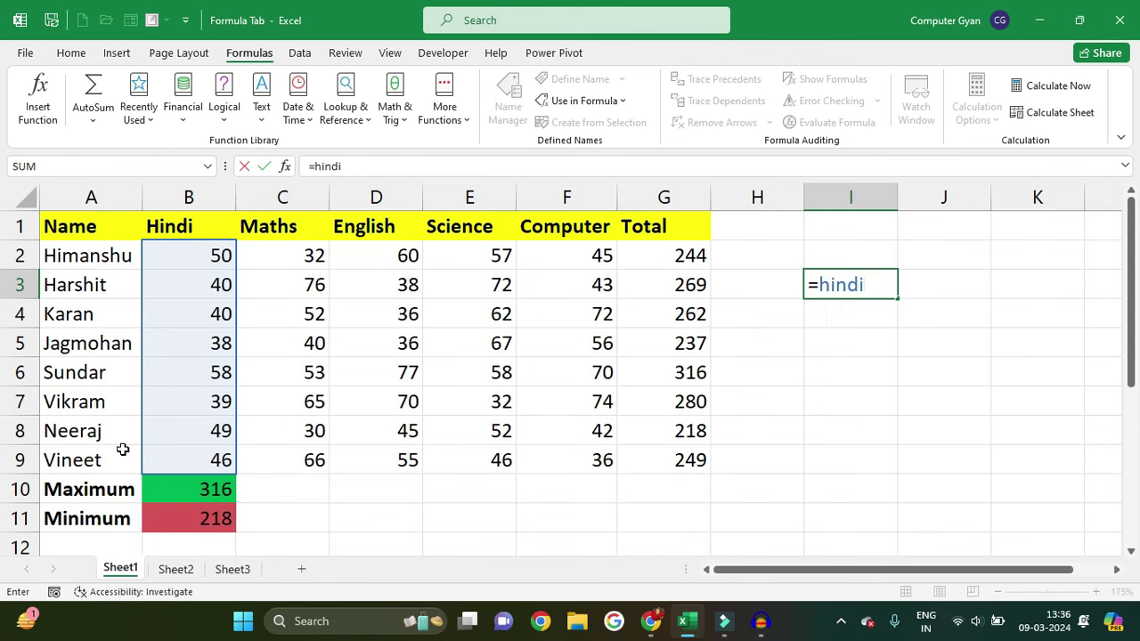
key(Escape)
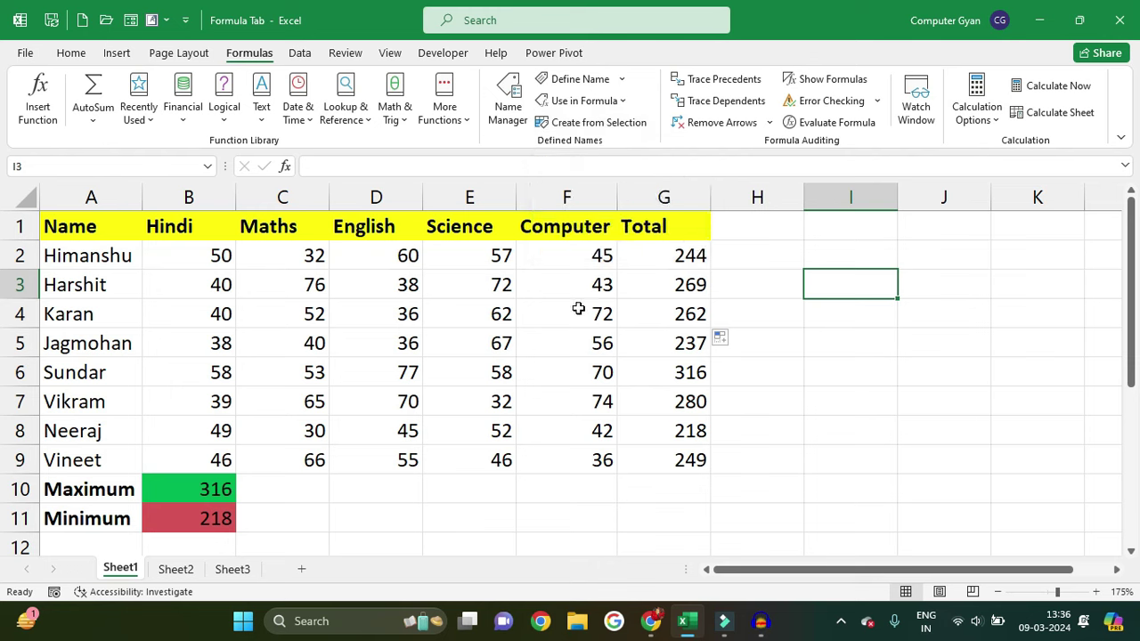
text(=)
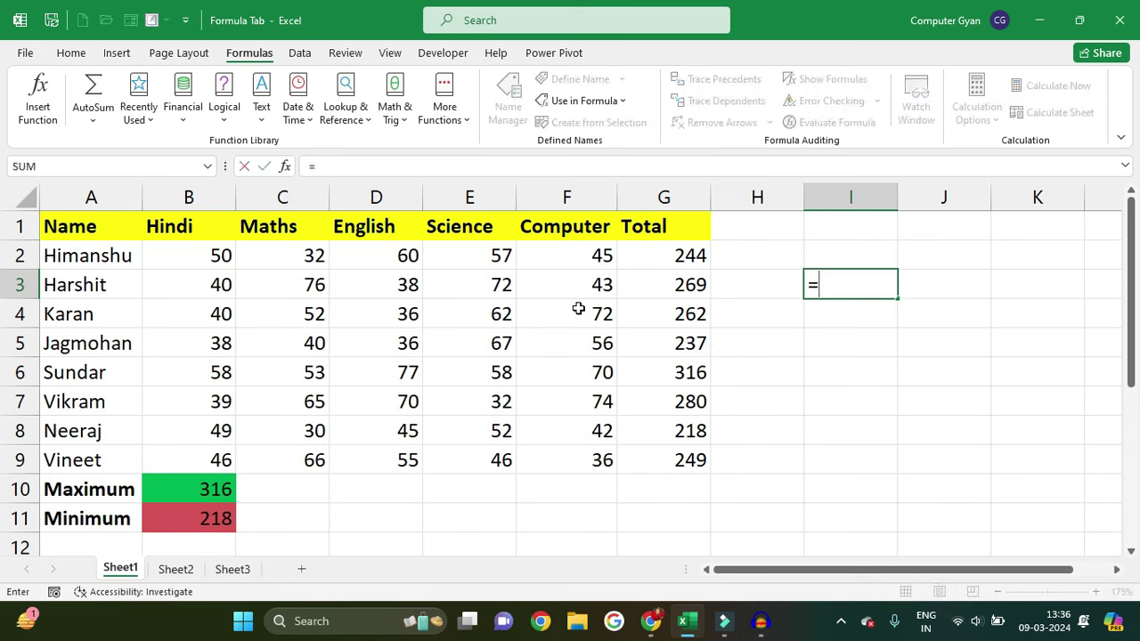
text(hindi)
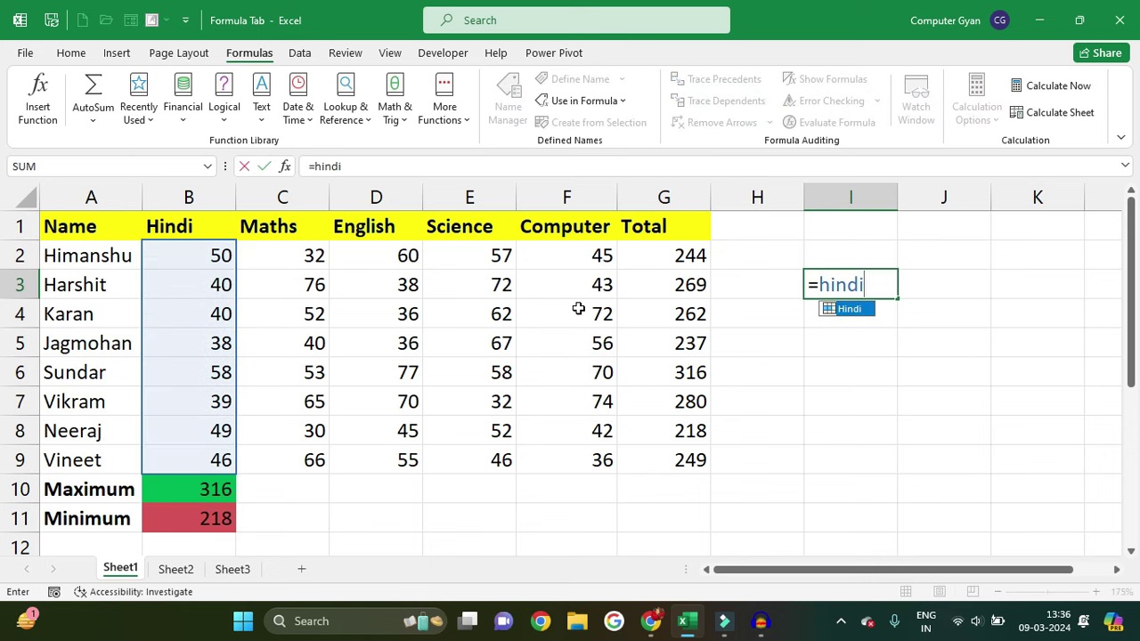
click(818, 284)
text(xum)
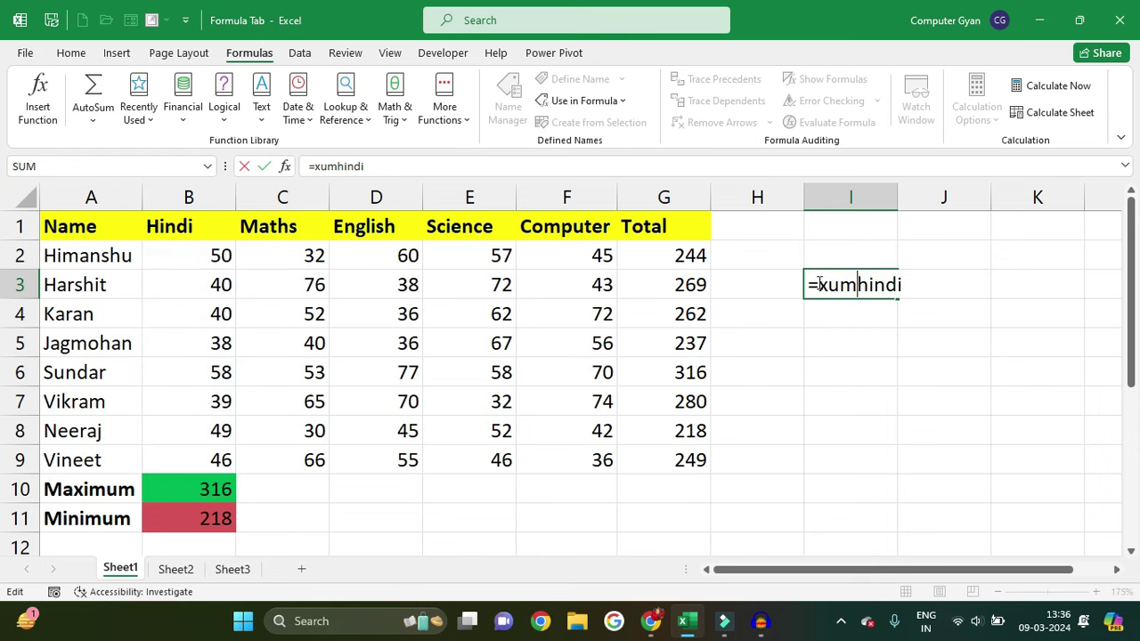
key(BackSpace)
key(BackSpace)
key(BackSpace)
text(SUM()
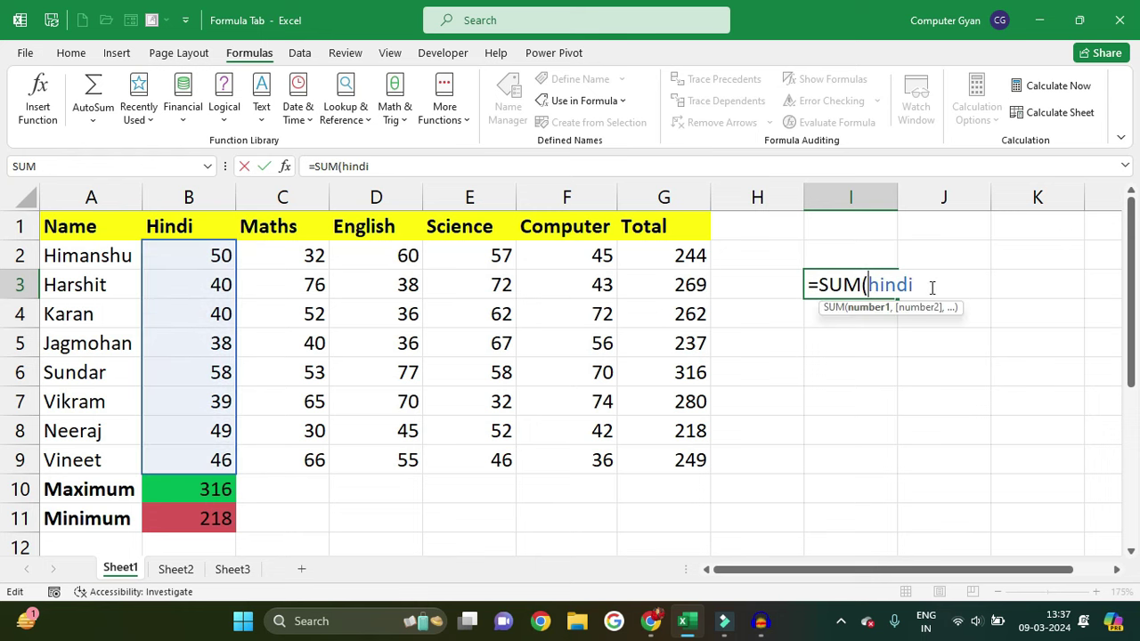
key(Return)
click(896, 284)
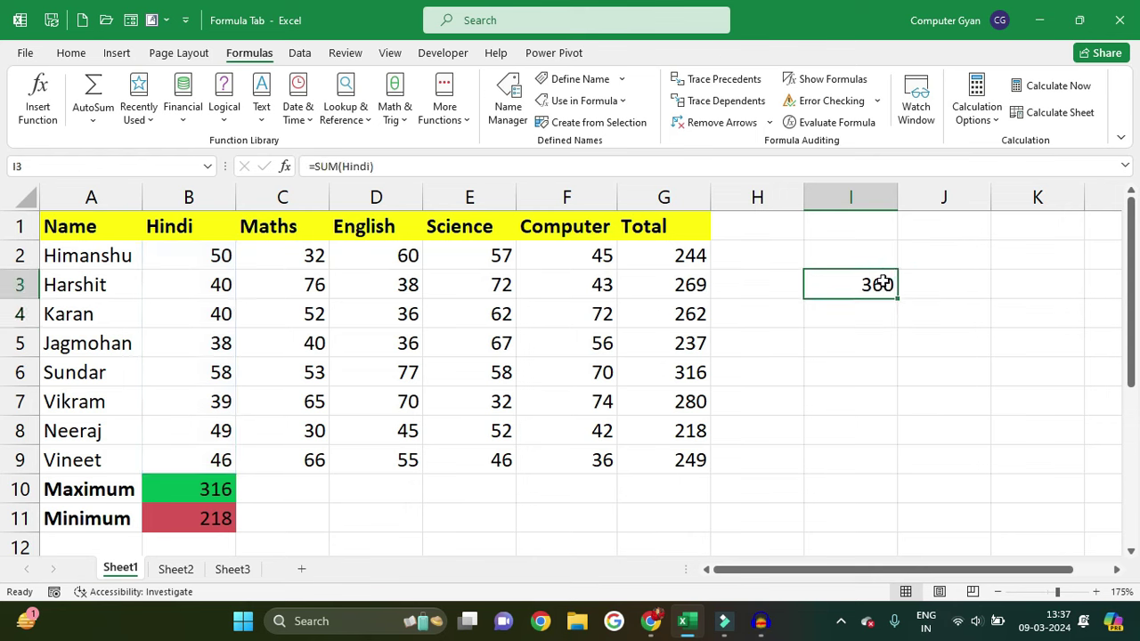
key(Delete)
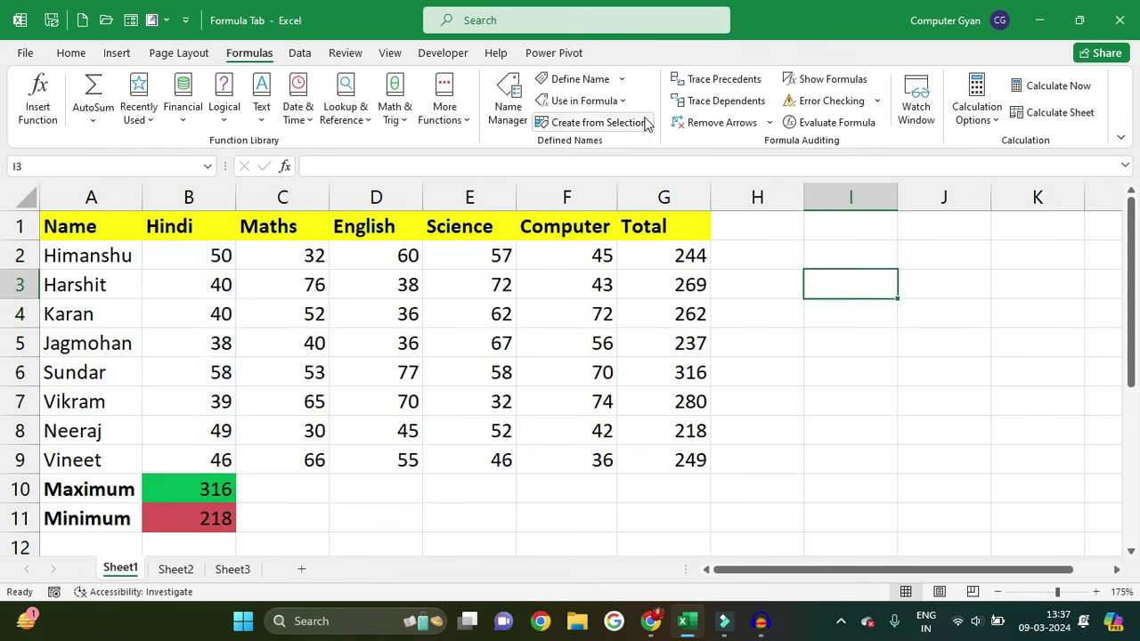
Enter =MAX(Total) in I3 using the defined name Total.
click(624, 101)
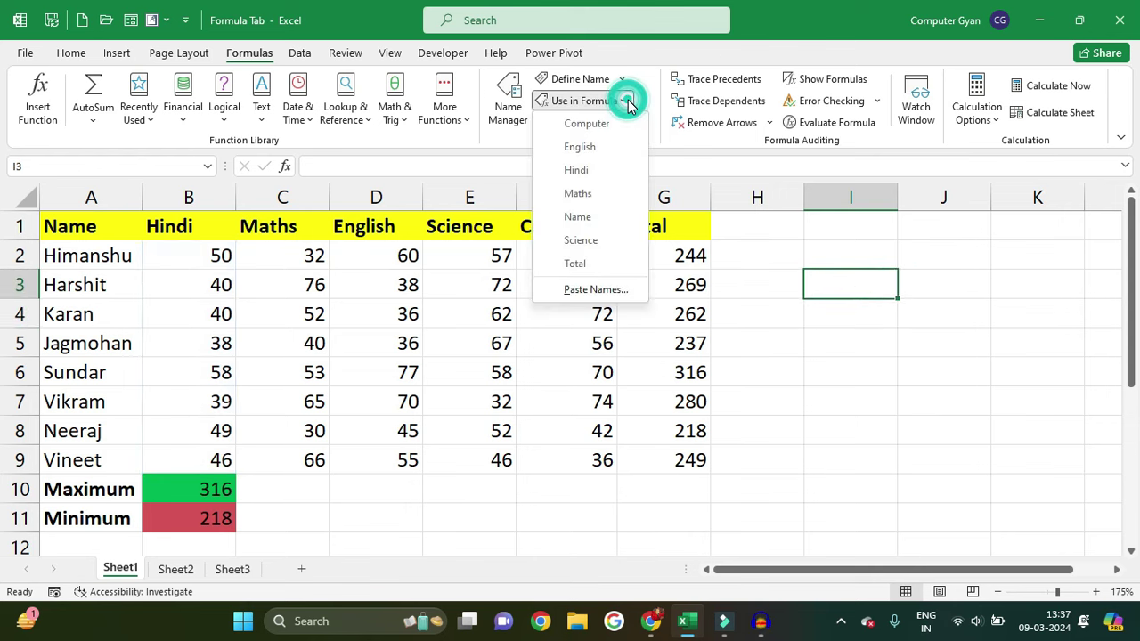
click(588, 265)
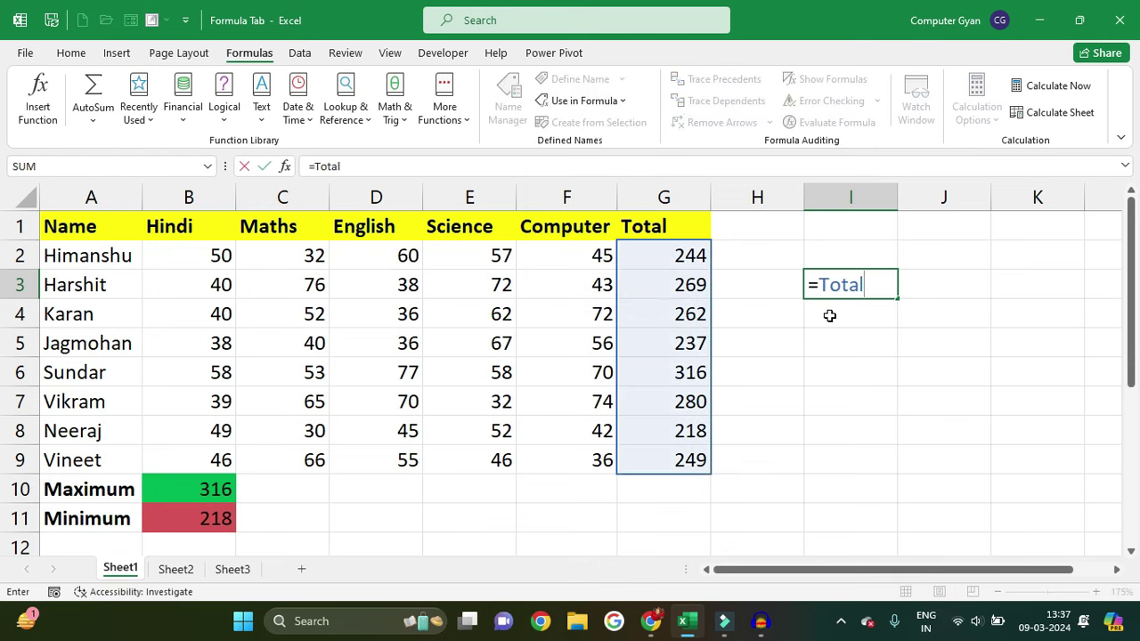
click(819, 283)
text(max)
key(Tab)
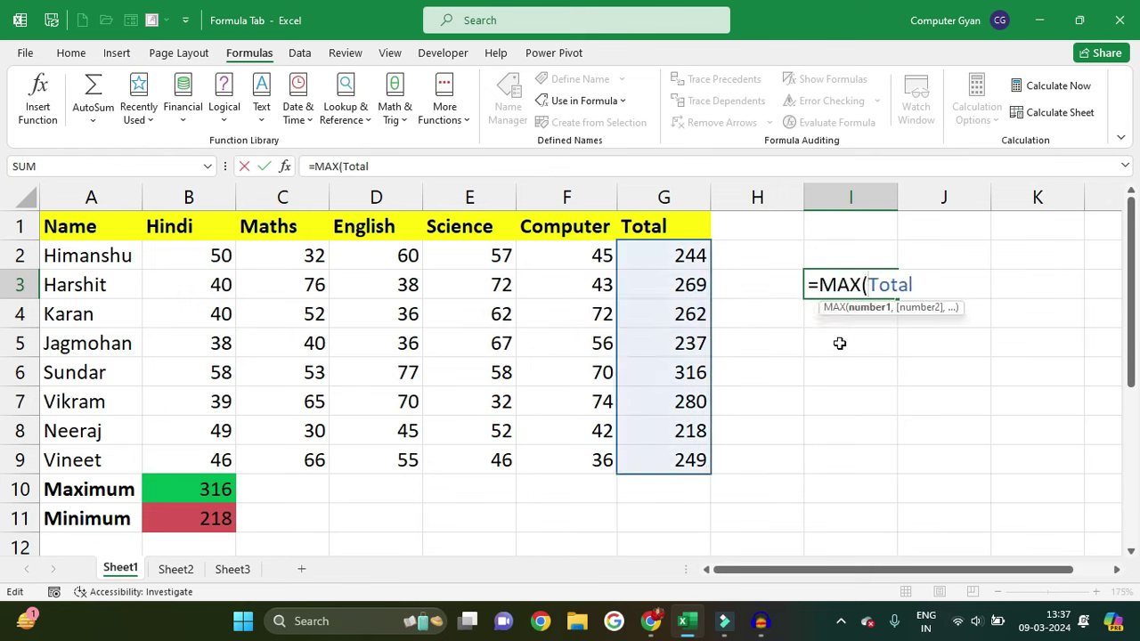
key(Return)
Compare the result with B10's Maximum of 316, clear I3, and return to G2.
click(222, 493)
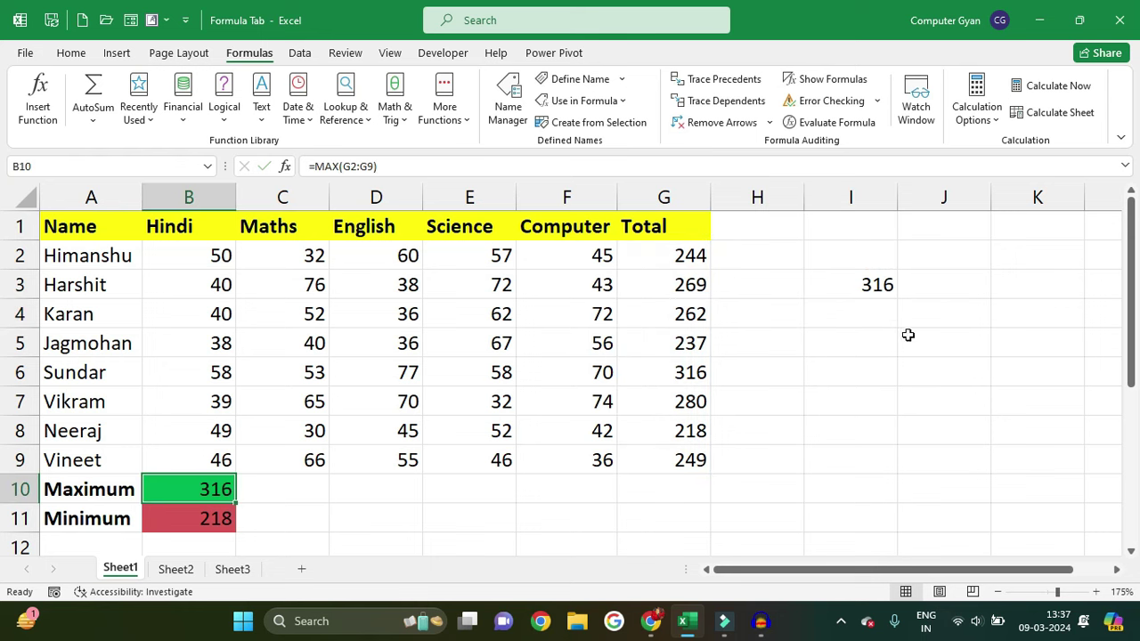
click(887, 286)
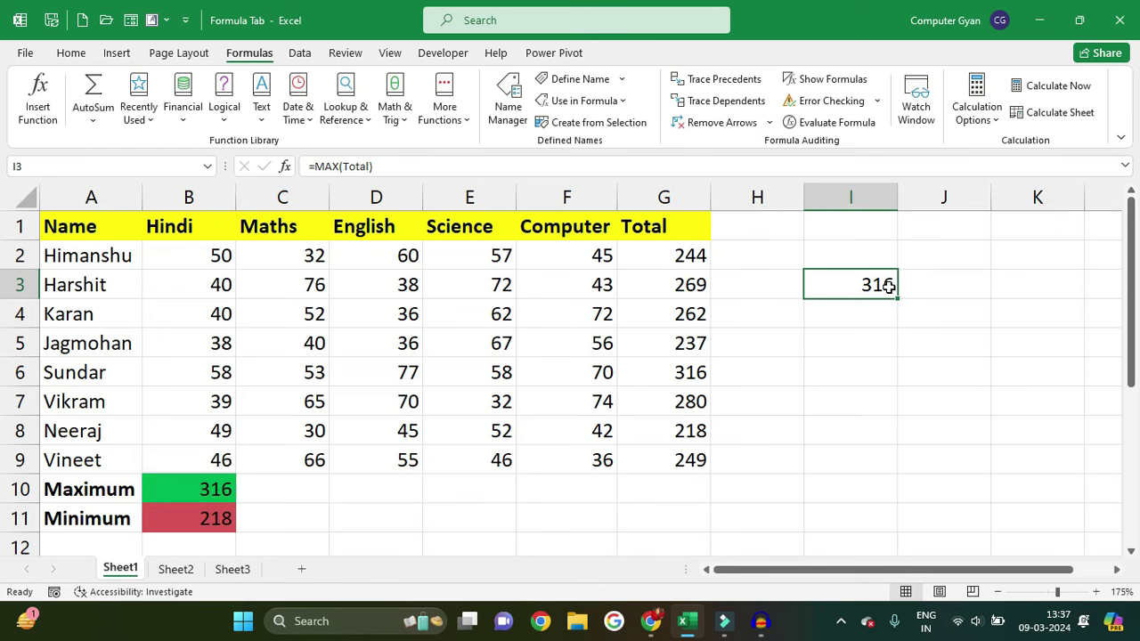
key(Delete)
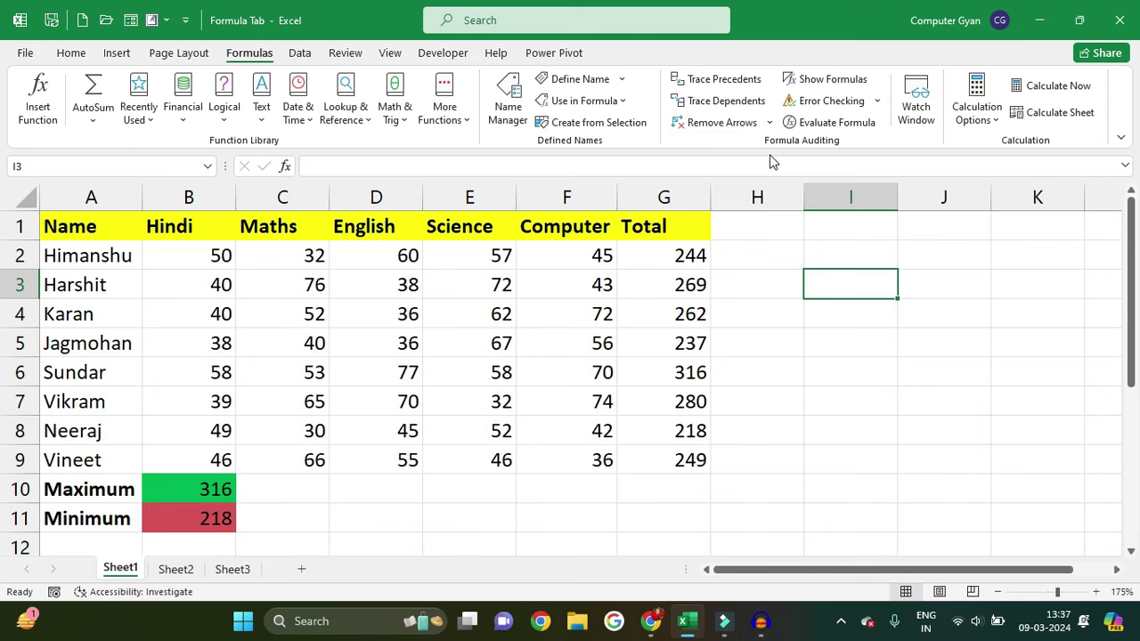
key(Left)
key(Left)
key(Up)
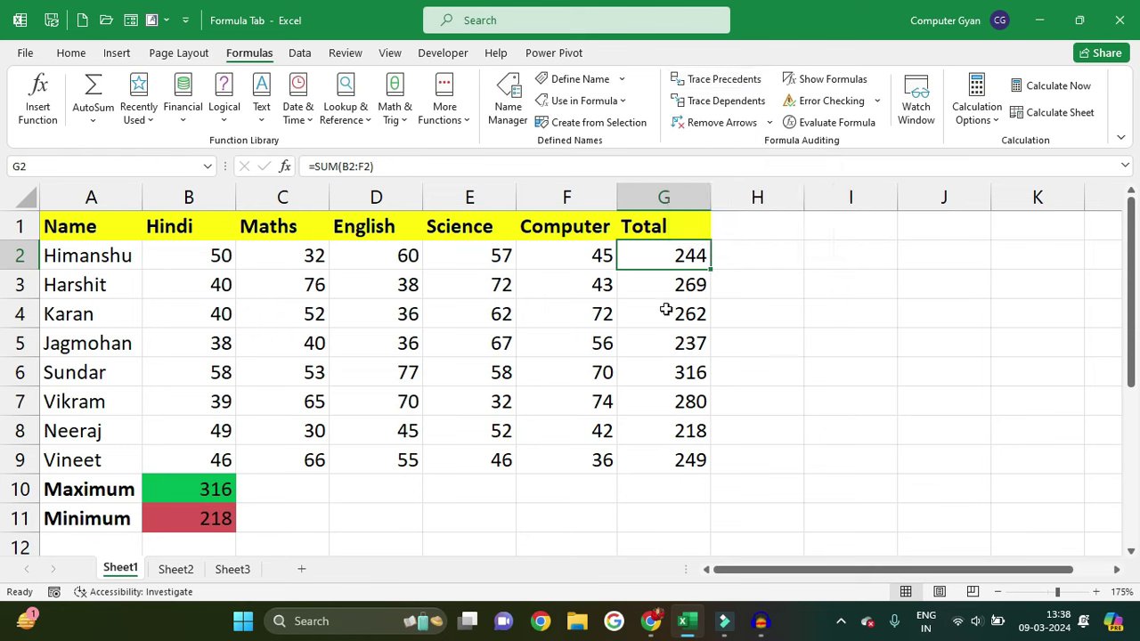
Trace precedents for the totals in G2 and G5 and the Maximum in B10.
click(198, 483)
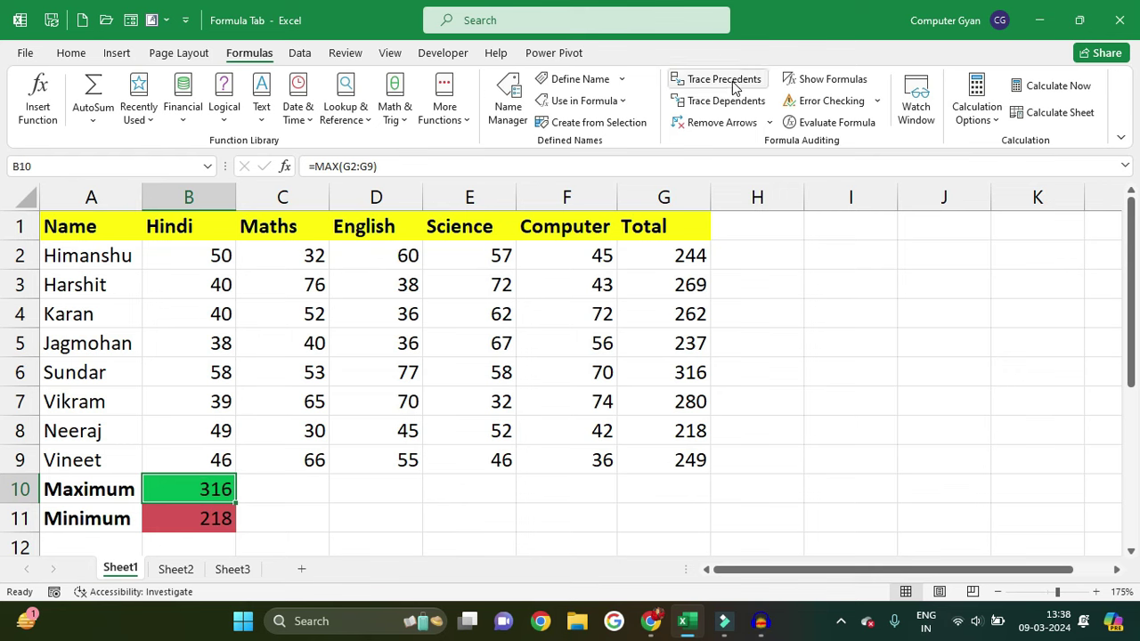
click(668, 255)
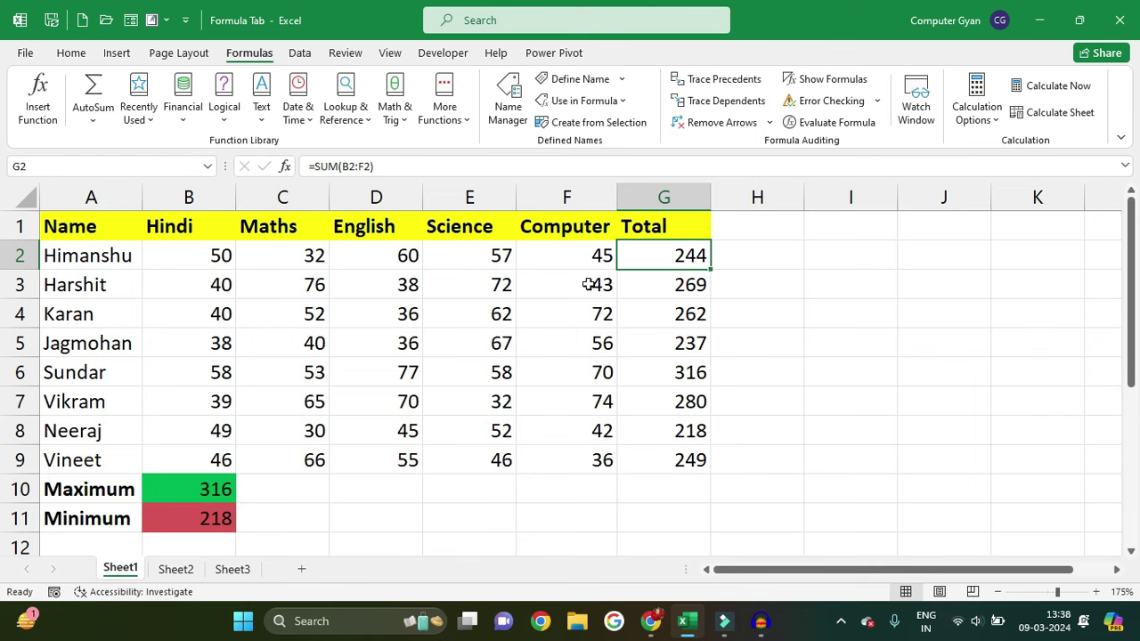
click(720, 82)
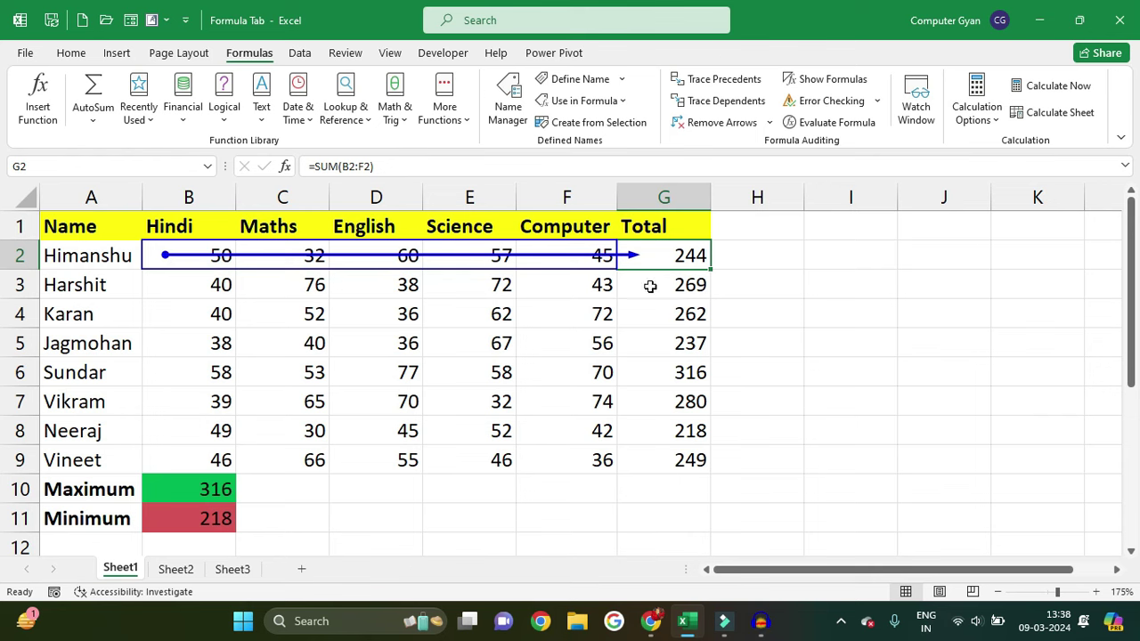
click(700, 344)
click(718, 80)
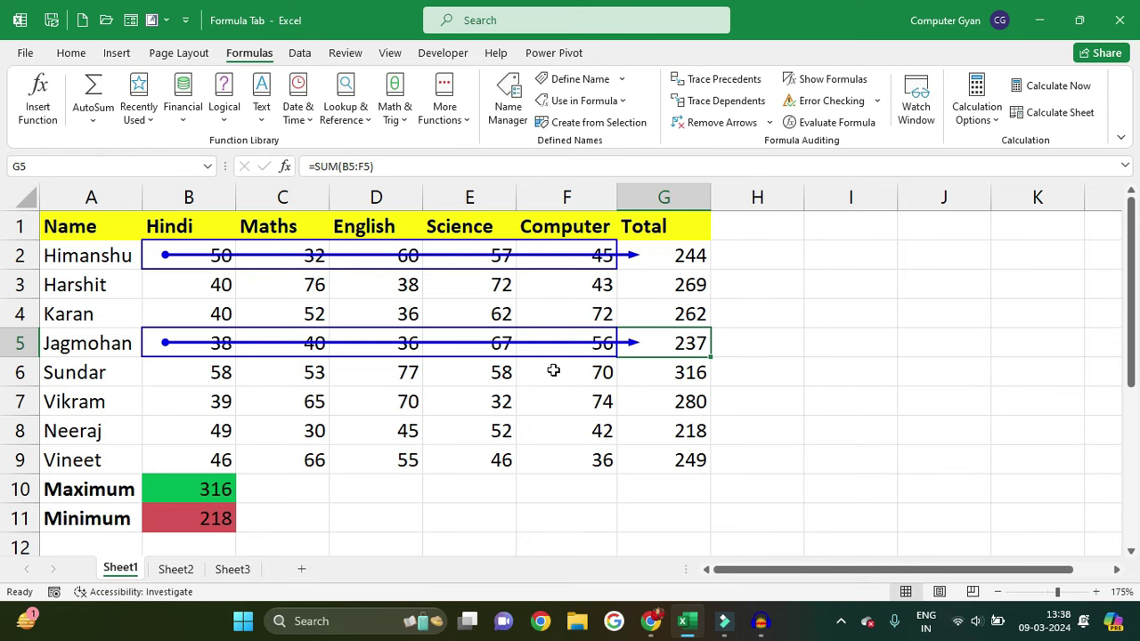
click(181, 496)
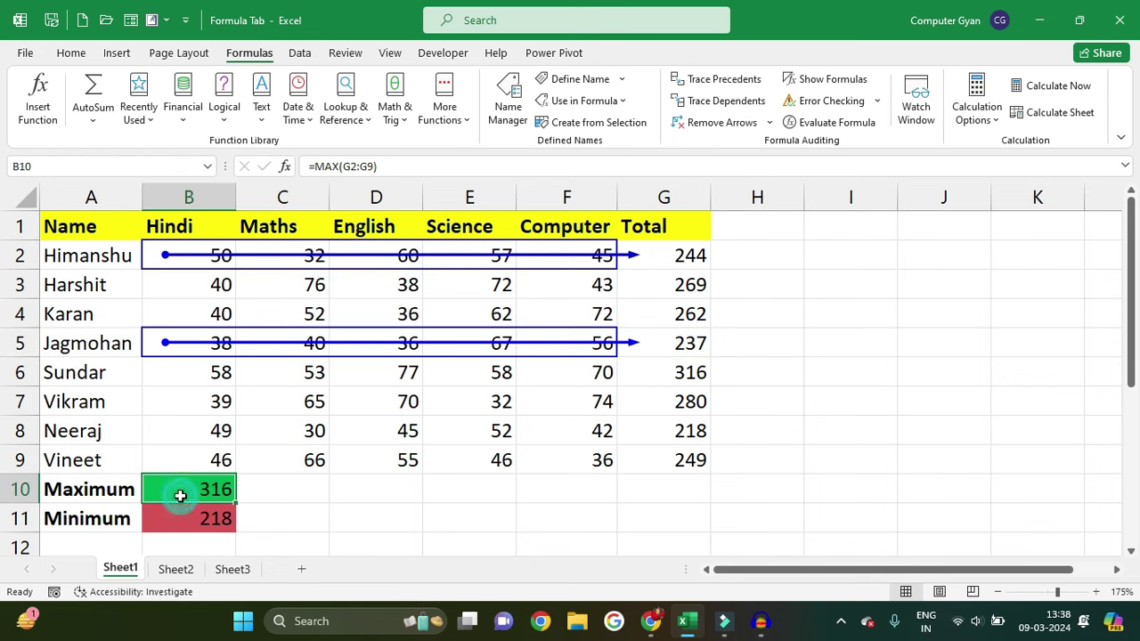
click(723, 82)
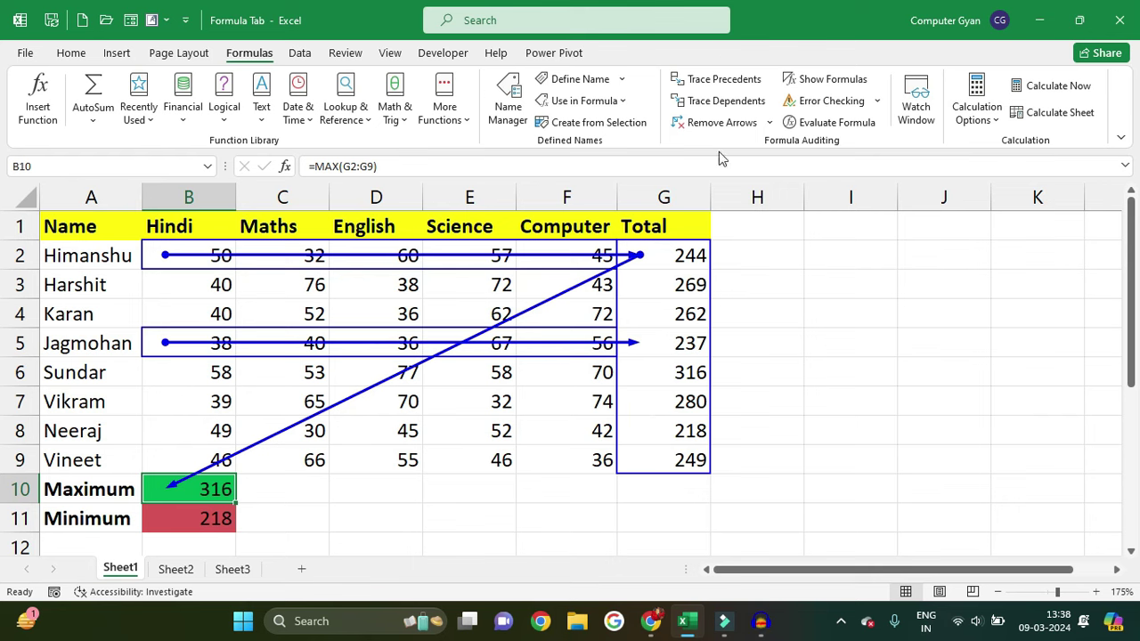
Remove arrows, trace B10's precedents, check B11, then remove all arrows again.
click(714, 123)
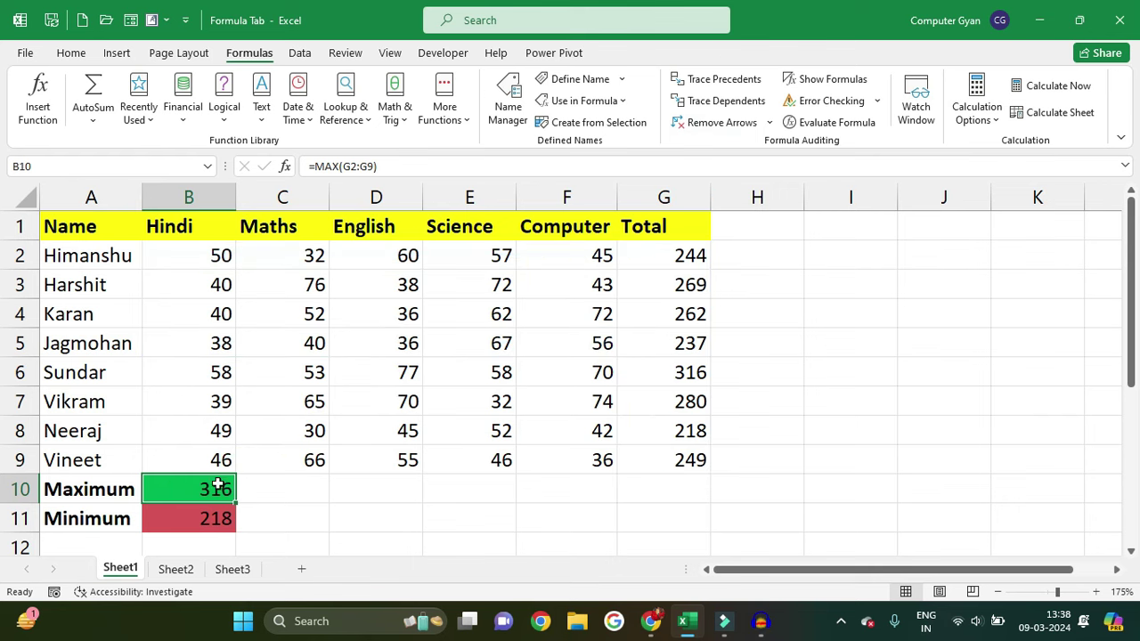
drag(212, 488, 207, 517)
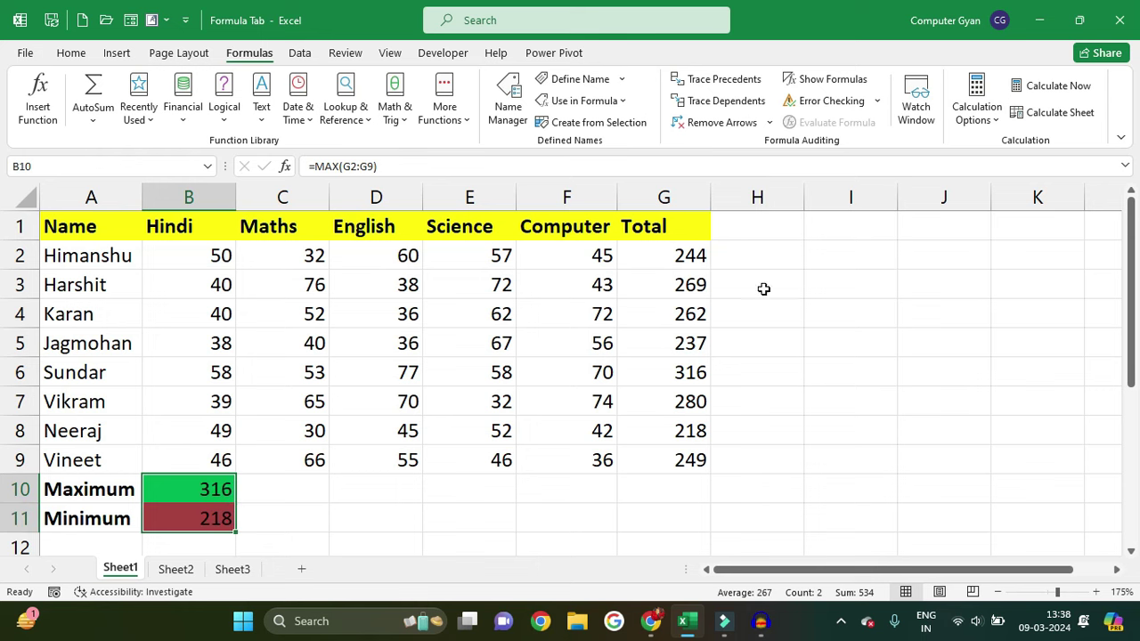
click(730, 81)
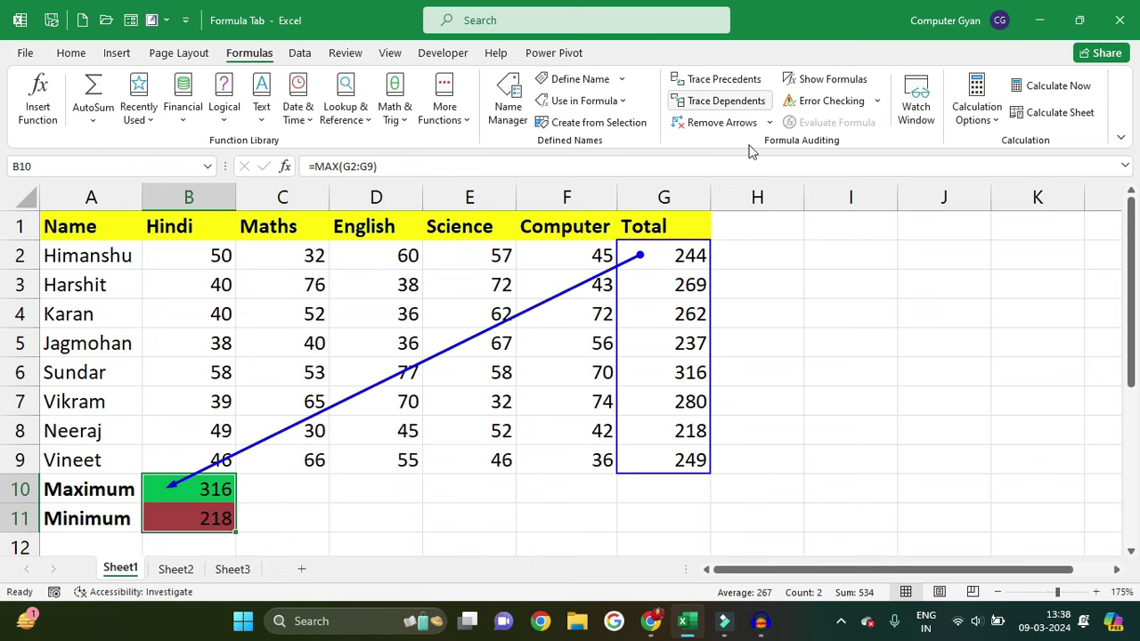
click(210, 497)
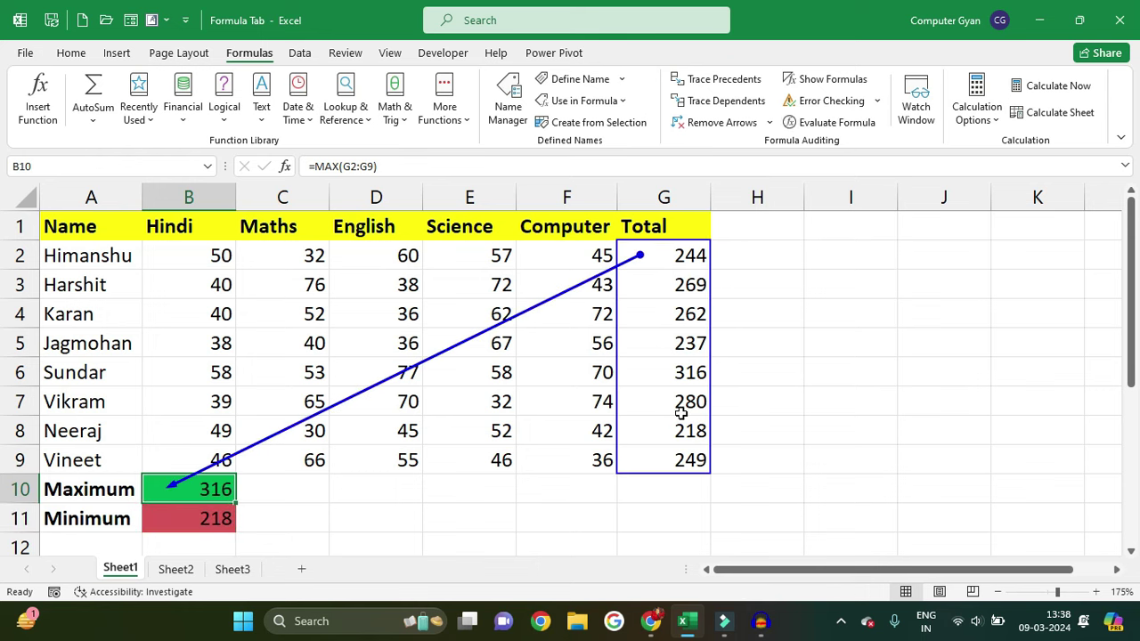
click(218, 517)
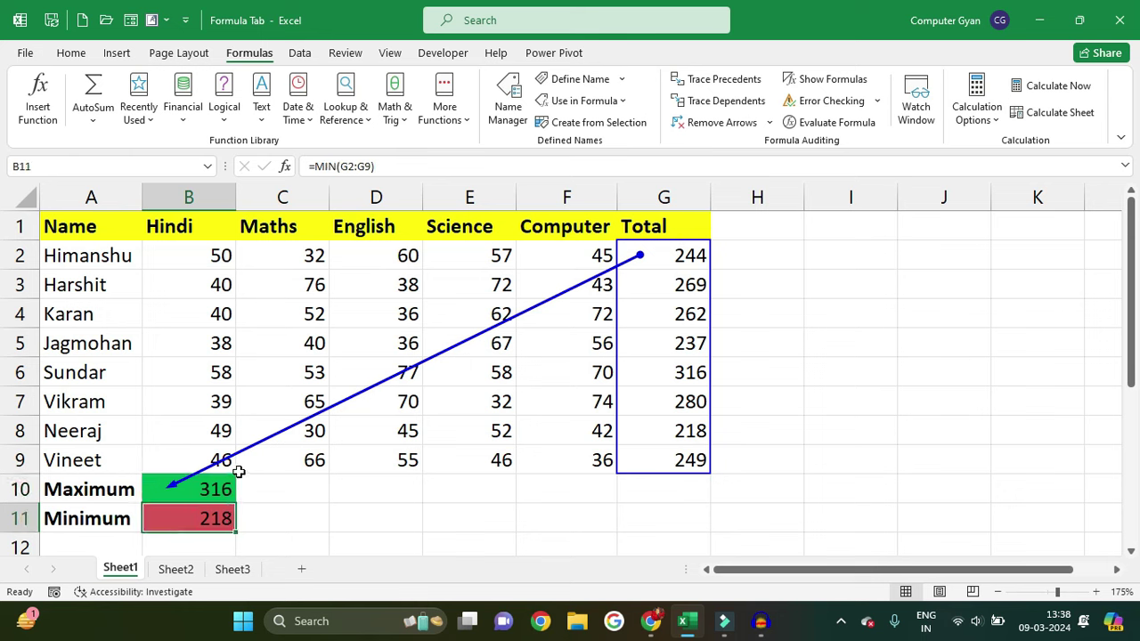
drag(757, 401, 757, 431)
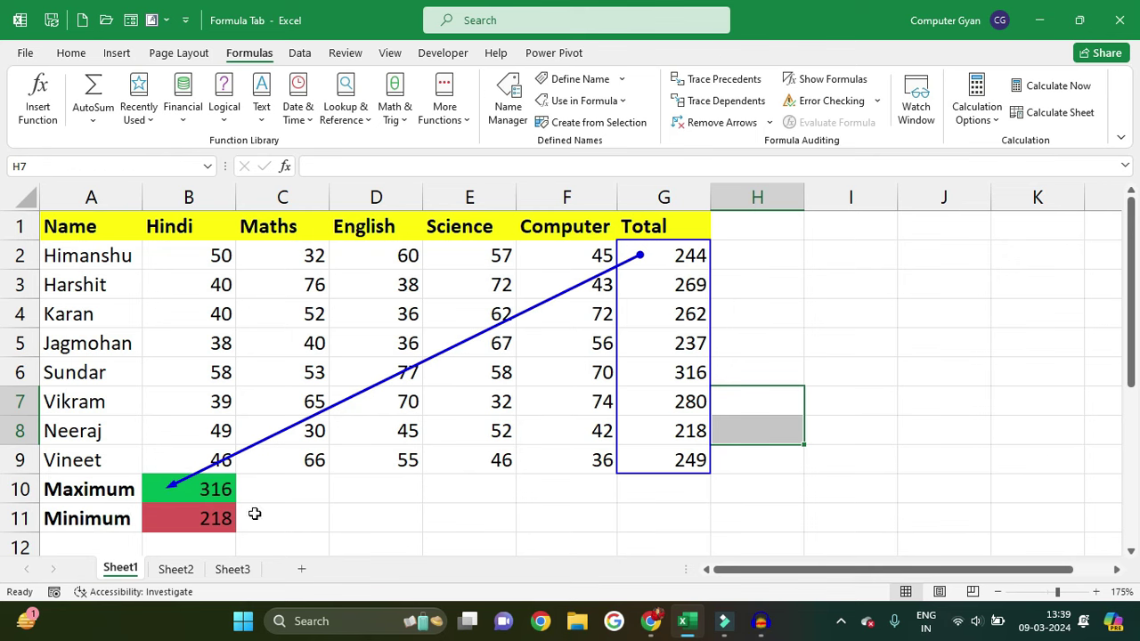
click(726, 122)
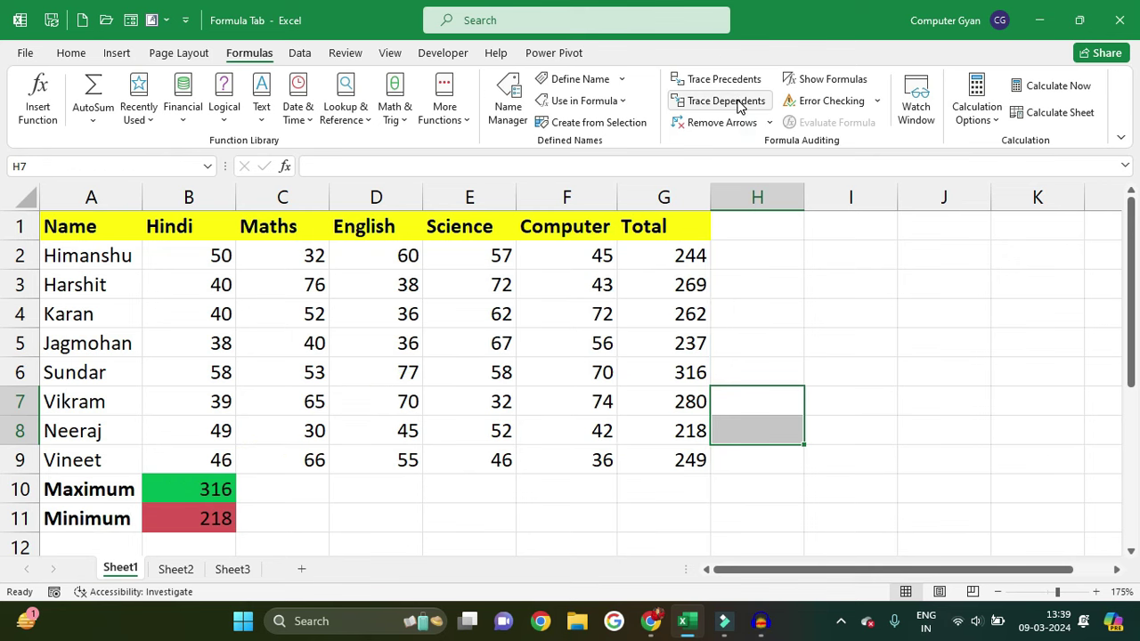
Trace dependents of the marks in B2 and D4, then remove the arrows.
click(218, 255)
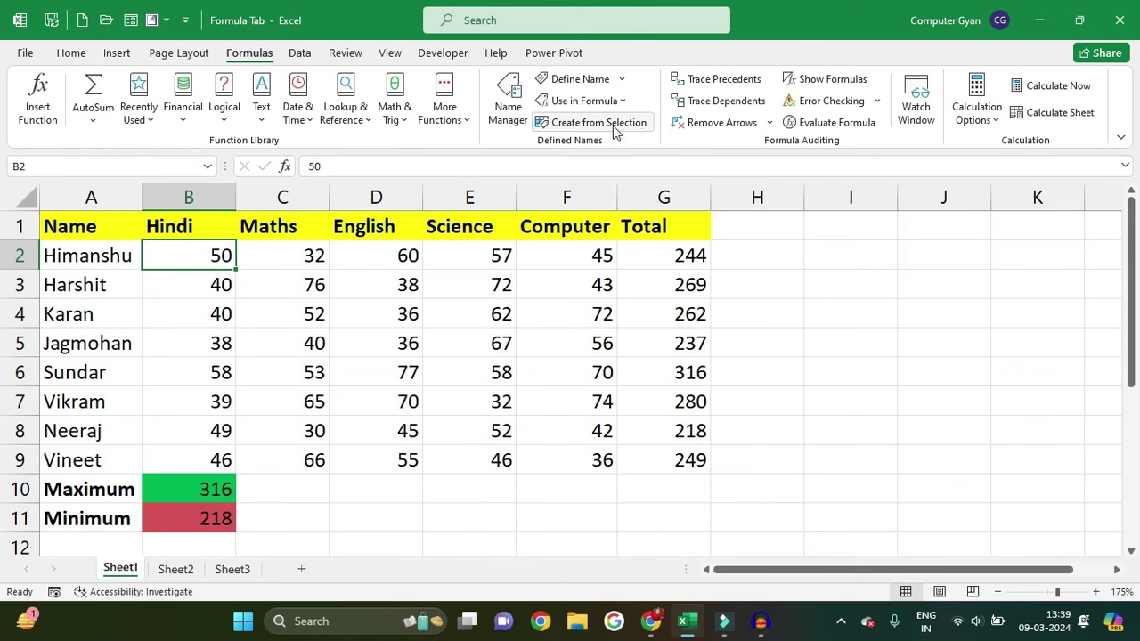
click(694, 105)
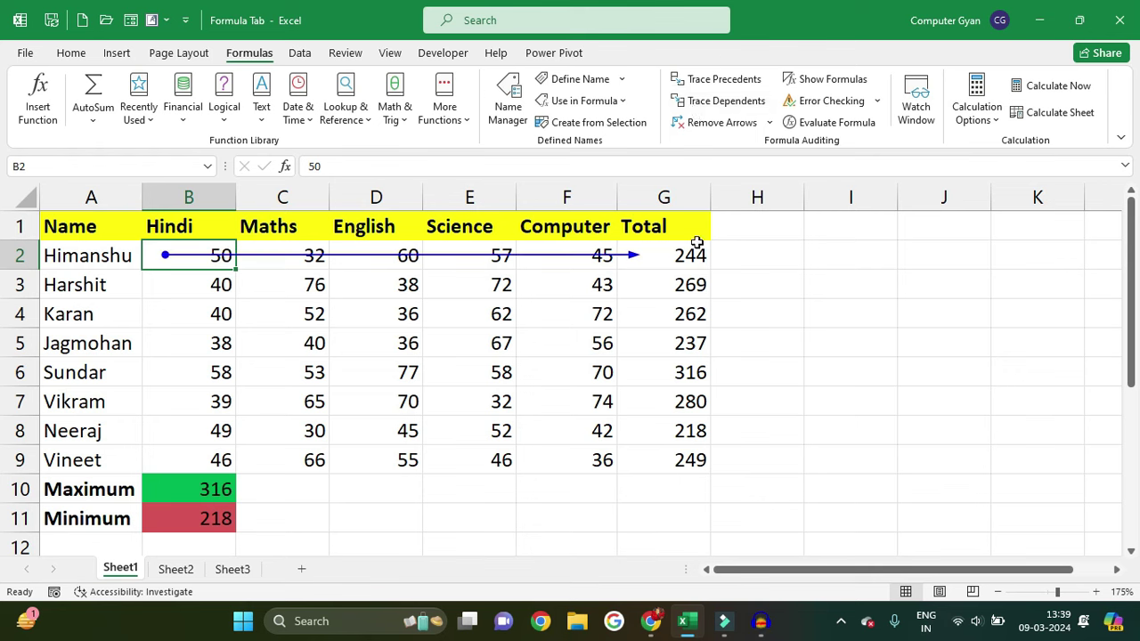
click(424, 317)
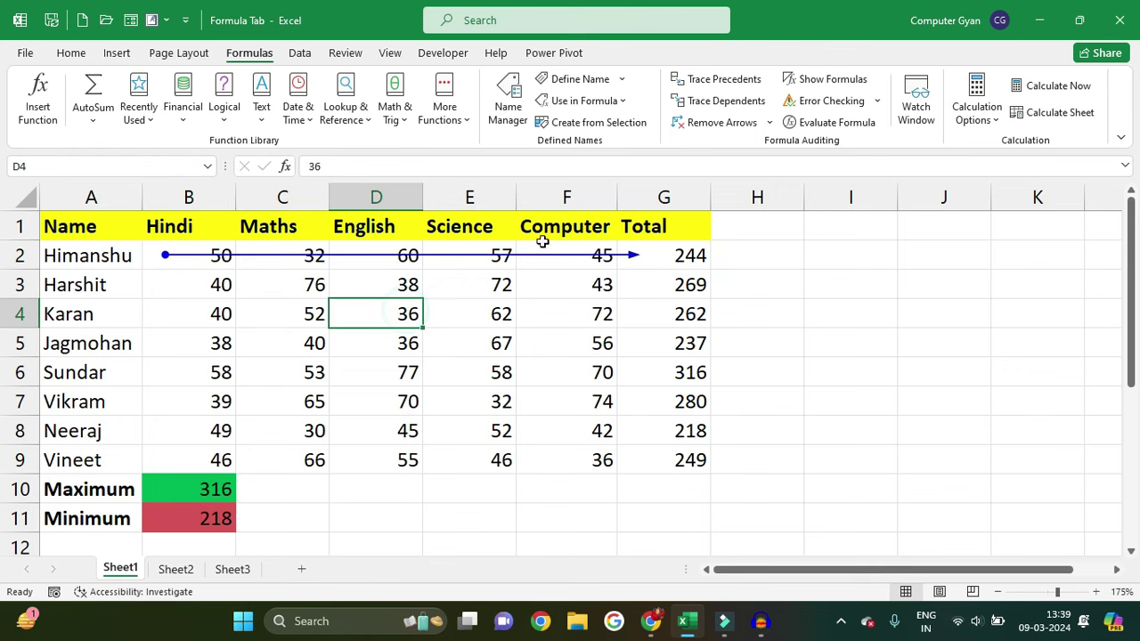
click(734, 105)
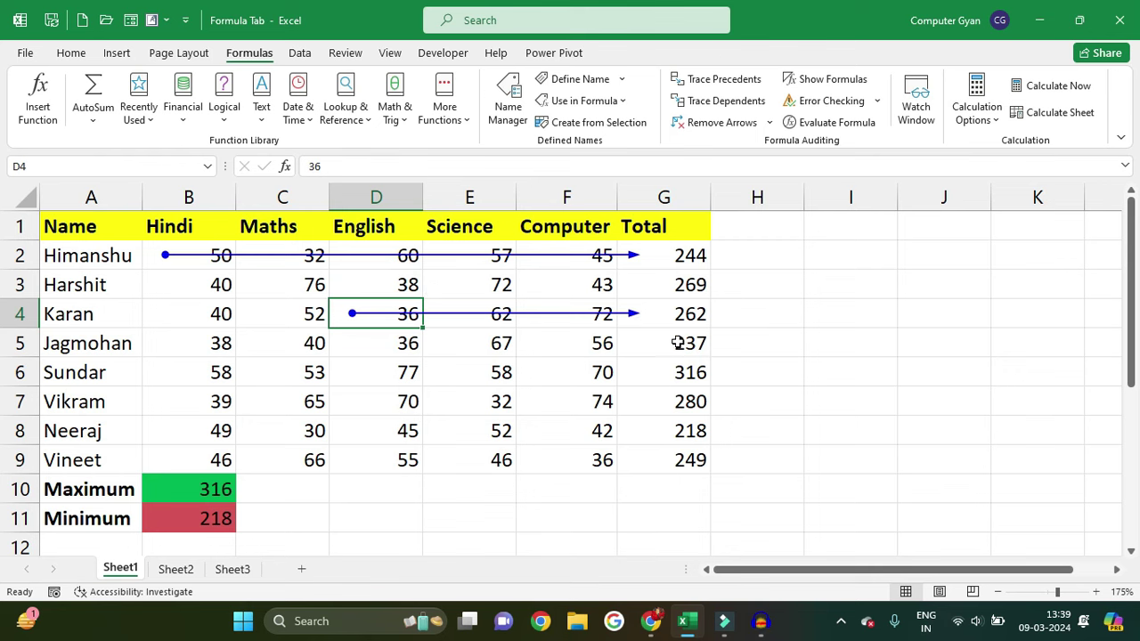
click(718, 122)
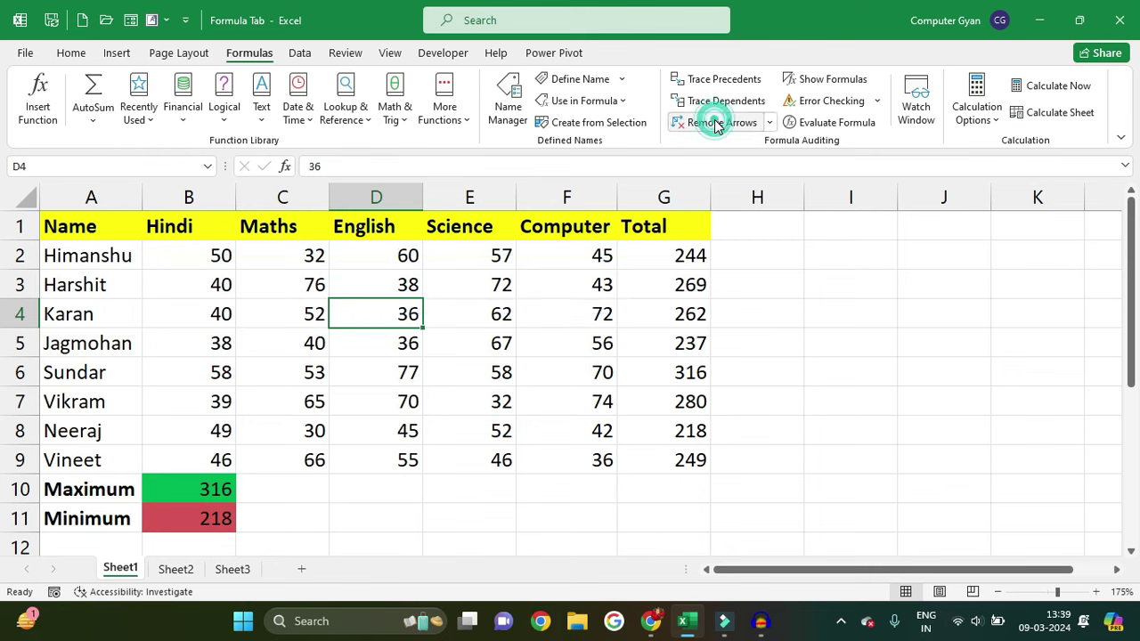
Trace dependents of the G2 total, remove those arrows, and turn on Show Formulas.
click(683, 253)
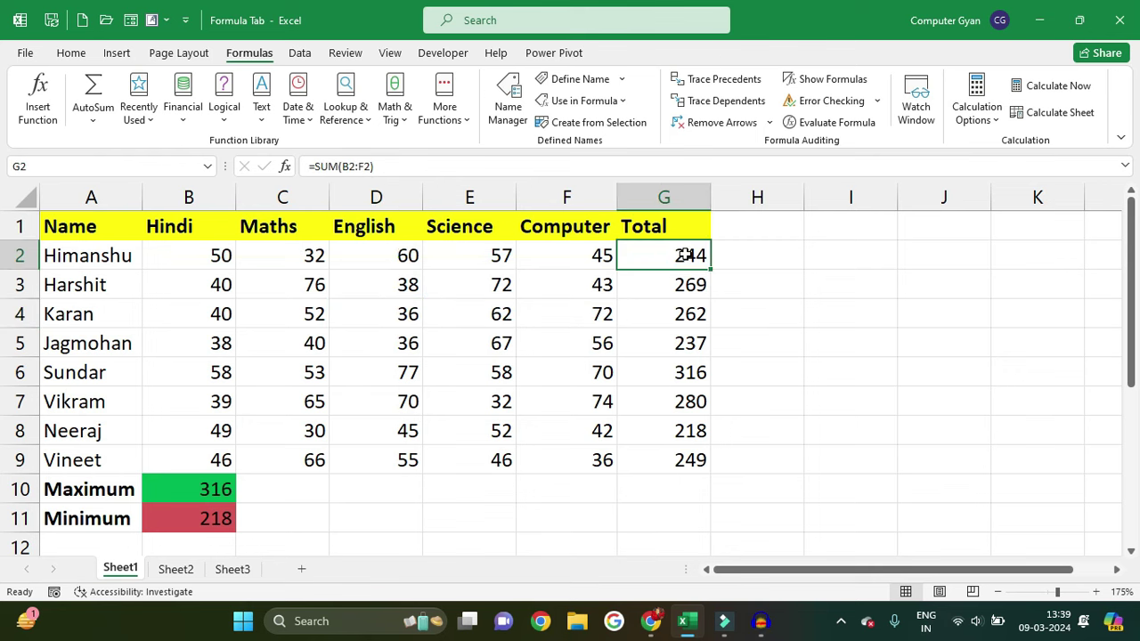
click(744, 103)
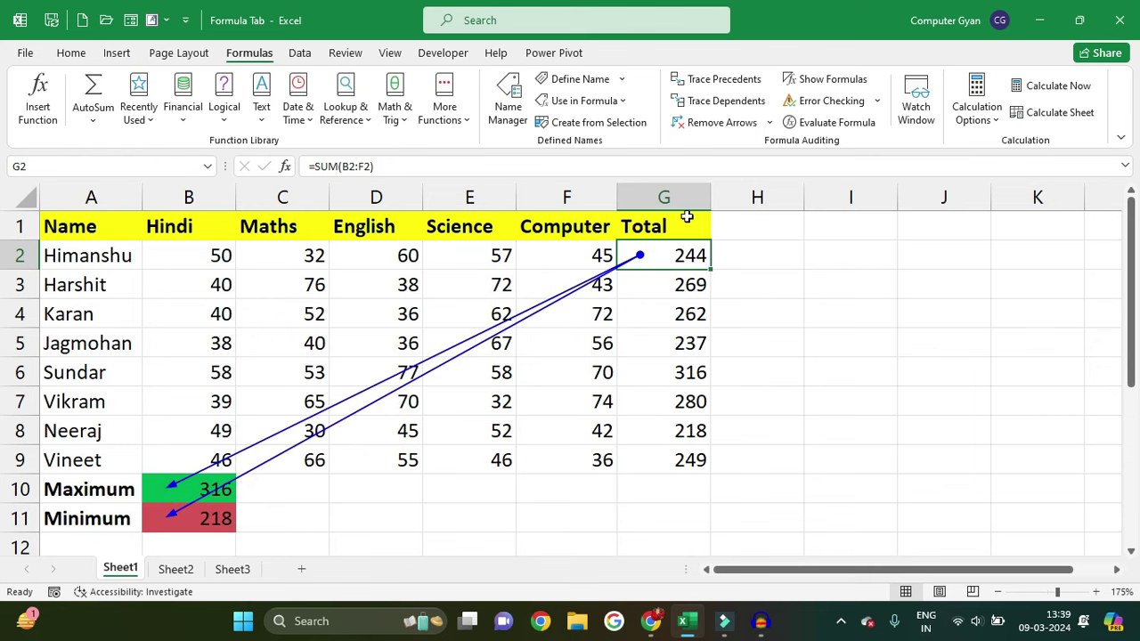
click(726, 127)
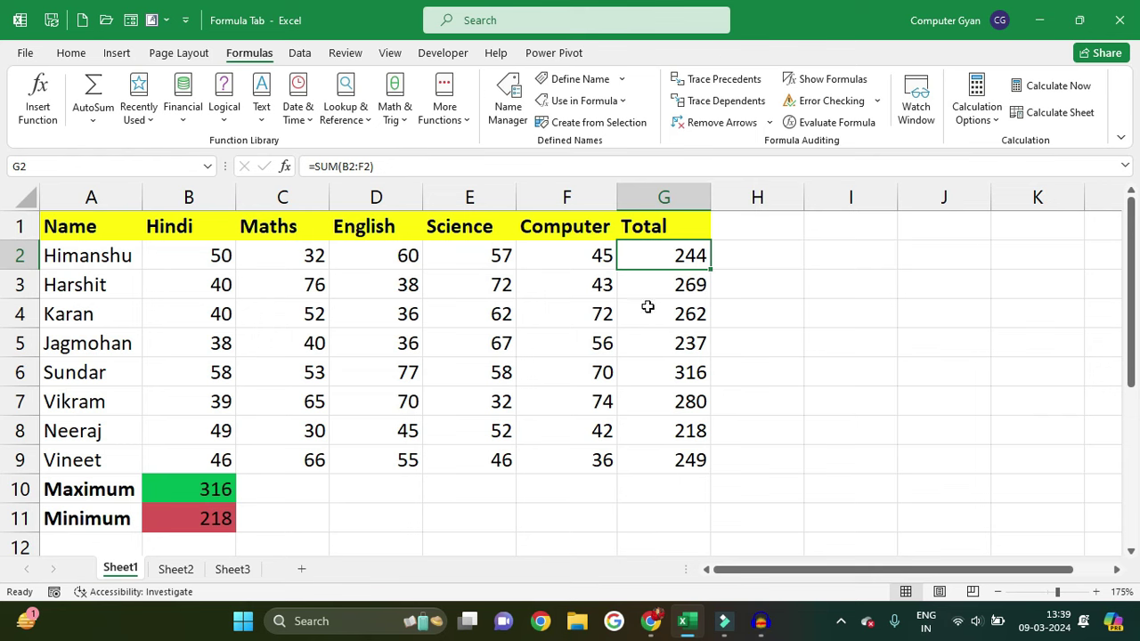
click(820, 83)
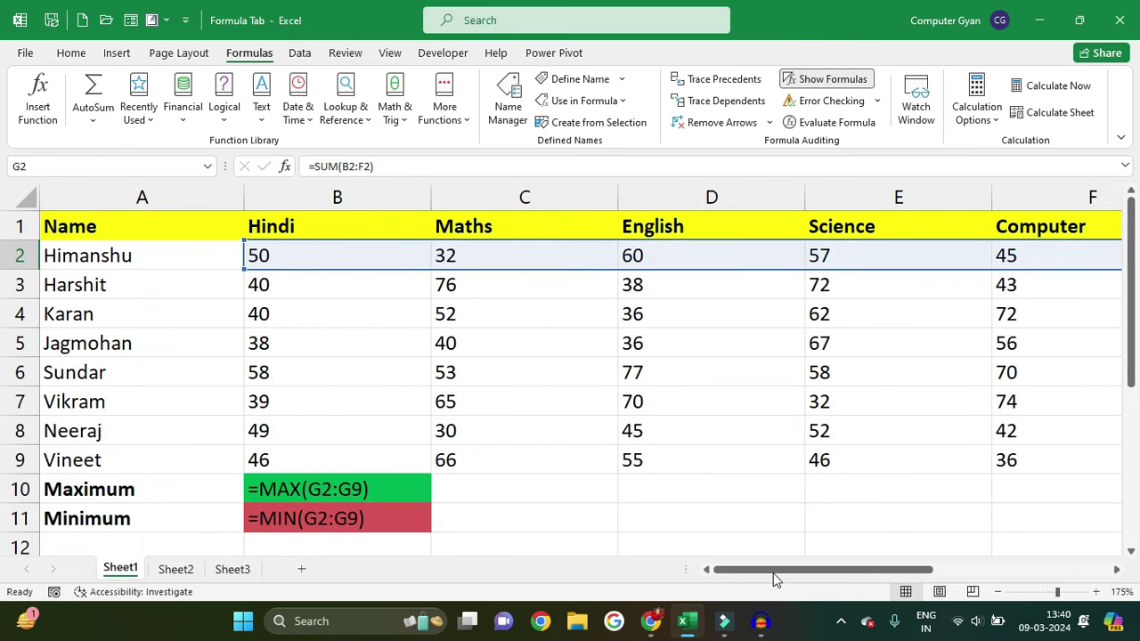
Toggle formula display off via Show Formulas and Ctrl+`, leaving B10 at 316 and B11 at 218.
drag(773, 573, 952, 573)
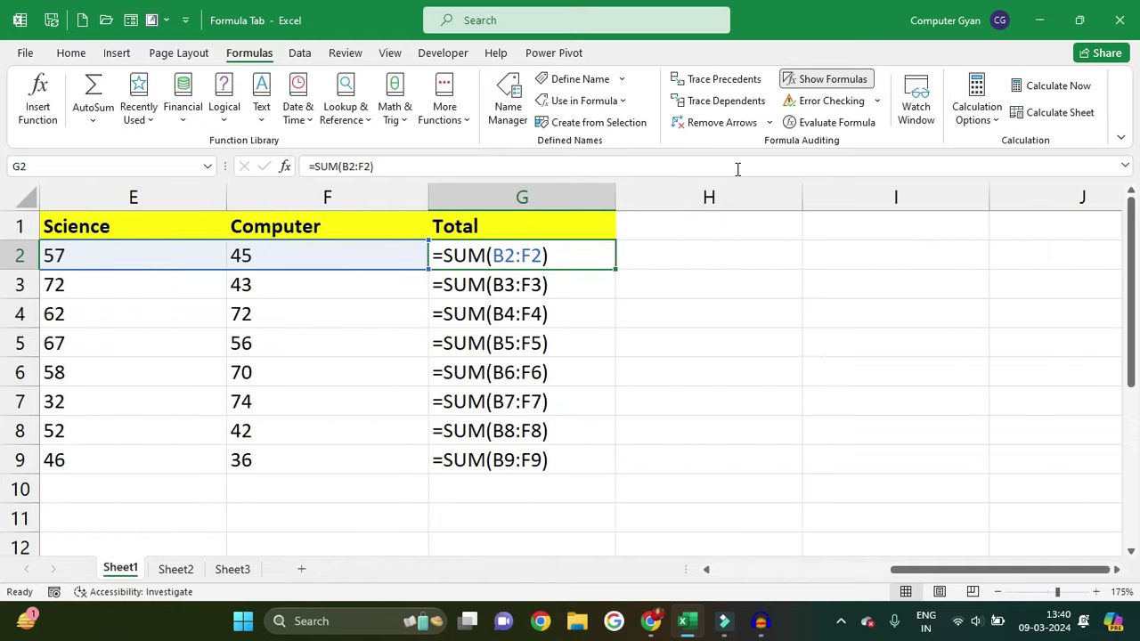
click(824, 80)
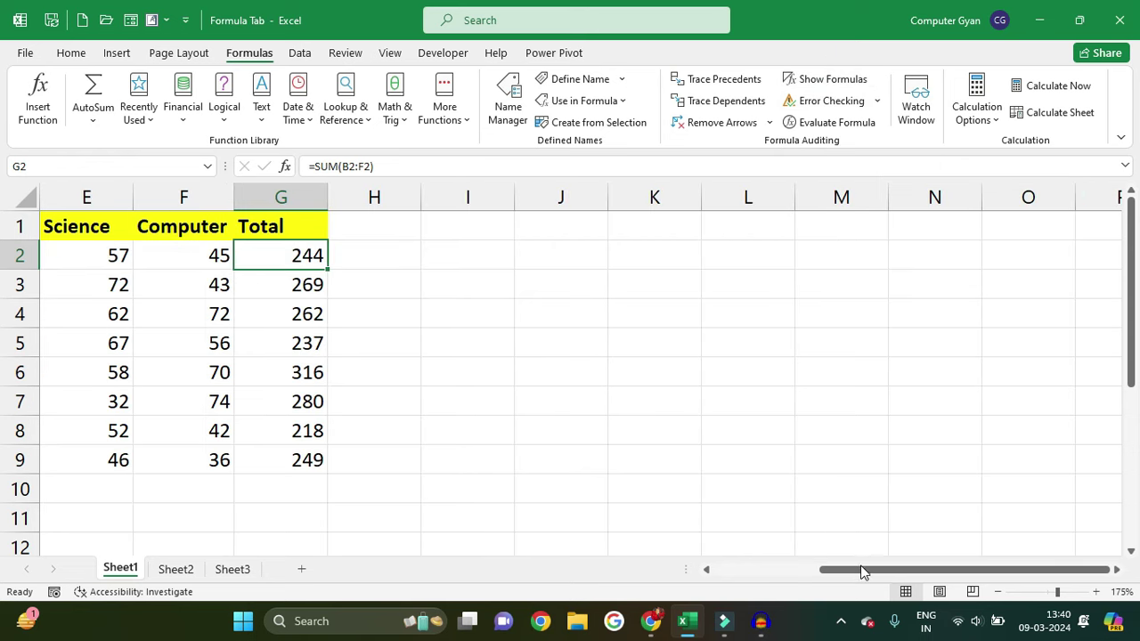
drag(863, 571, 740, 587)
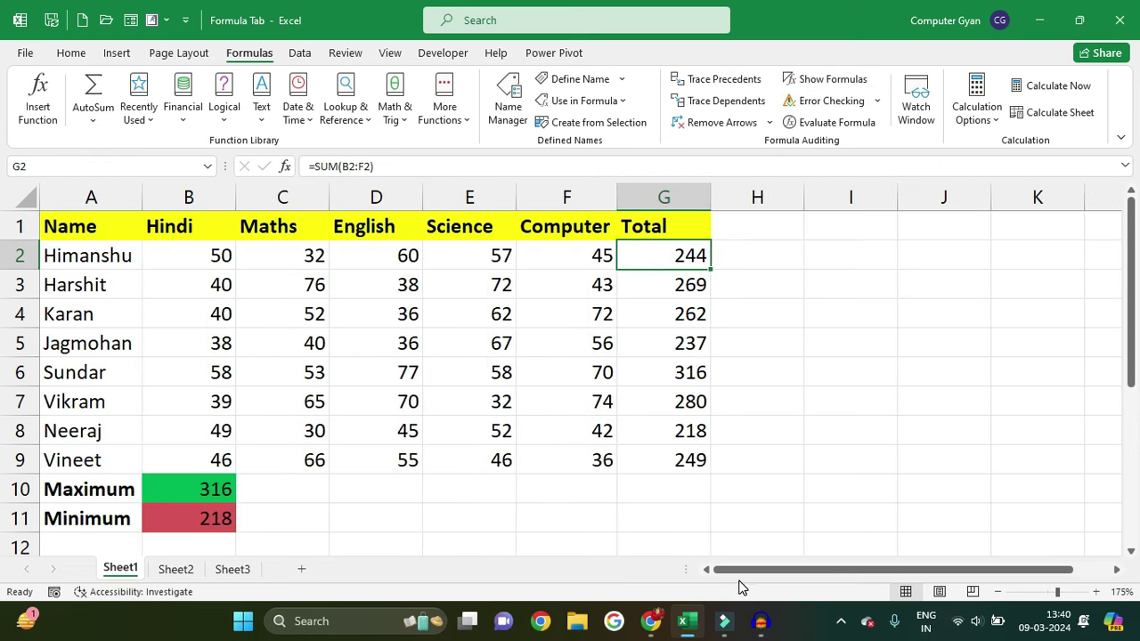
key(ctrl+grave)
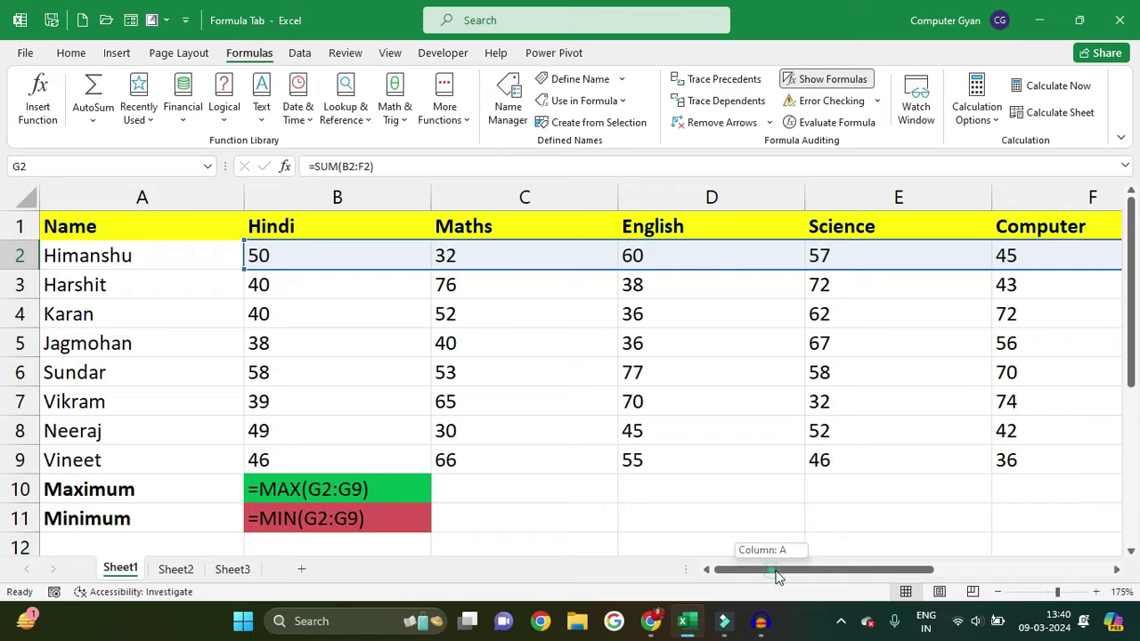
drag(778, 576, 893, 573)
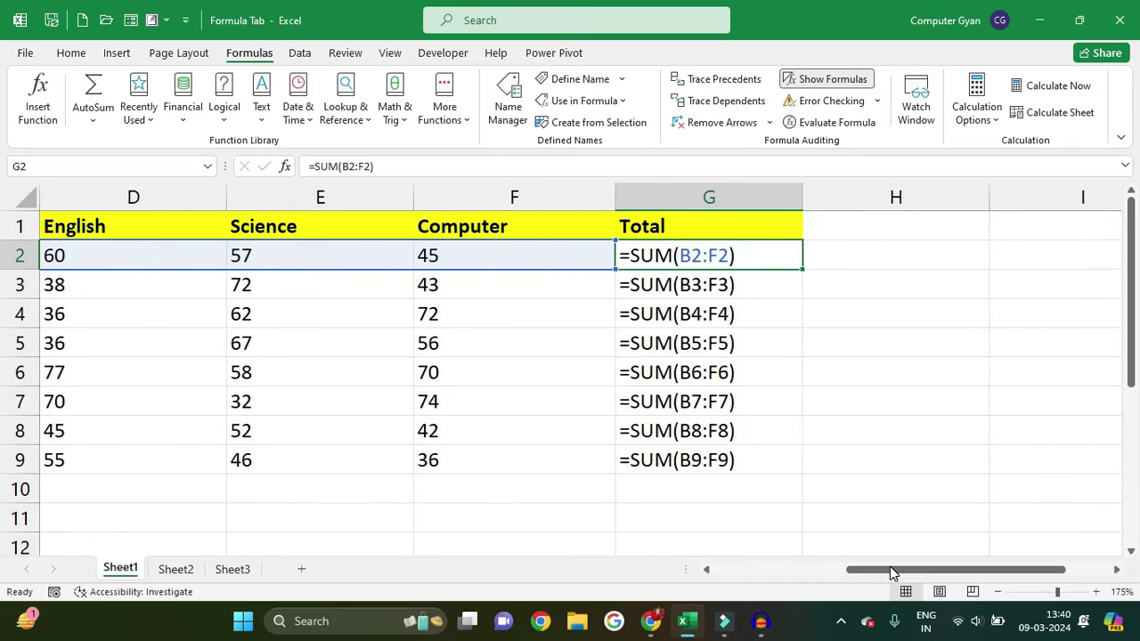
key(ctrl+grave)
drag(893, 573, 754, 572)
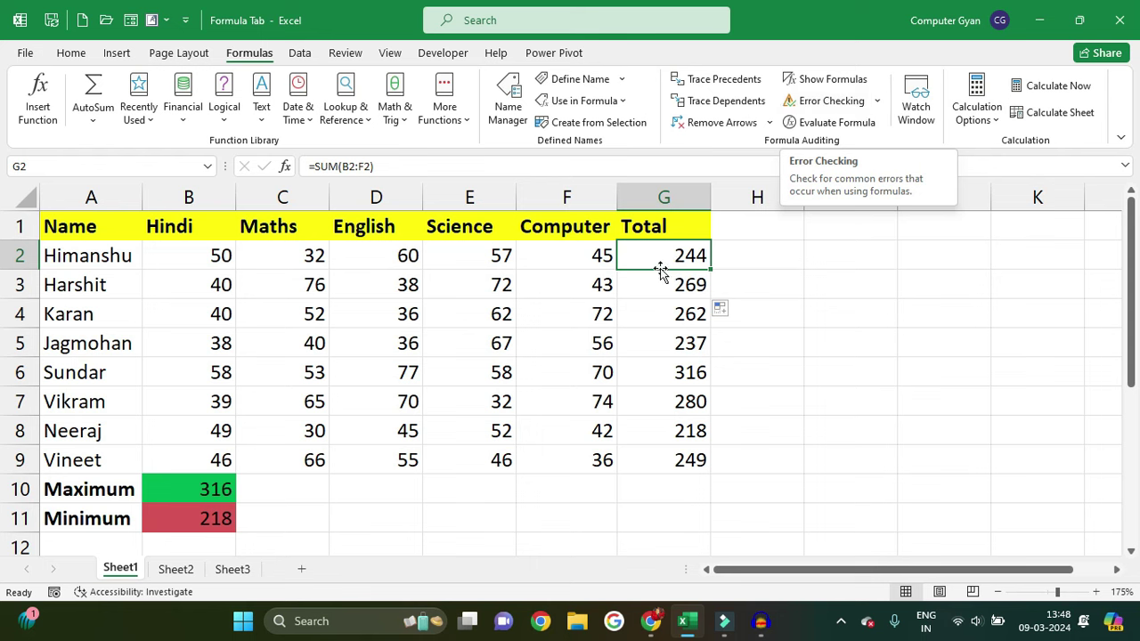
Change G2 to =SM(B2:F2) so it shows #NAME?, then run Error Checking.
click(329, 167)
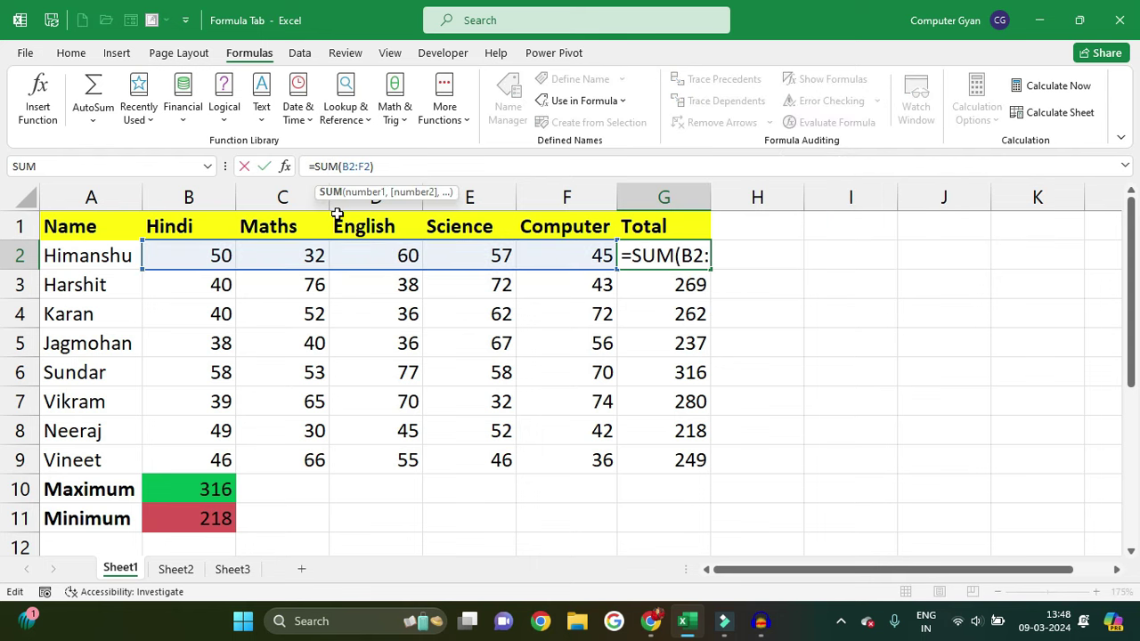
key(BackSpace)
key(Return)
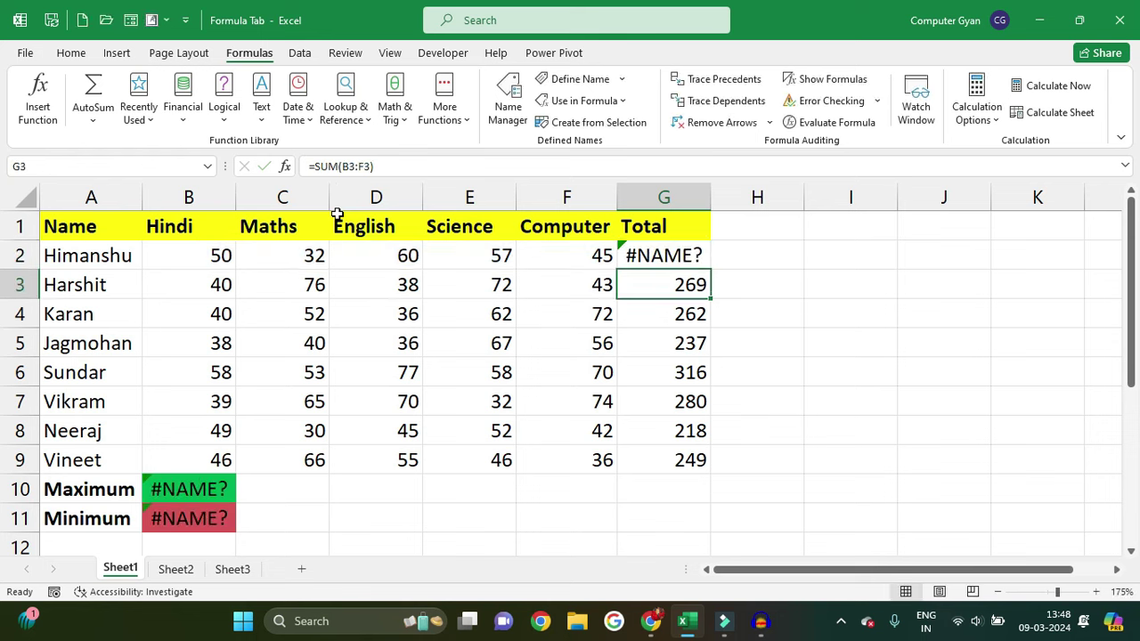
click(641, 254)
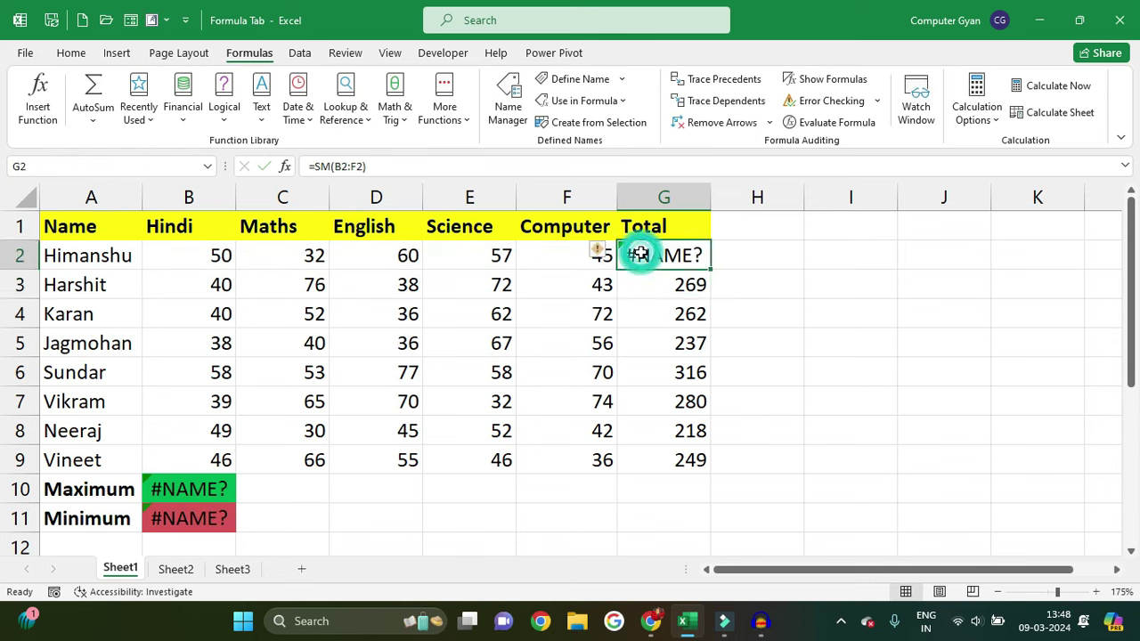
click(830, 101)
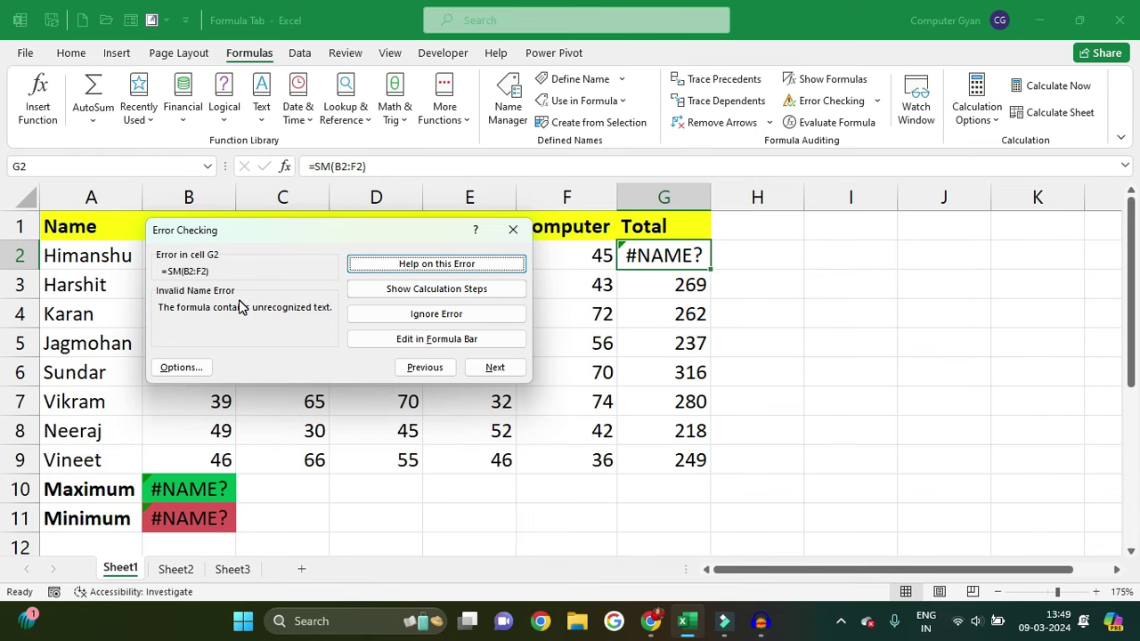
In Error Checking, view Help, calculation steps and formula-bar editing, then step through the G2, B10, B11 errors.
click(426, 267)
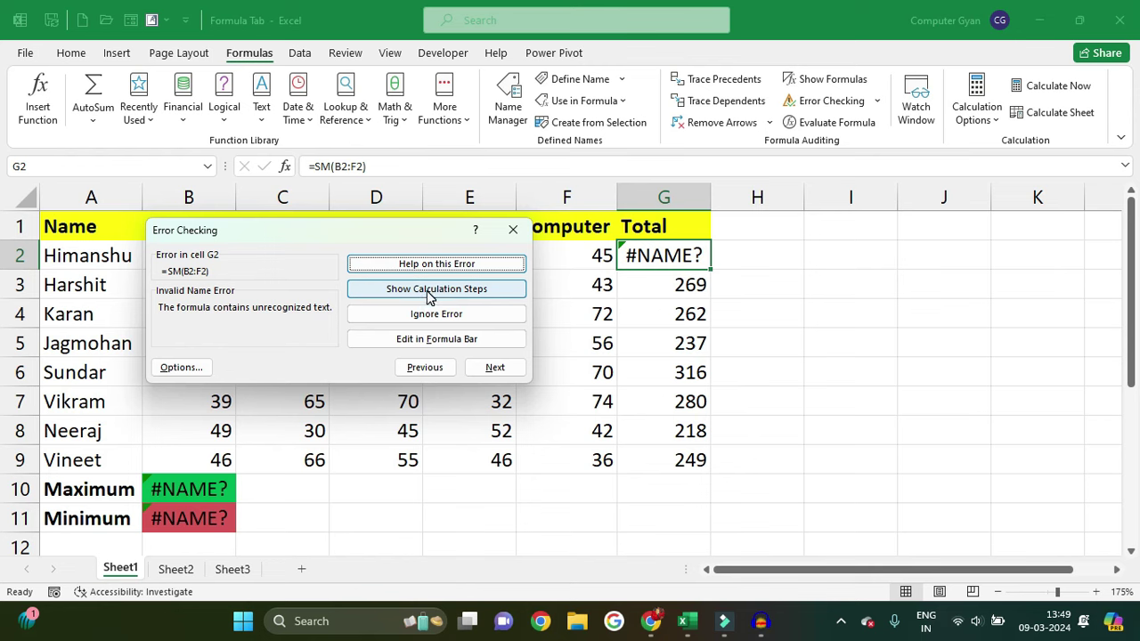
click(430, 296)
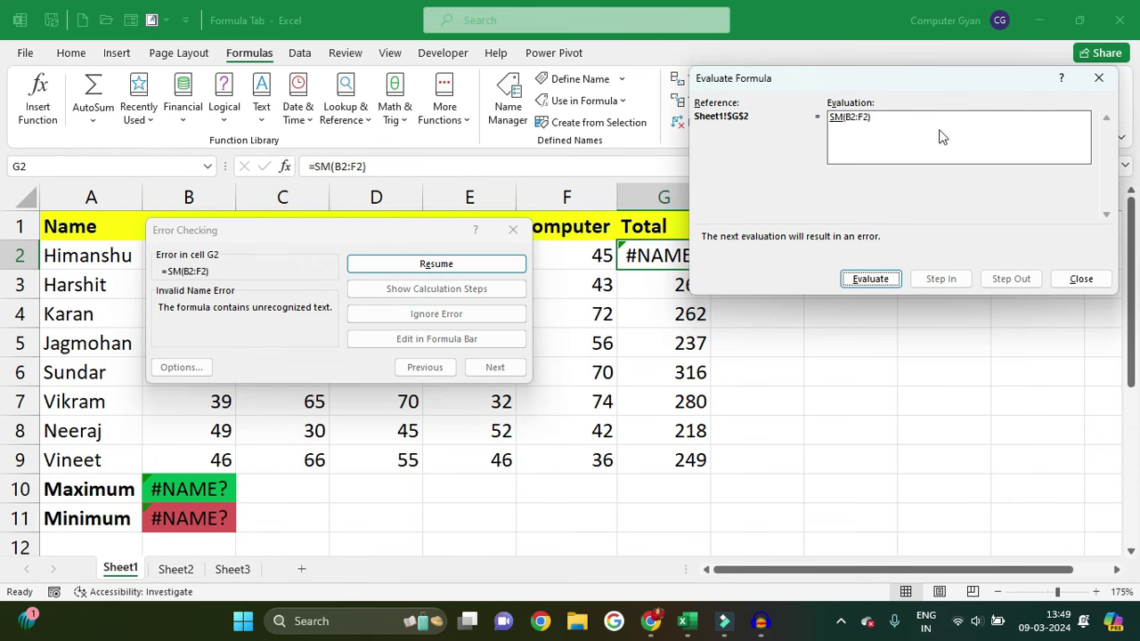
click(1099, 79)
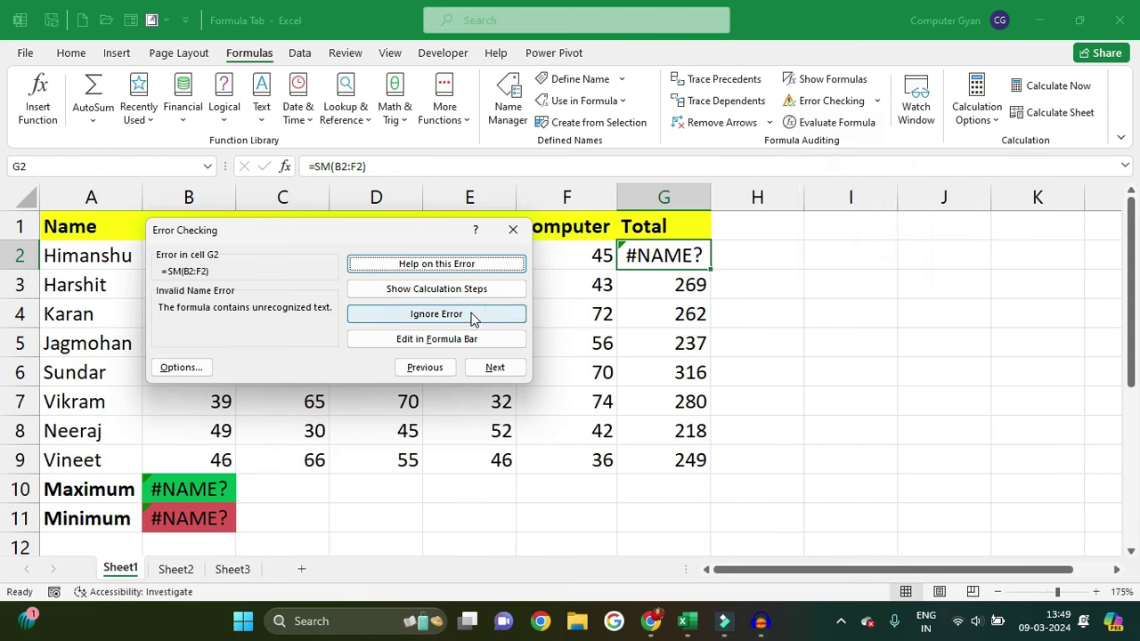
click(466, 338)
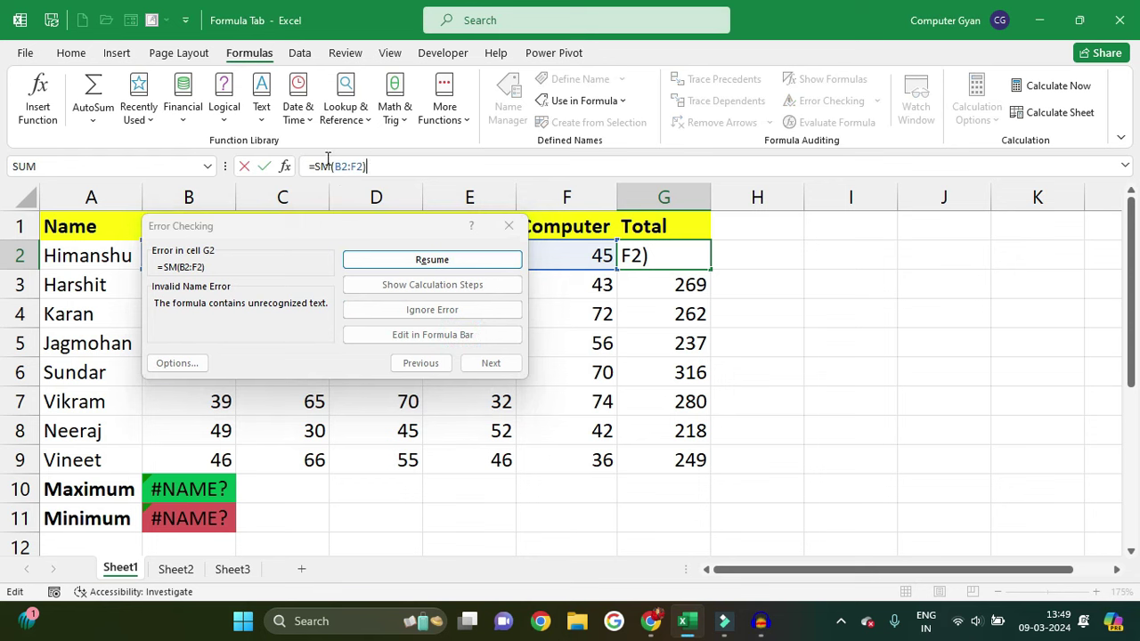
key(Escape)
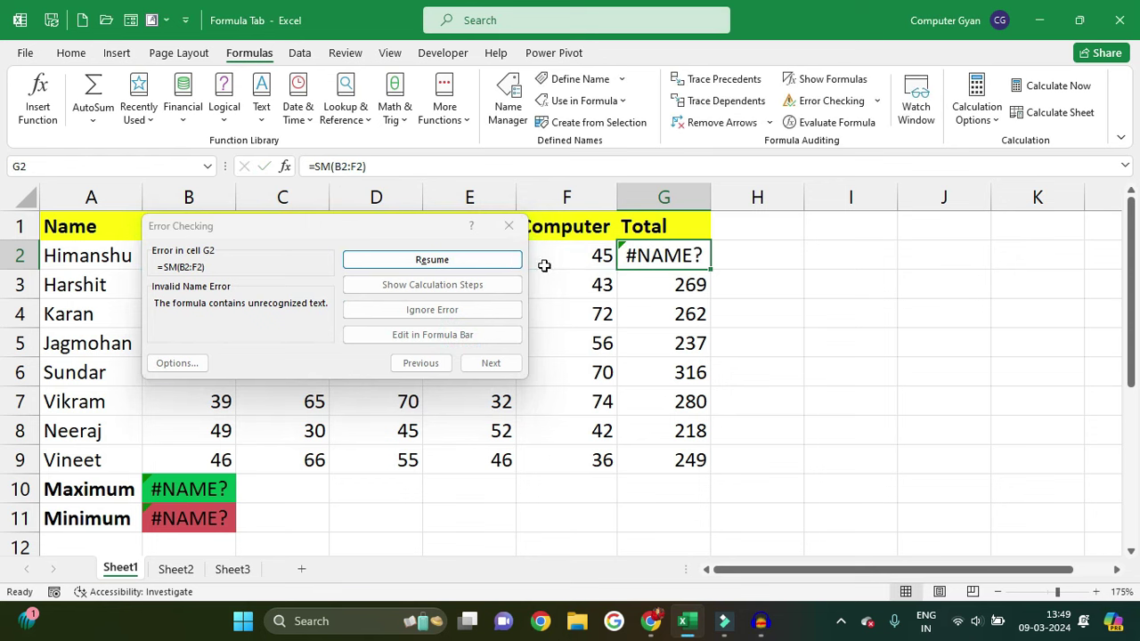
click(496, 259)
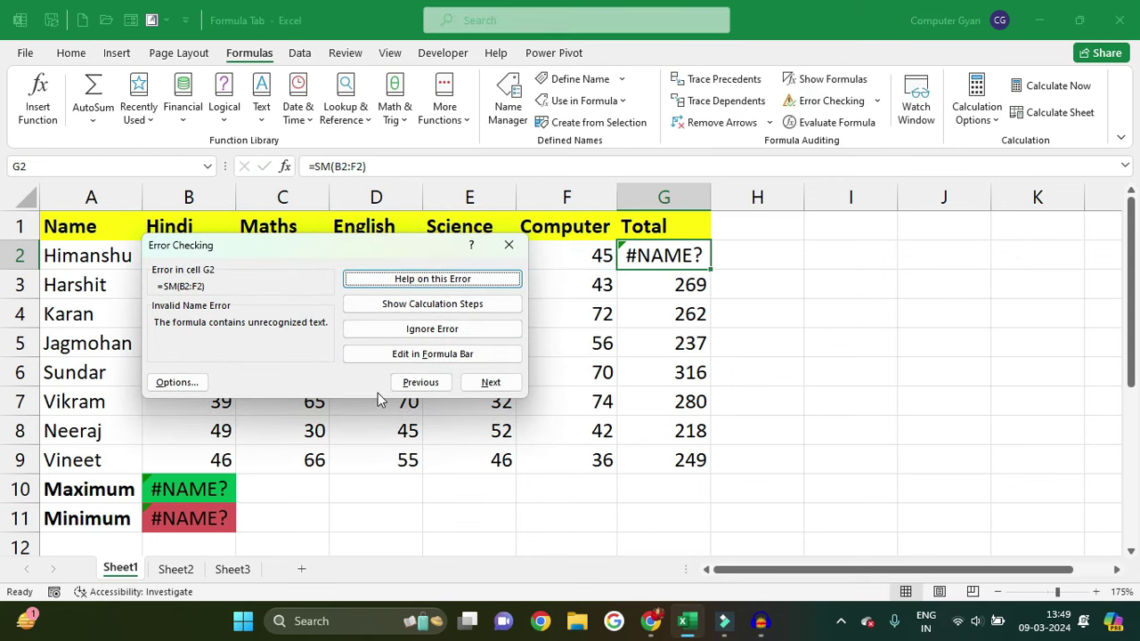
click(481, 382)
click(420, 383)
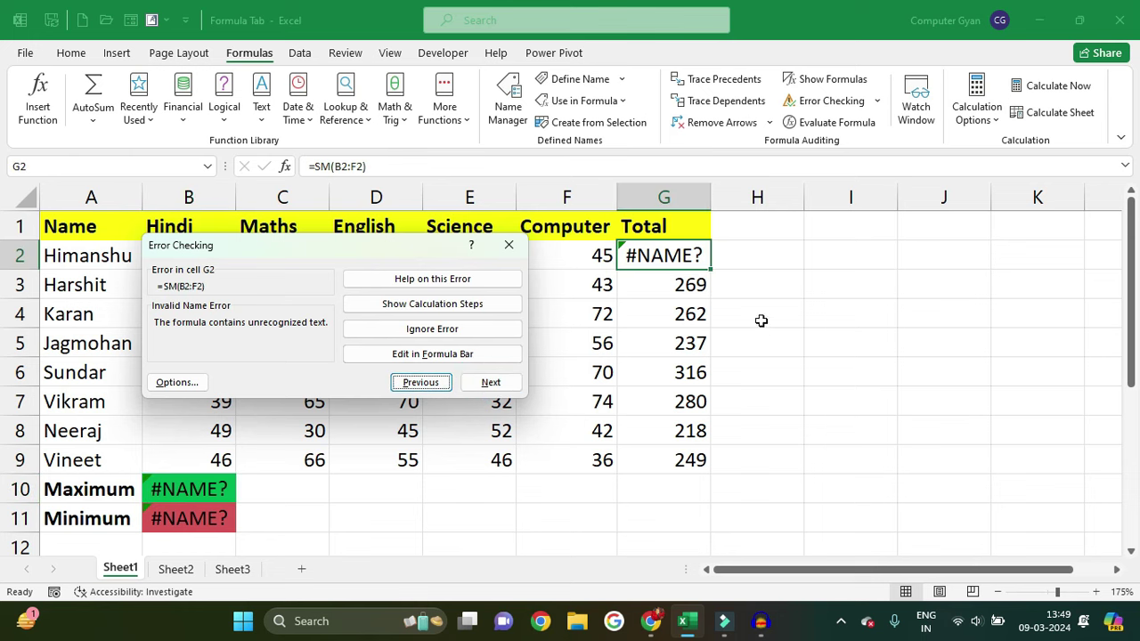
click(491, 382)
click(491, 383)
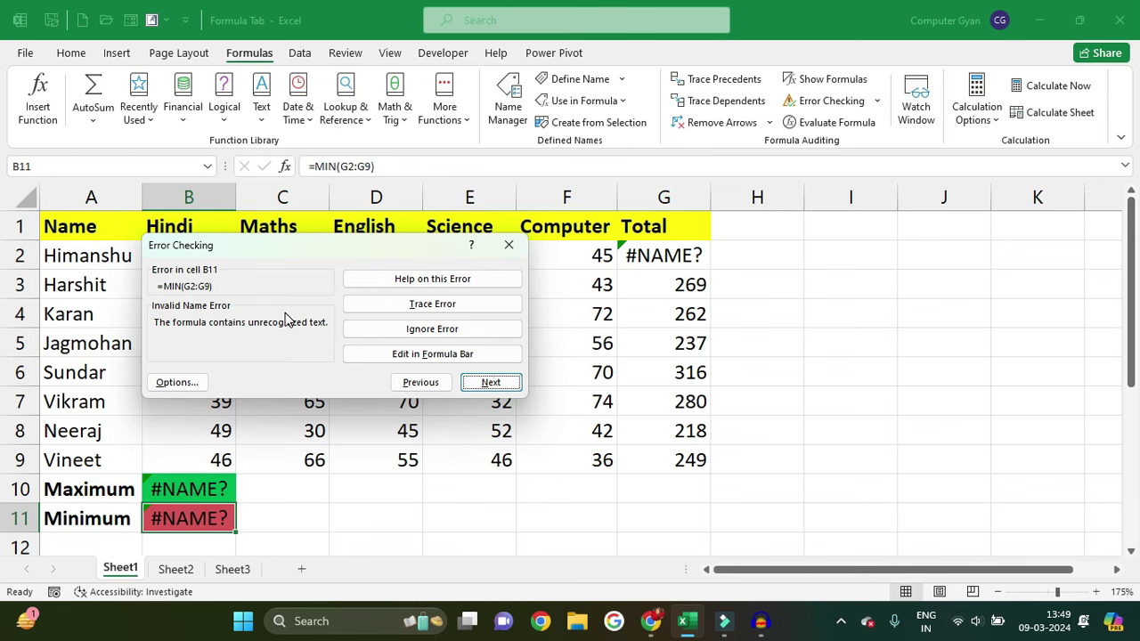
click(521, 255)
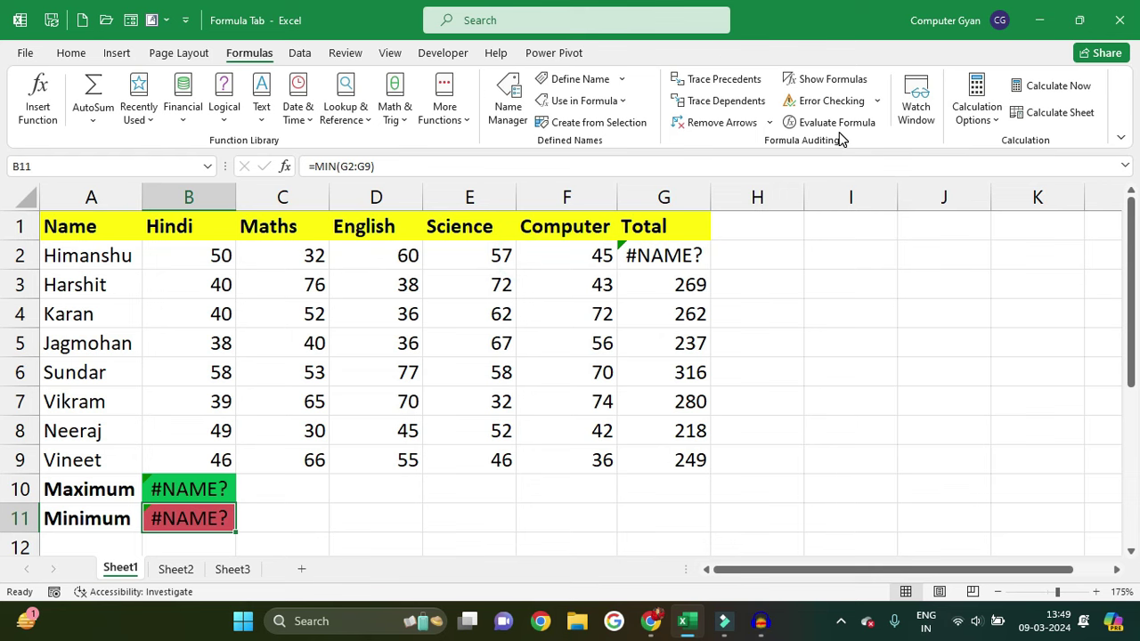
Rerun Error Checking, ignore the B10 error, and confirm the check is complete.
click(824, 101)
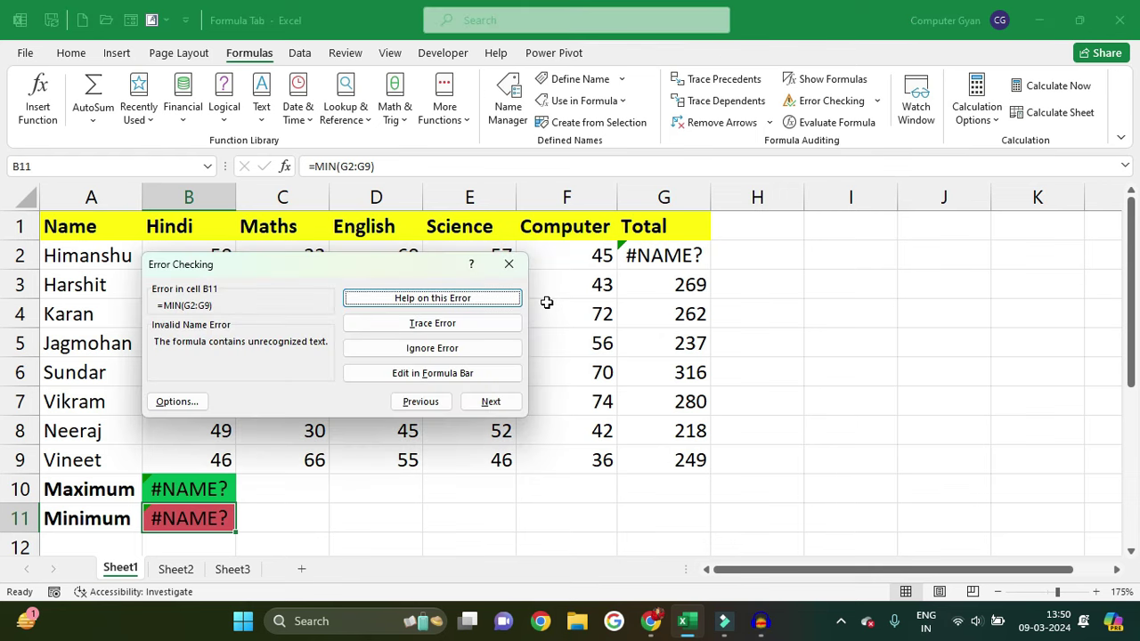
click(481, 354)
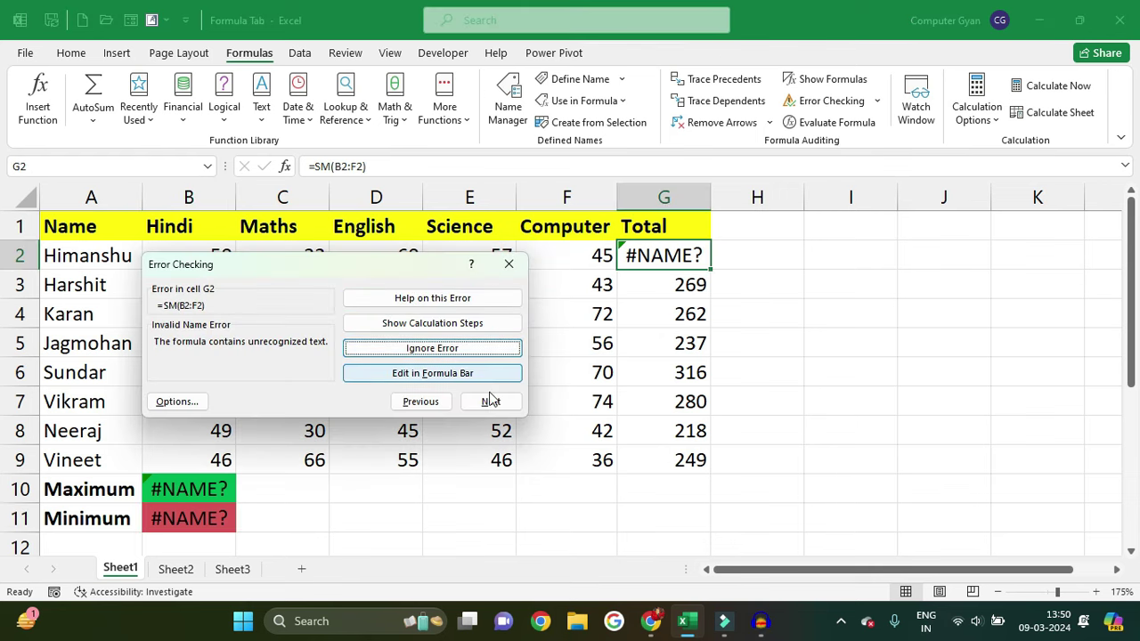
click(468, 348)
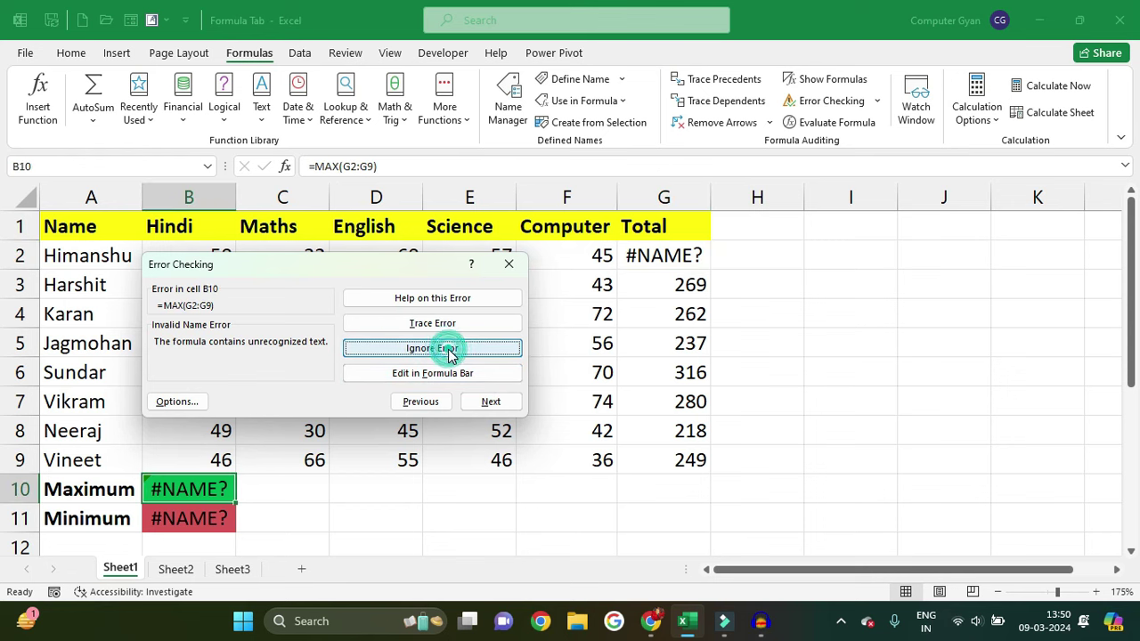
click(499, 349)
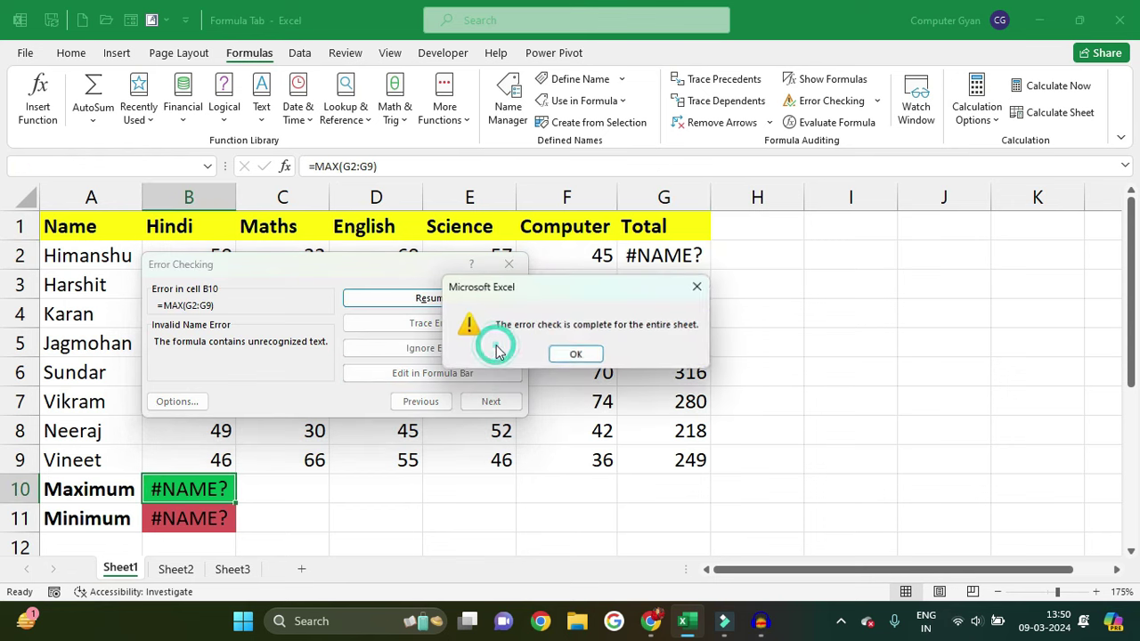
click(577, 356)
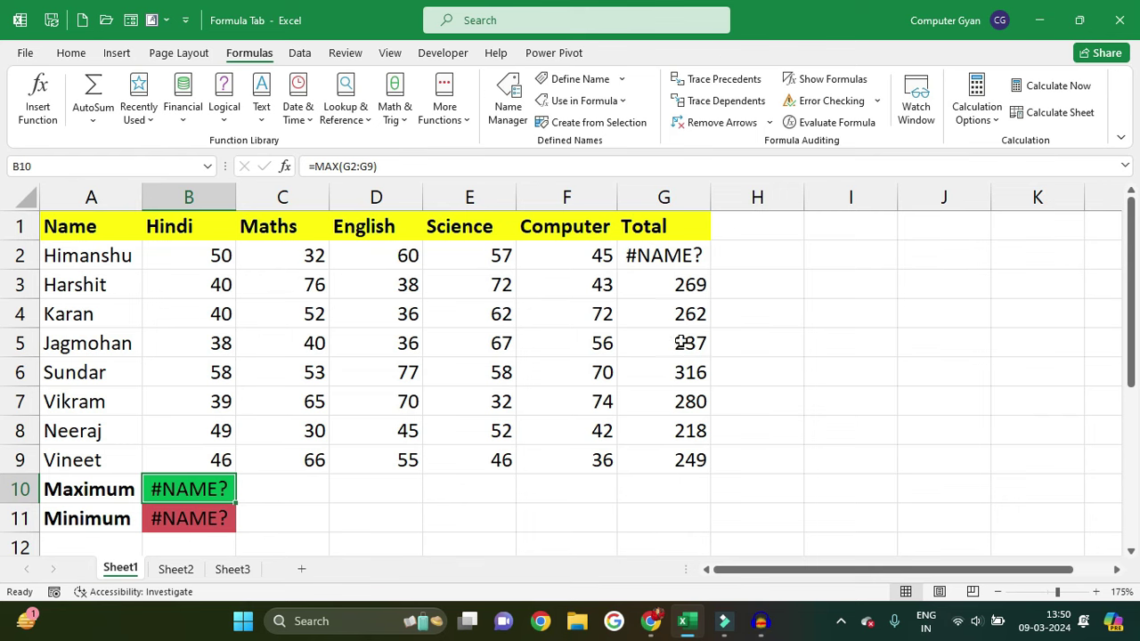
Evaluate G2's =SM(B2:F2) formula step by step in Evaluate Formula.
click(666, 257)
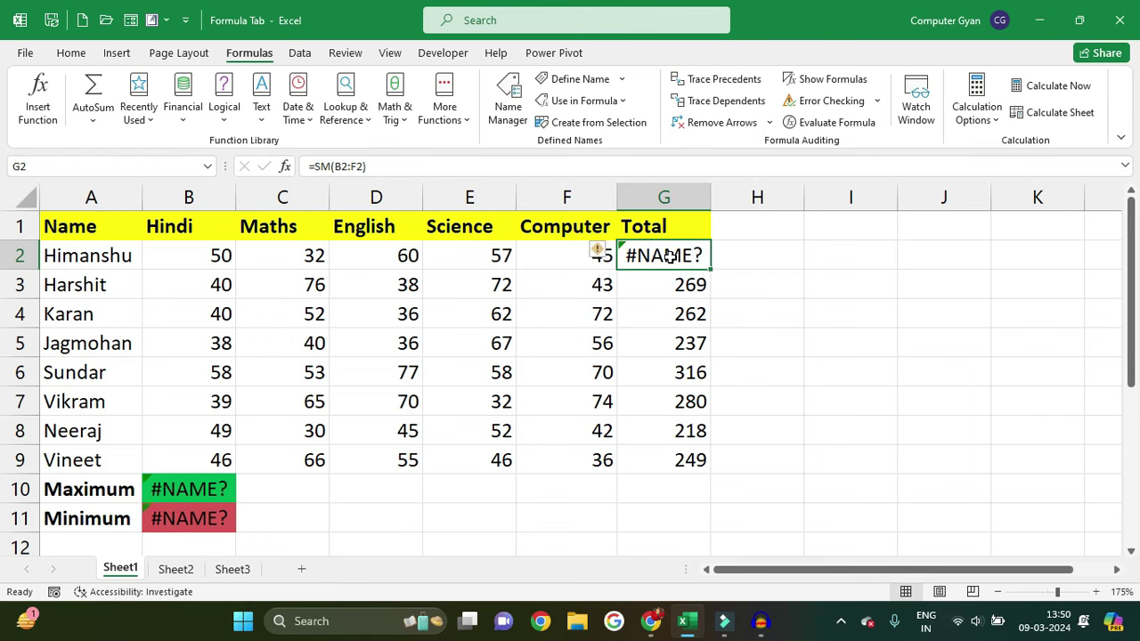
click(835, 123)
drag(860, 79, 318, 76)
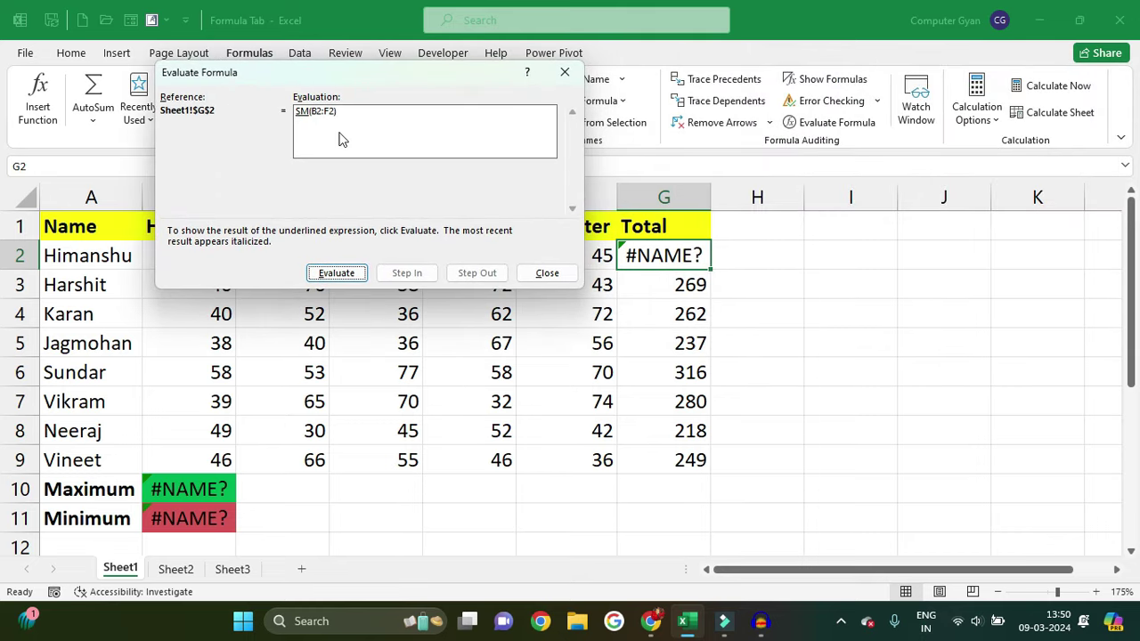
click(349, 274)
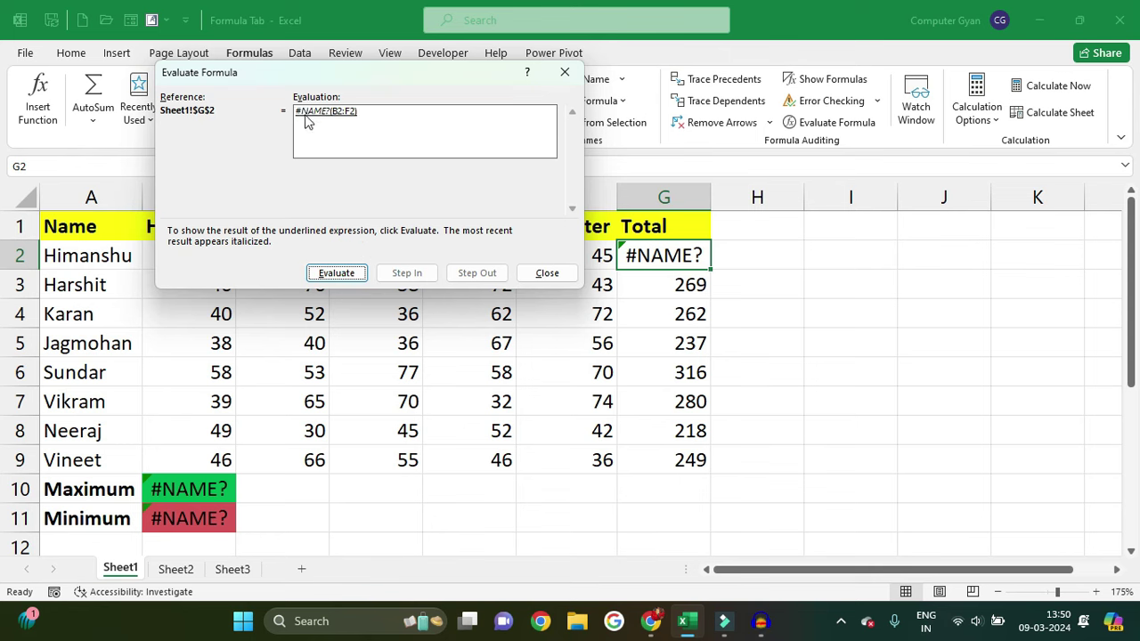
click(337, 270)
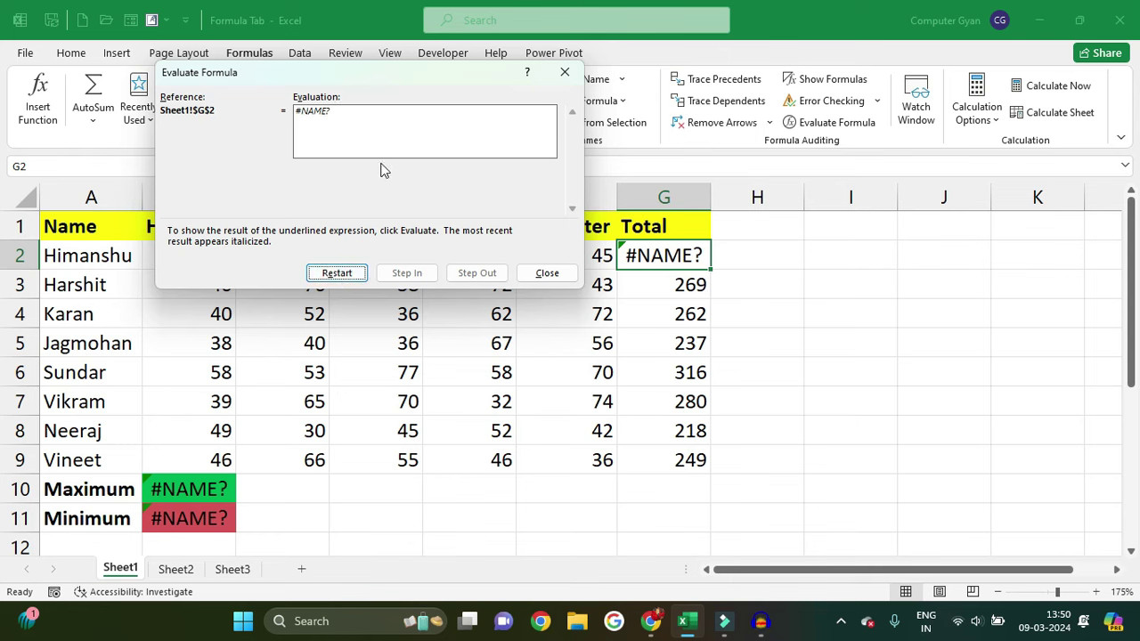
Fill G3's SUM formula up into G2 so it shows 244 again.
click(547, 273)
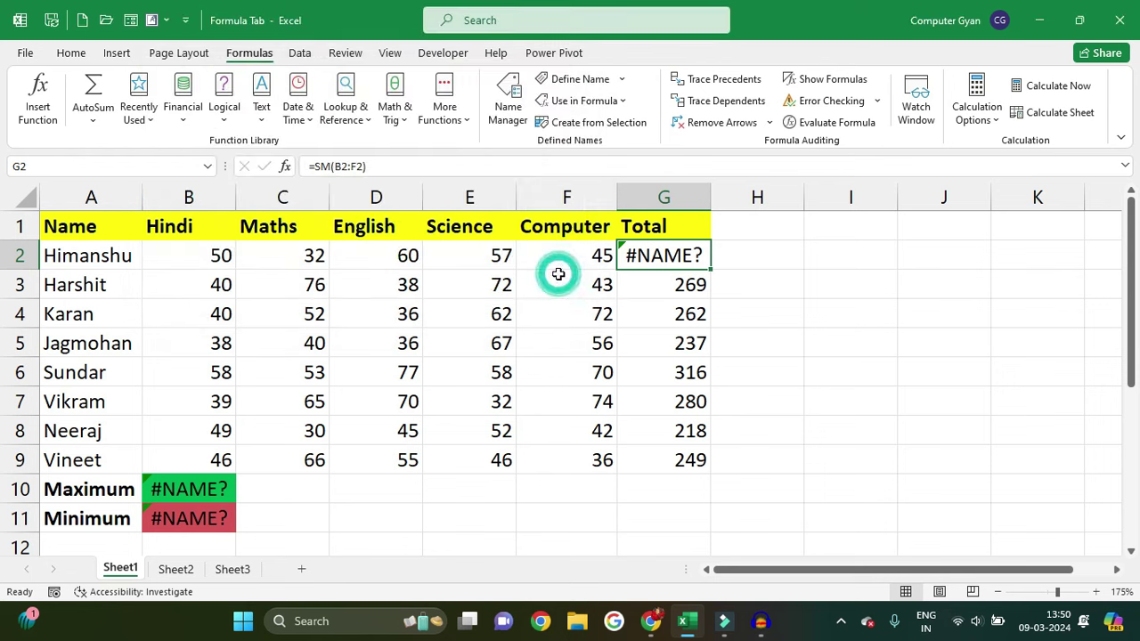
click(677, 285)
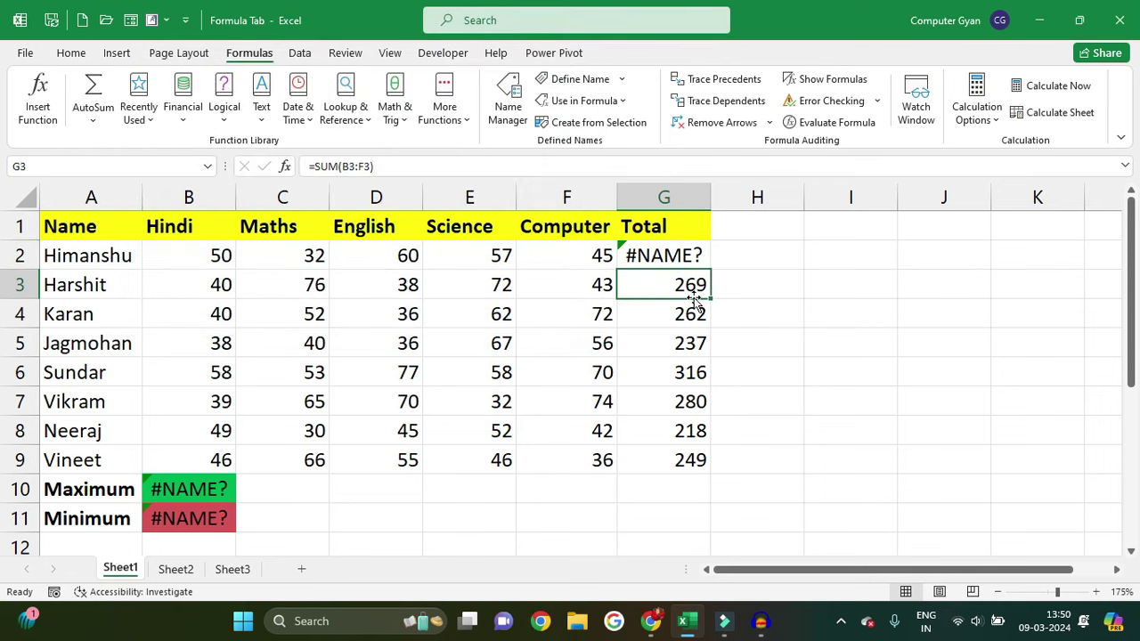
drag(712, 280, 707, 254)
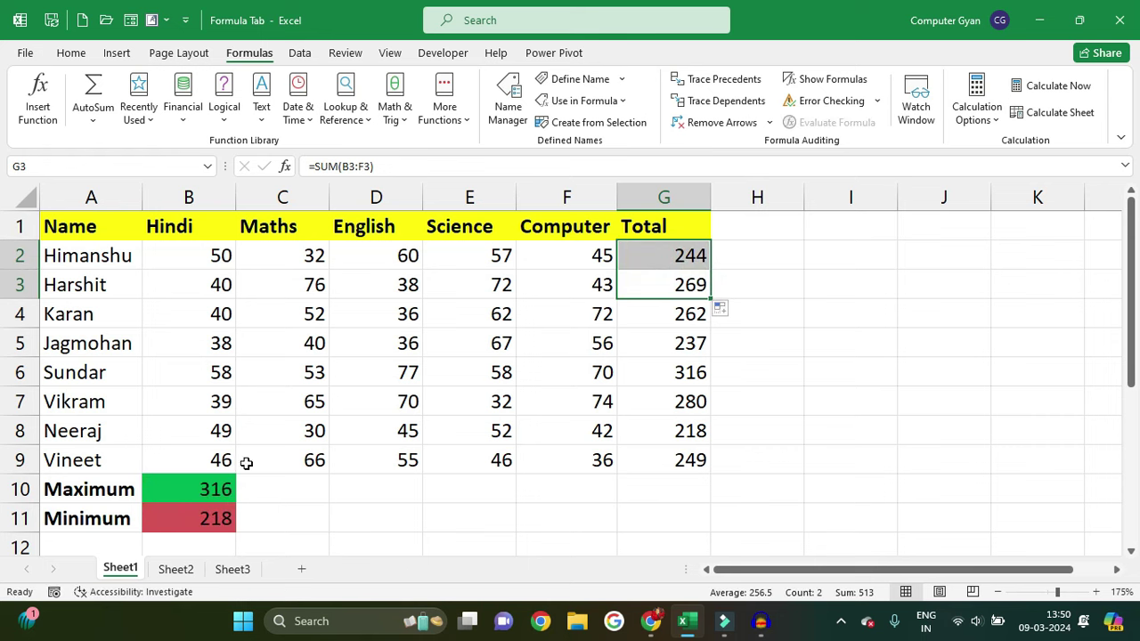
Move from Sheet1's totals to Sheet2 and scroll through the candidates' fees table.
click(704, 287)
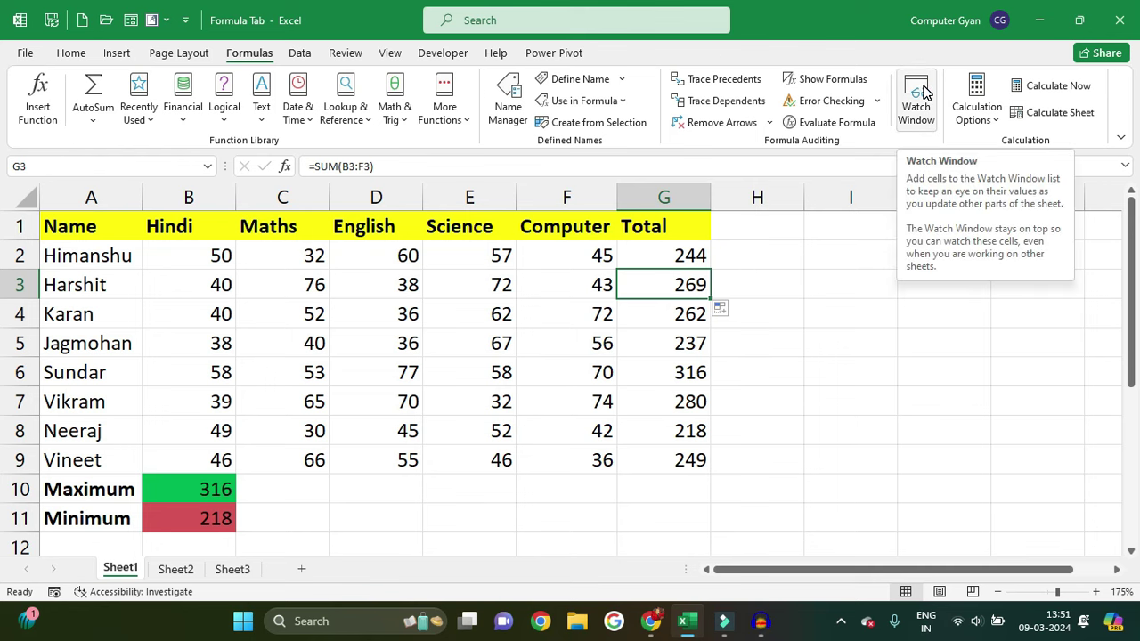
click(808, 272)
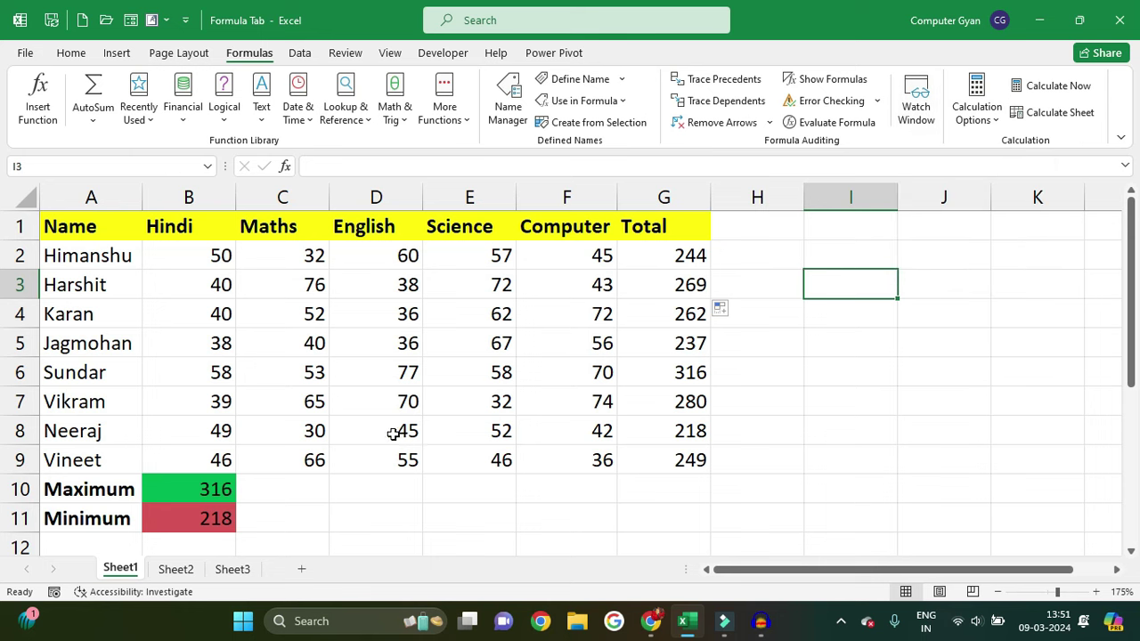
click(176, 574)
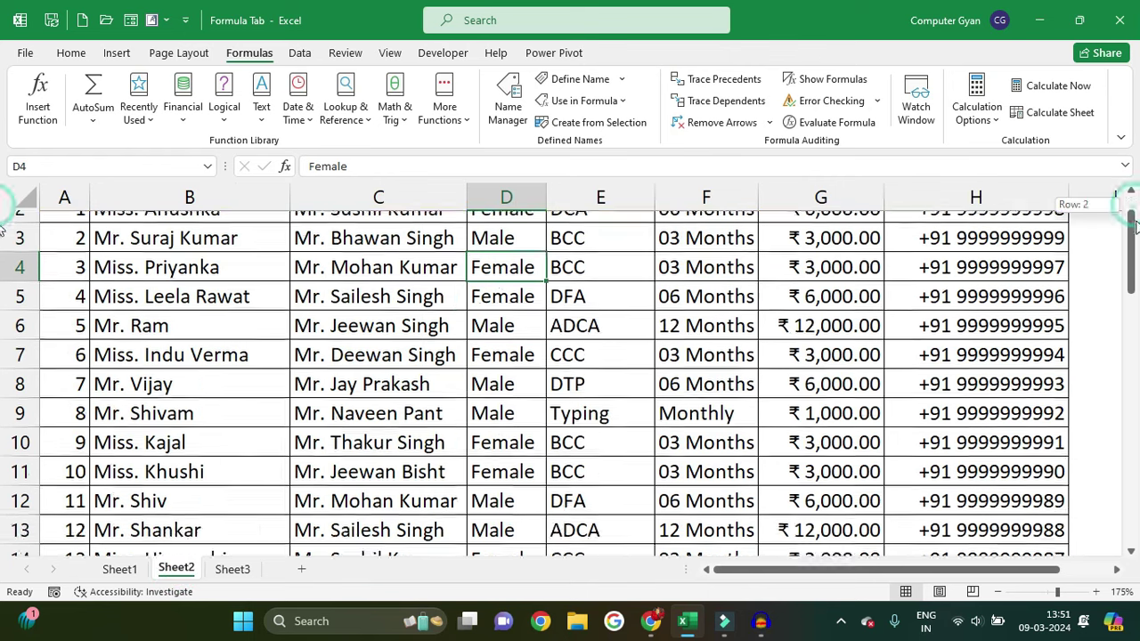
drag(1134, 211, 1131, 312)
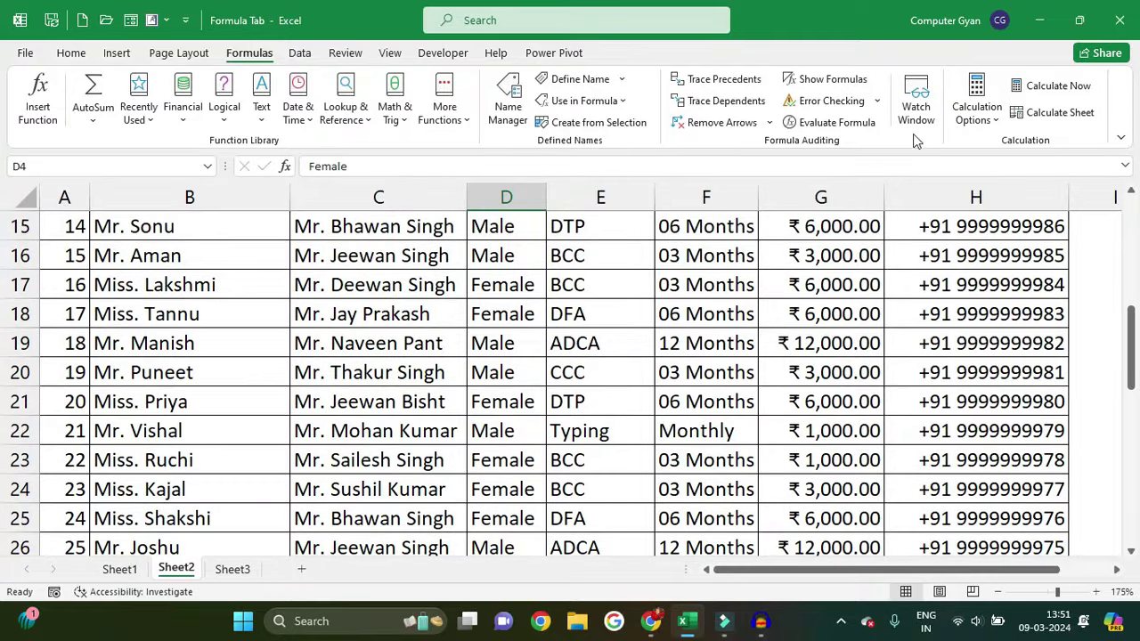
scroll(3, 357, down, 2)
scroll(3, 409, down, 3)
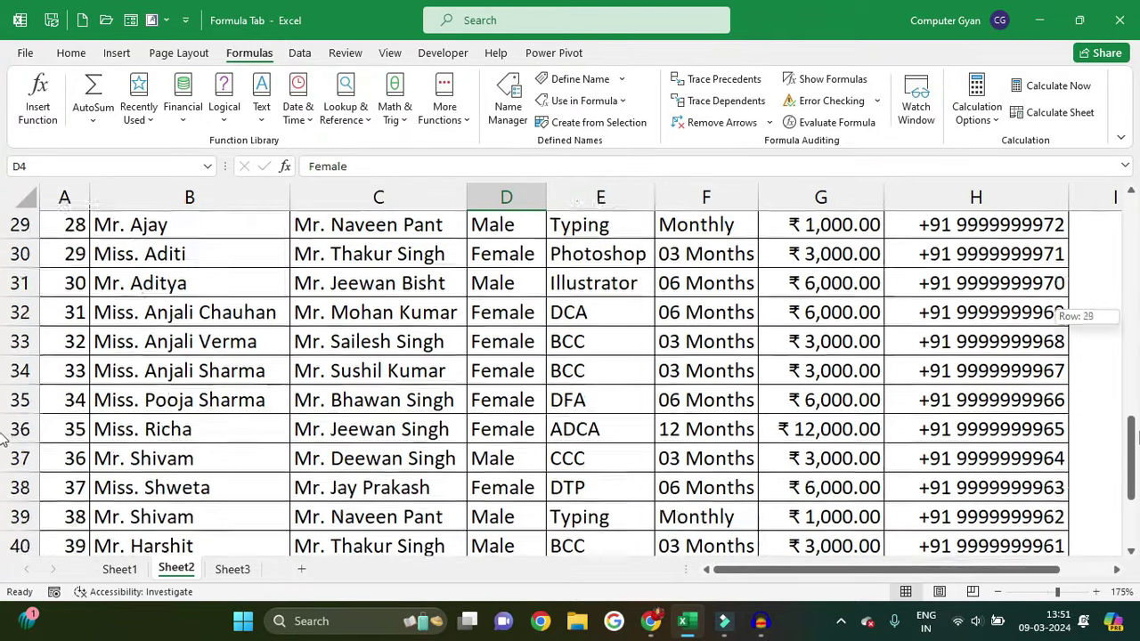
scroll(2, 463, down, 2)
scroll(3, 476, down, 1)
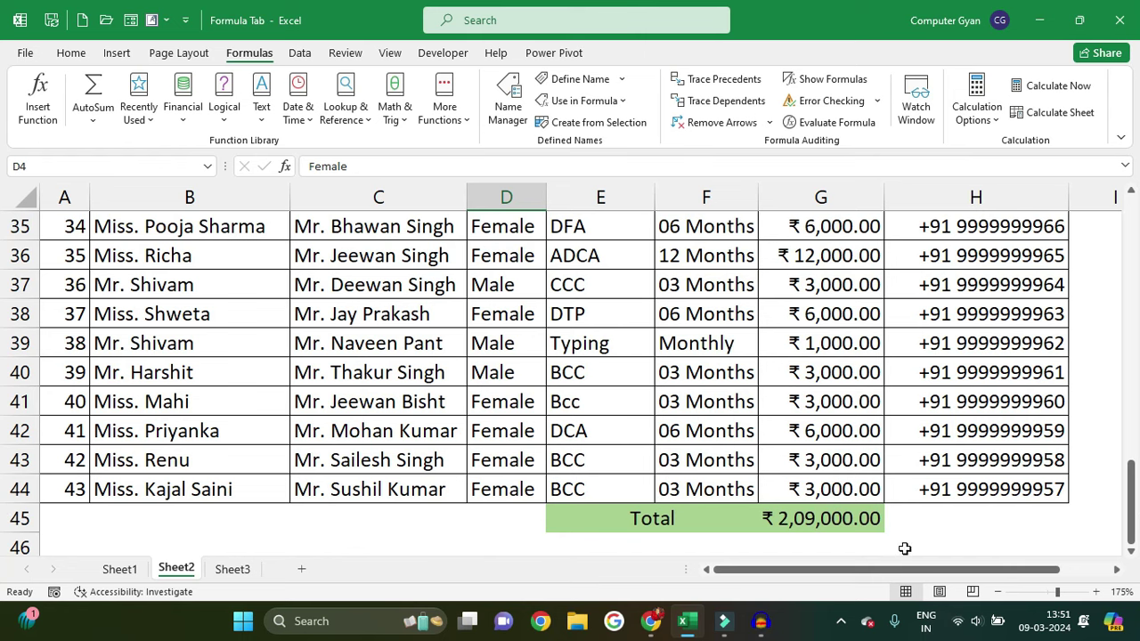
scroll(797, 399, up, 10)
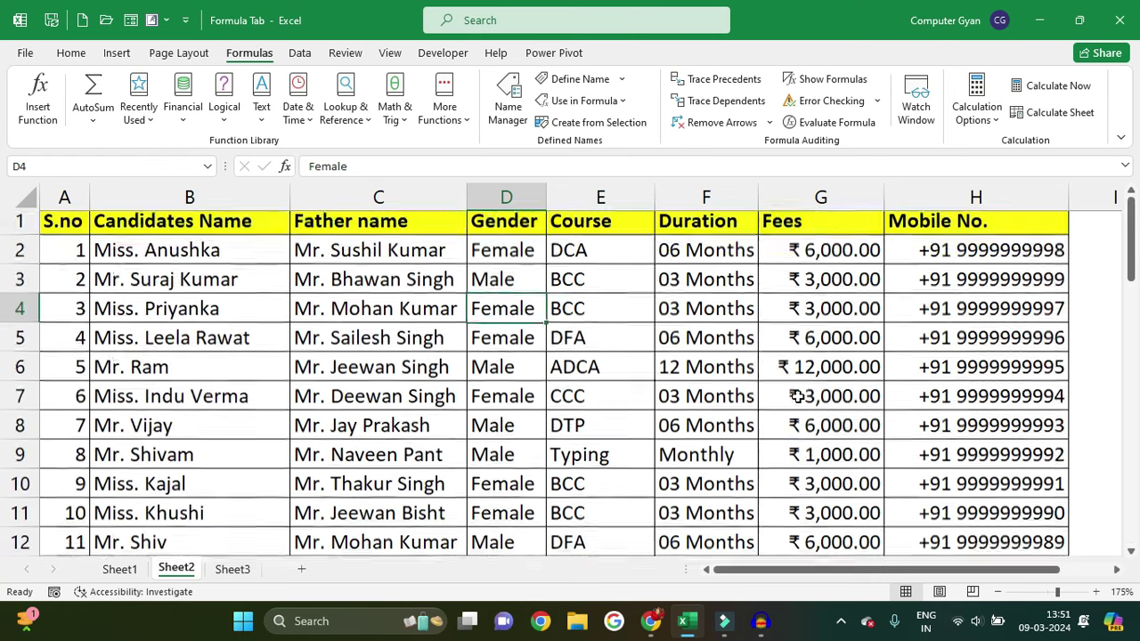
Change the first fee in G2 to 12000 and confirm the Fees total reaches ₹2,15,000.
click(820, 262)
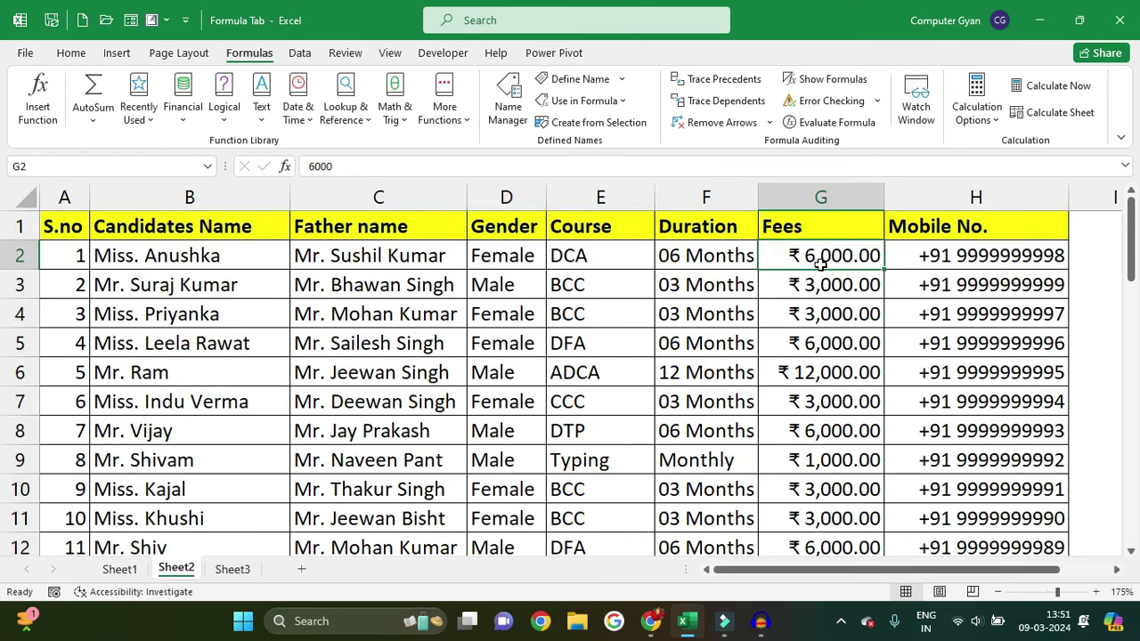
text(12000)
key(Return)
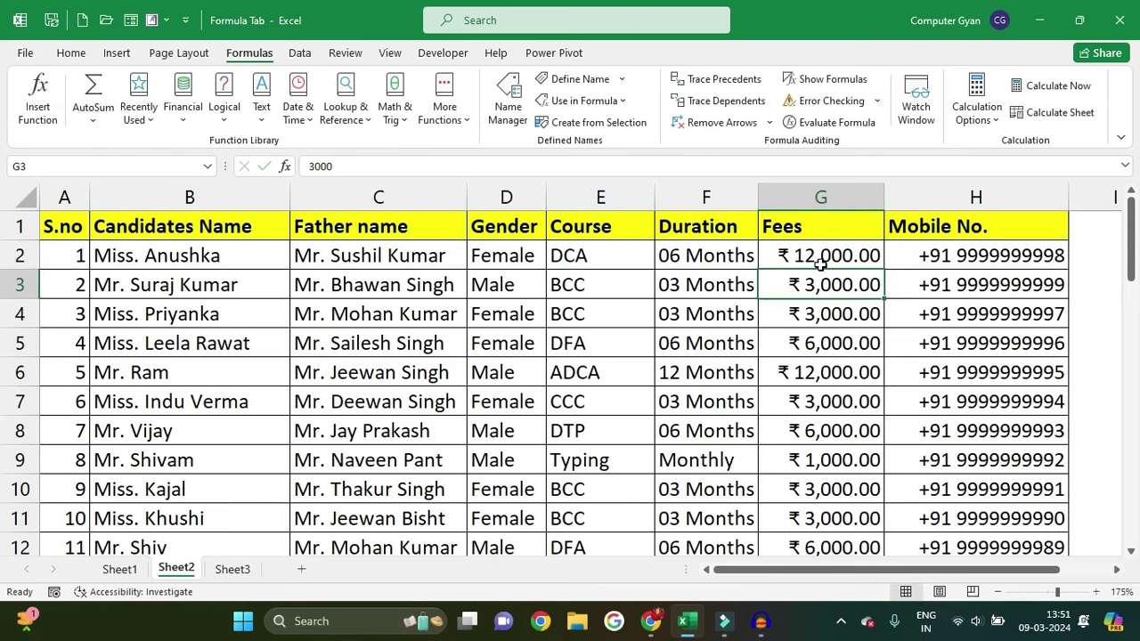
scroll(836, 333, down, 6)
scroll(836, 332, down, 6)
scroll(830, 333, down, 7)
scroll(830, 333, up, 7)
scroll(831, 332, up, 13)
drag(1137, 261, 1134, 398)
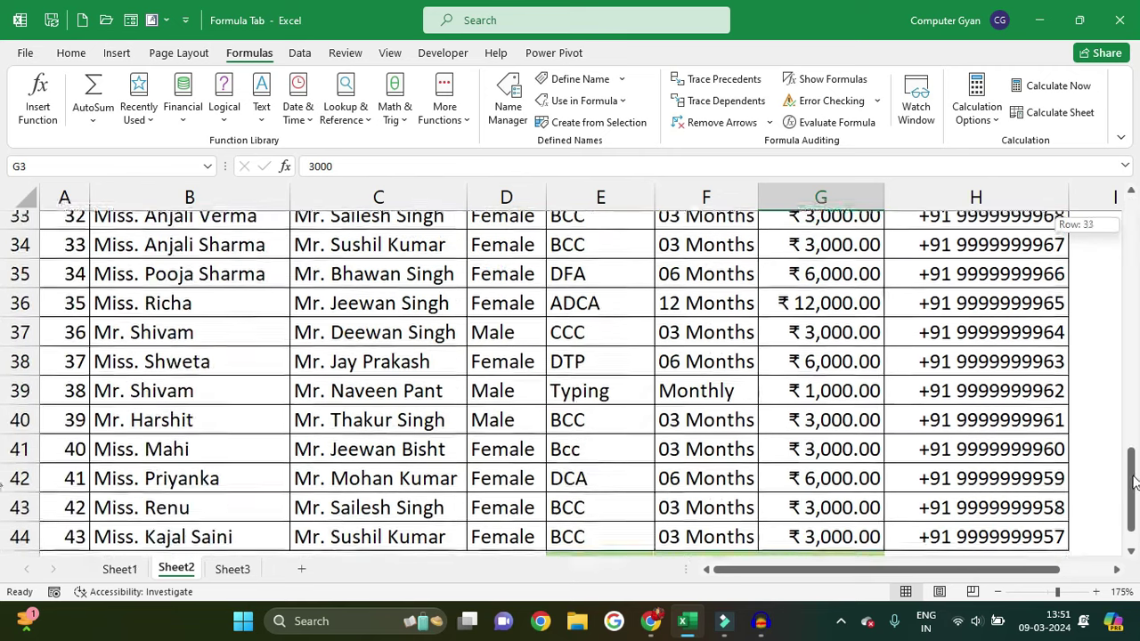
drag(1134, 399, 1133, 485)
Open the Watch Window, move it aside, and add a watch on the G45 Fees total.
click(916, 105)
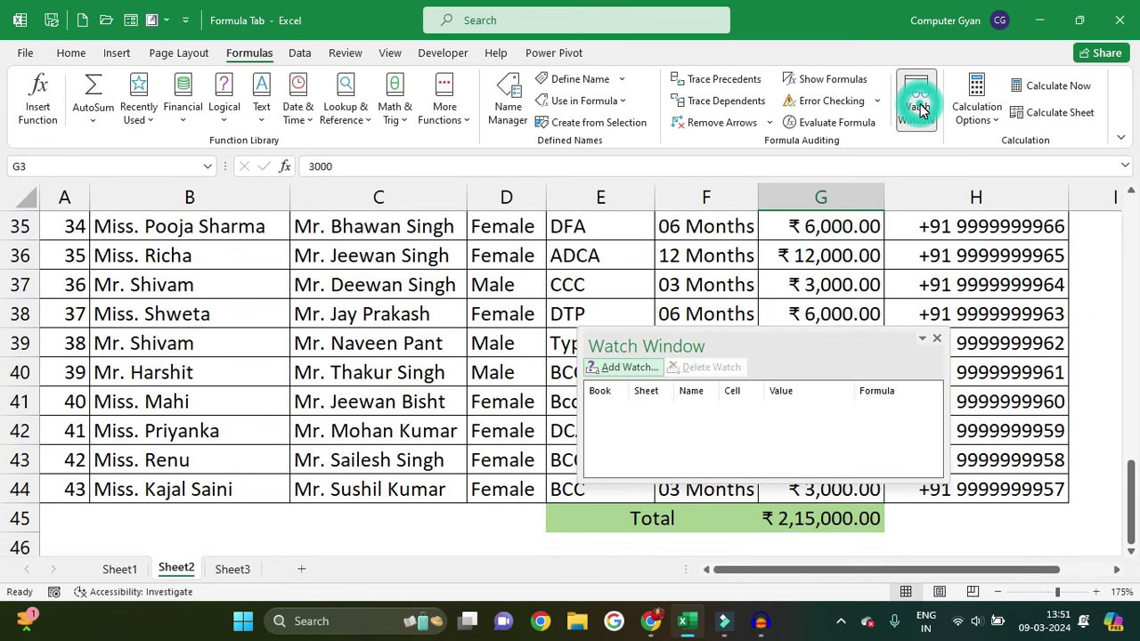
mouse_move(784, 352)
mouse_down()
mouse_move(418, 214)
mouse_move(206, 207)
mouse_up()
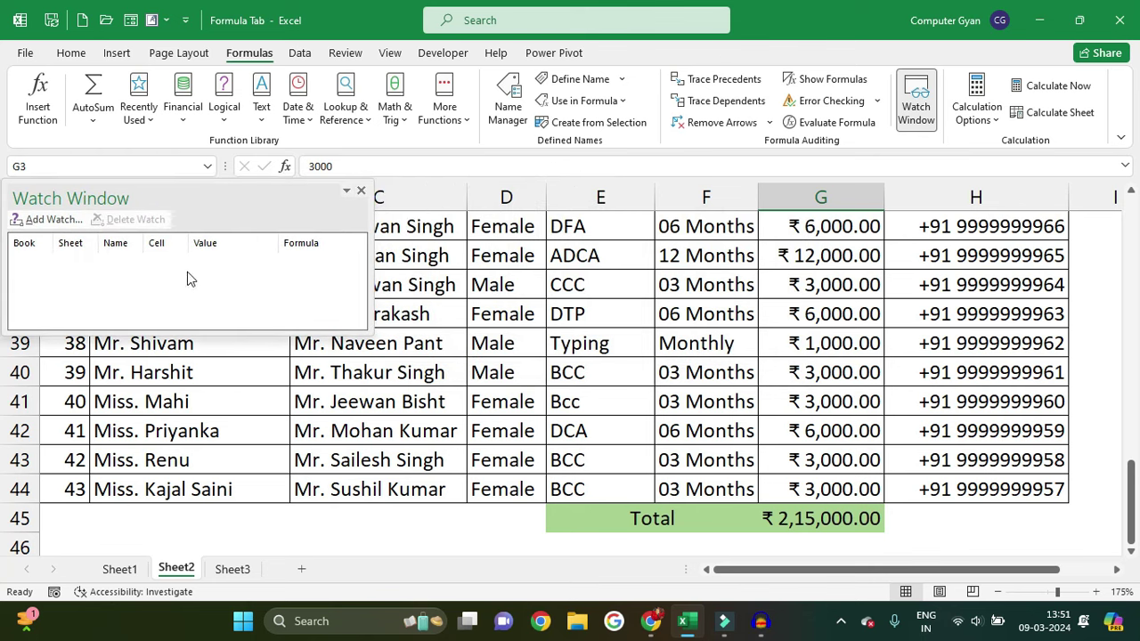
click(49, 220)
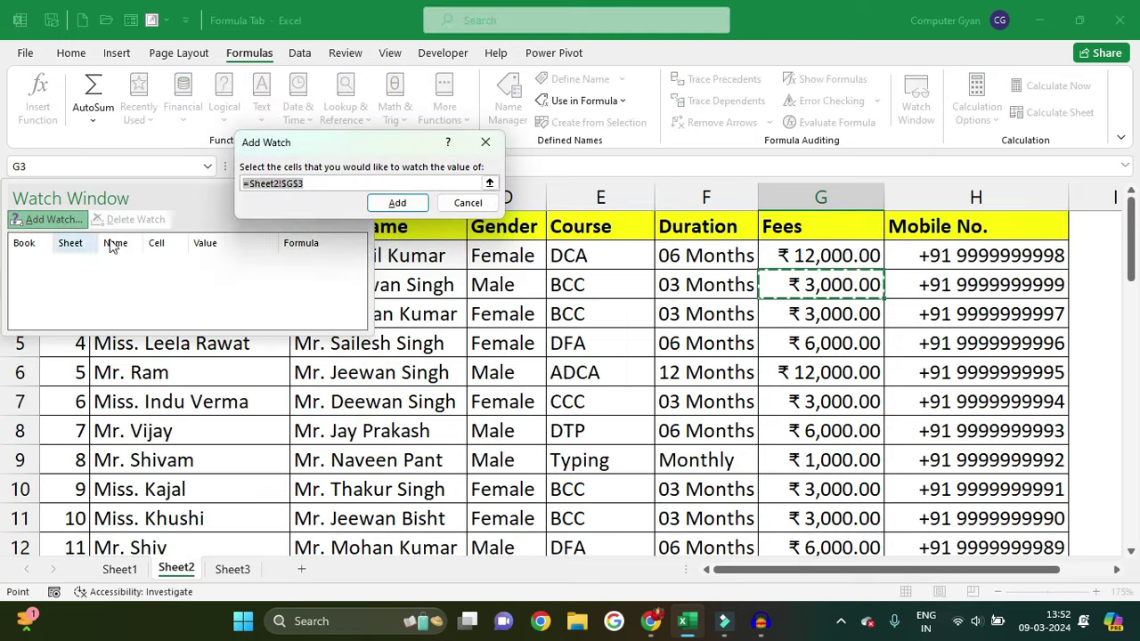
scroll(757, 312, down, 13)
scroll(775, 313, down, 7)
scroll(774, 321, up, 7)
click(800, 343)
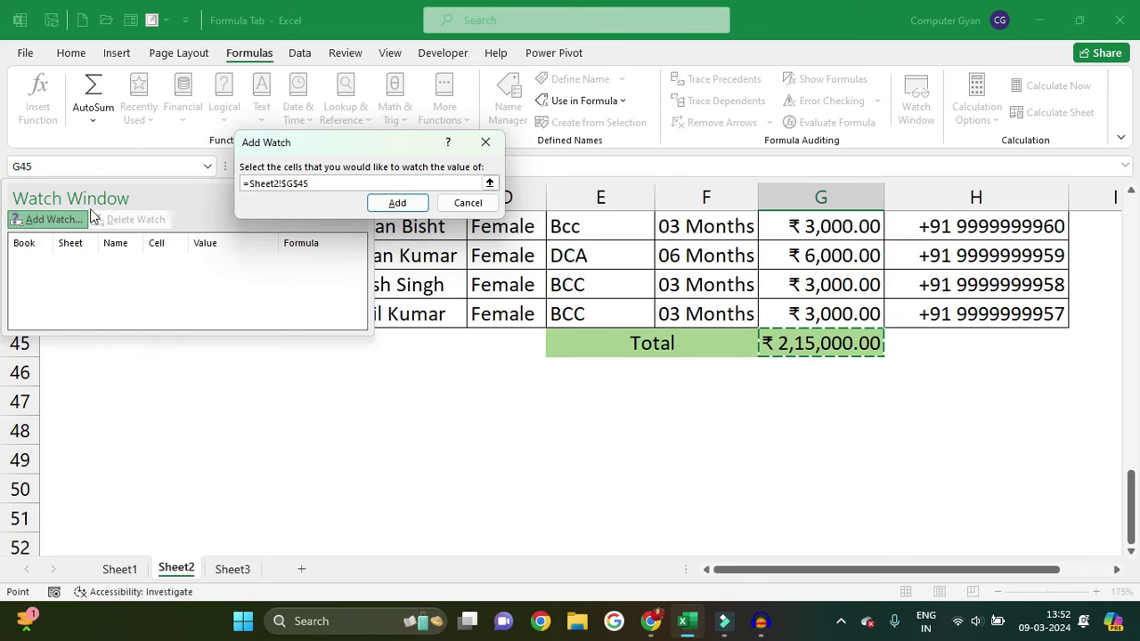
click(396, 204)
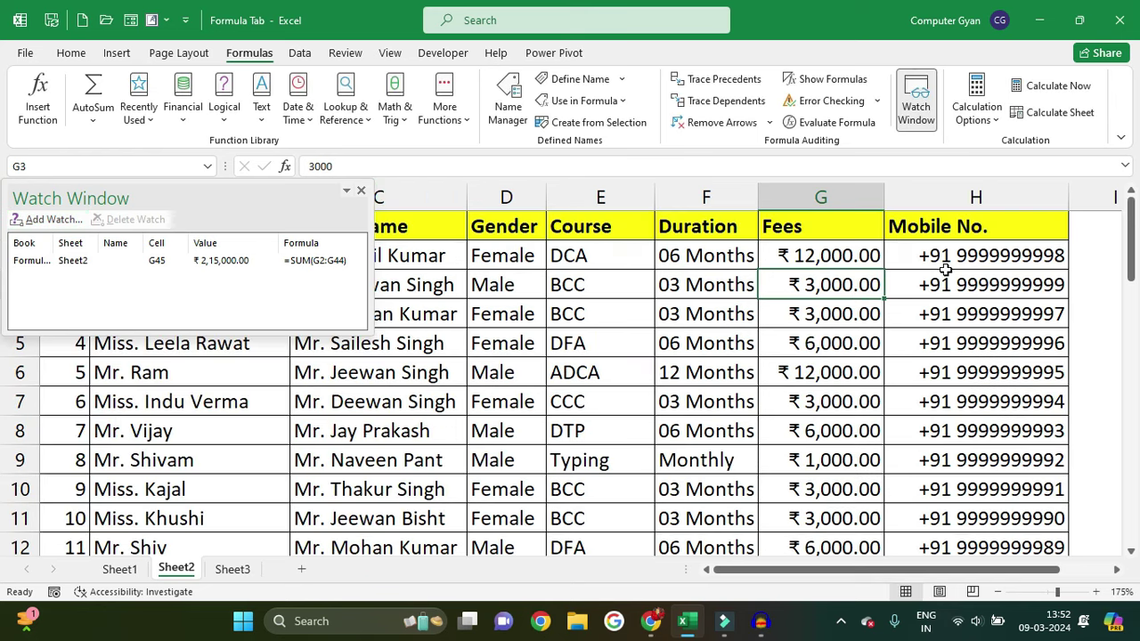
Enter fees of 9,000 in G2 and 4,000 in G3.
click(821, 259)
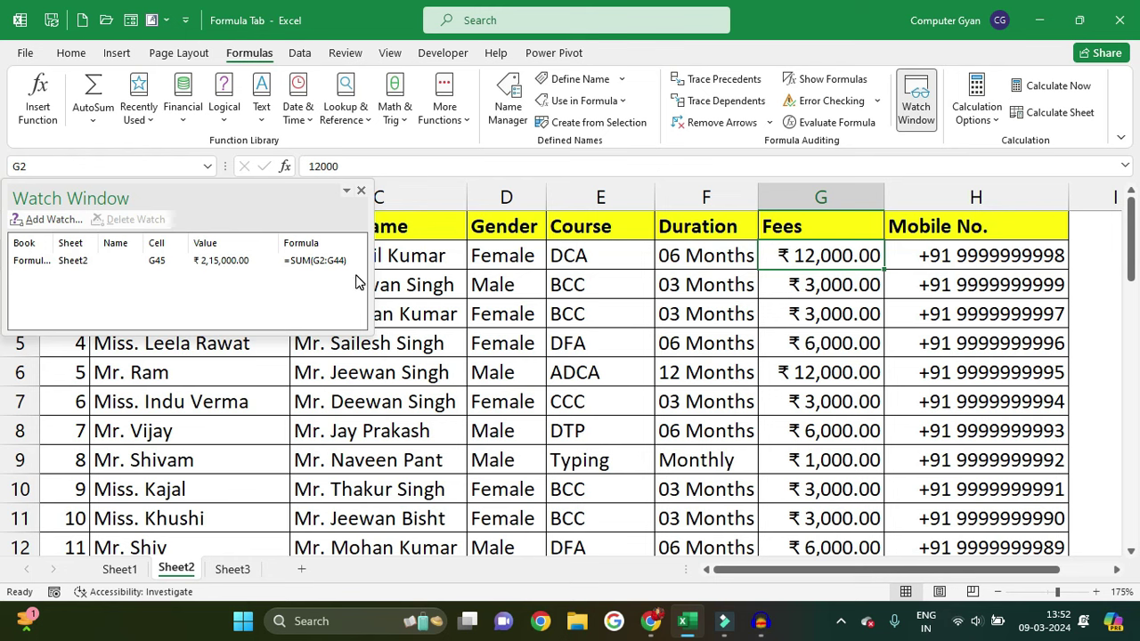
text(9,000)
key(Return)
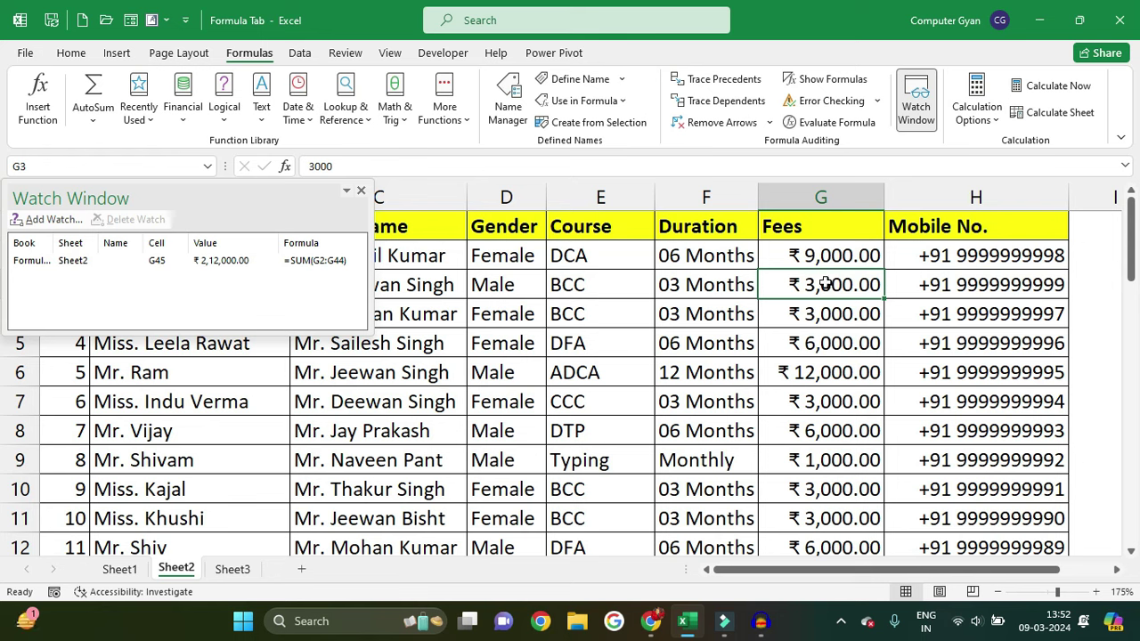
text(4,000)
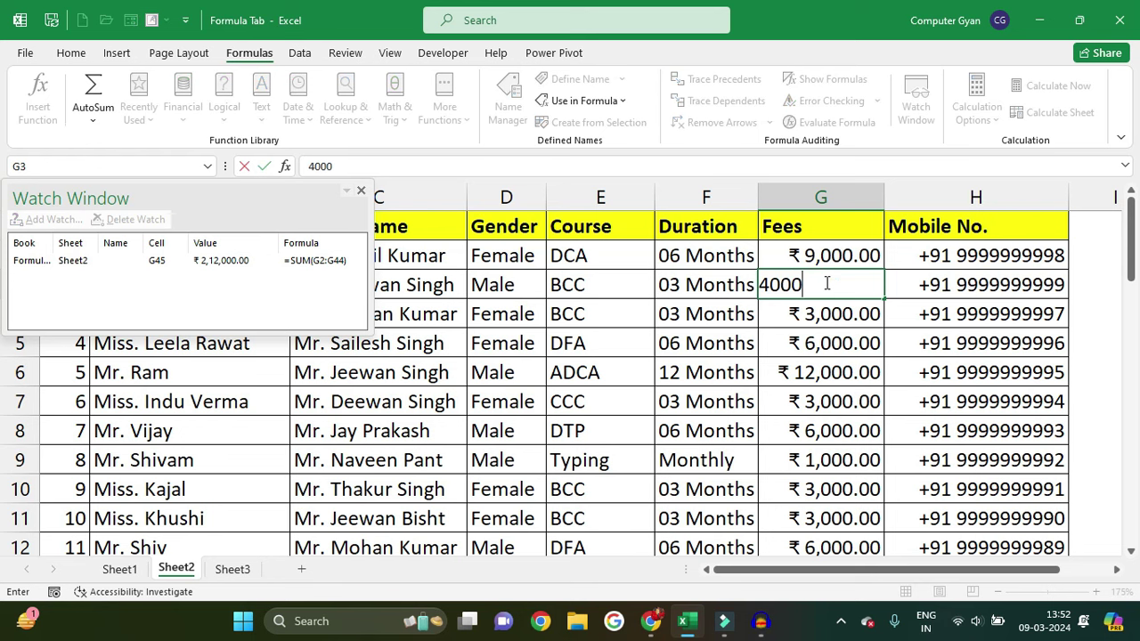
key(Return)
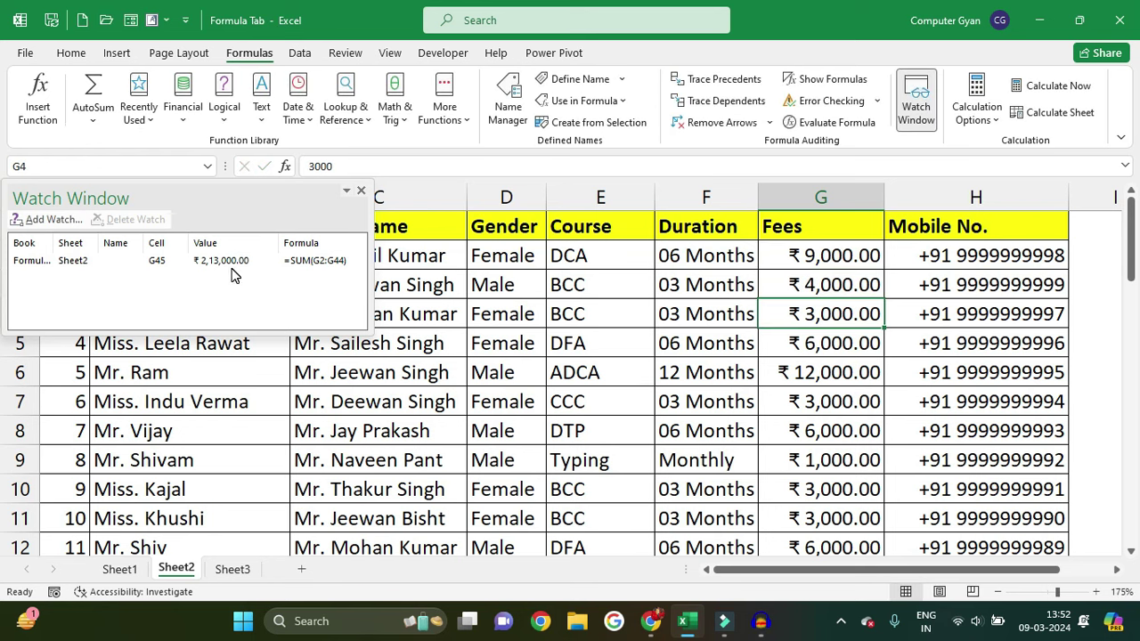
Widen the Watch Window, dock it above the grid, and shrink its height.
drag(368, 331, 513, 308)
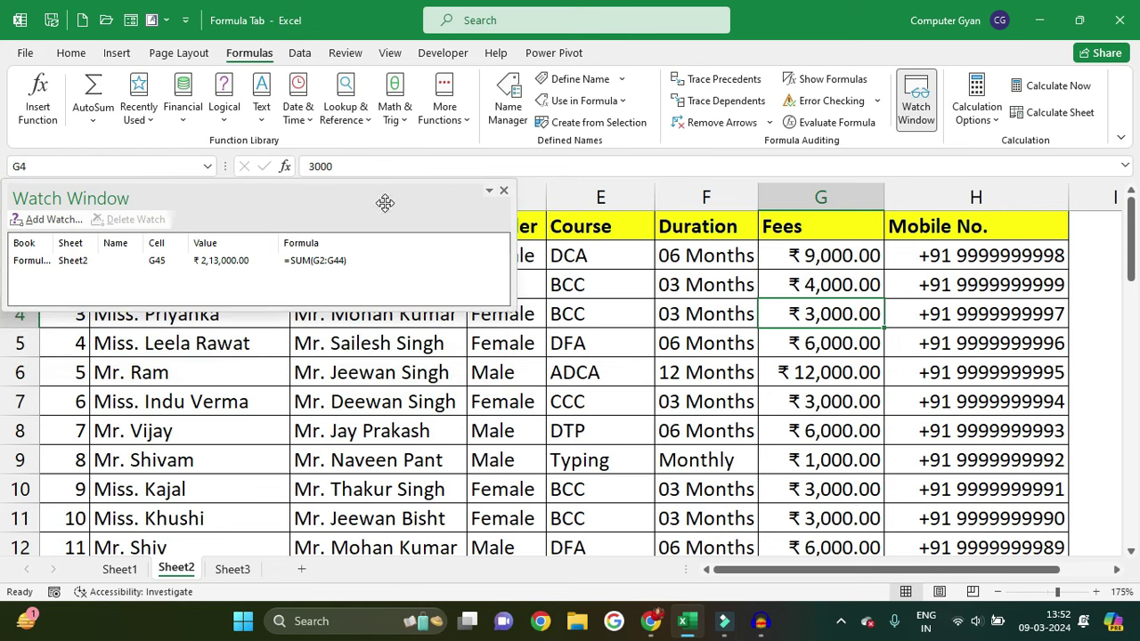
mouse_move(384, 203)
mouse_down()
mouse_move(436, 248)
mouse_move(350, 181)
mouse_move(360, 133)
mouse_up()
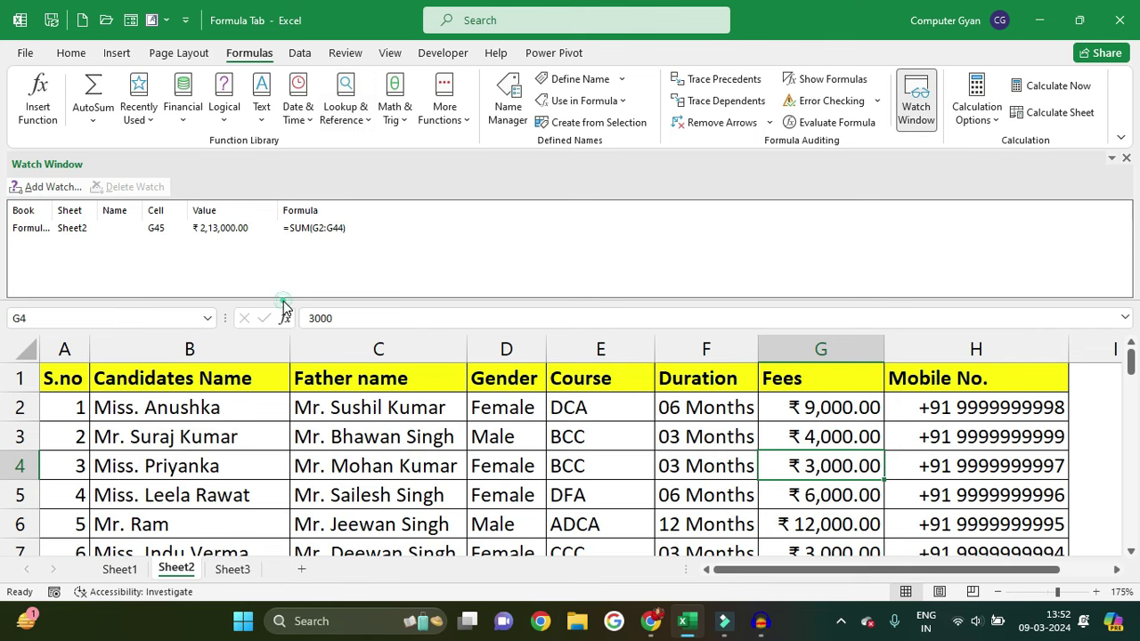
drag(283, 305, 284, 250)
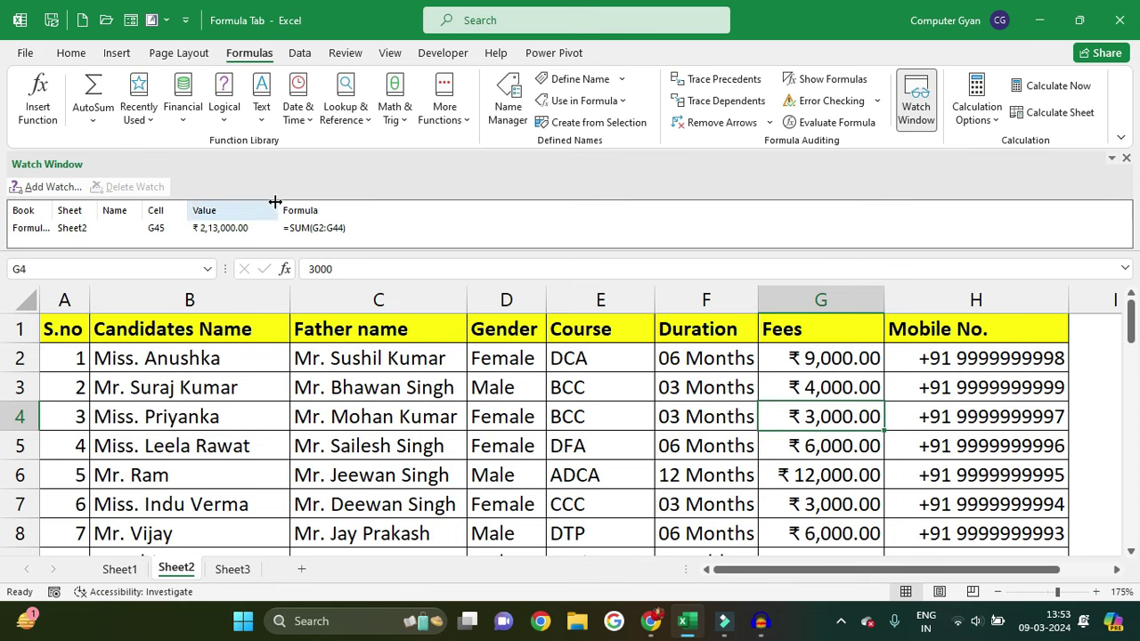
On Sheet1, close the Watch Window and clear the Total values in G2:G9, keeping Automatic calculation.
click(964, 129)
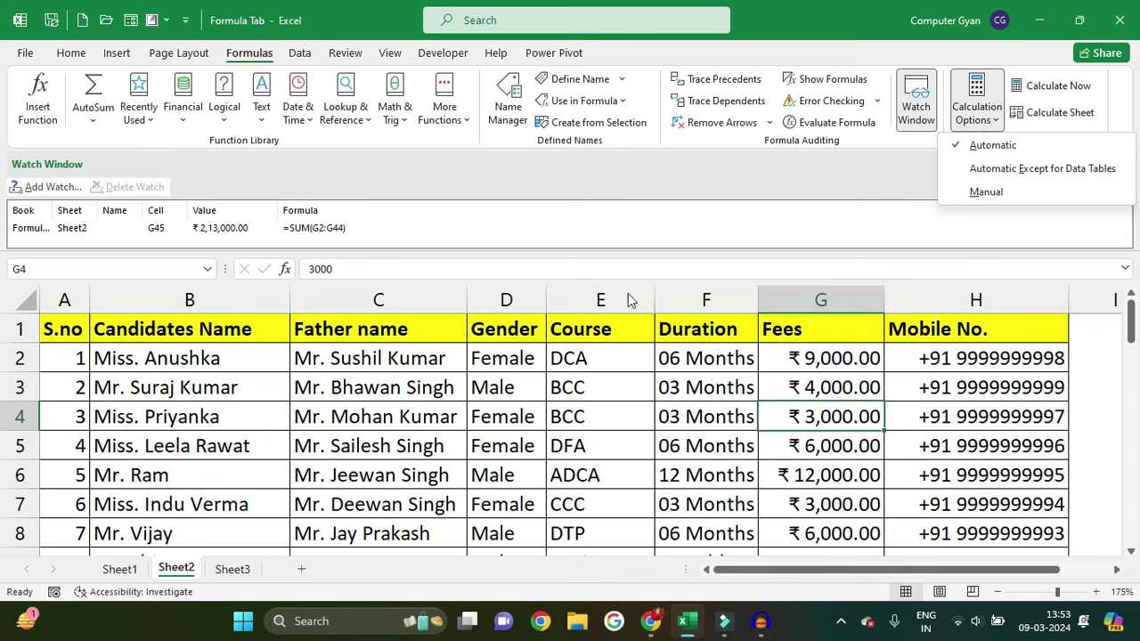
click(125, 574)
click(120, 570)
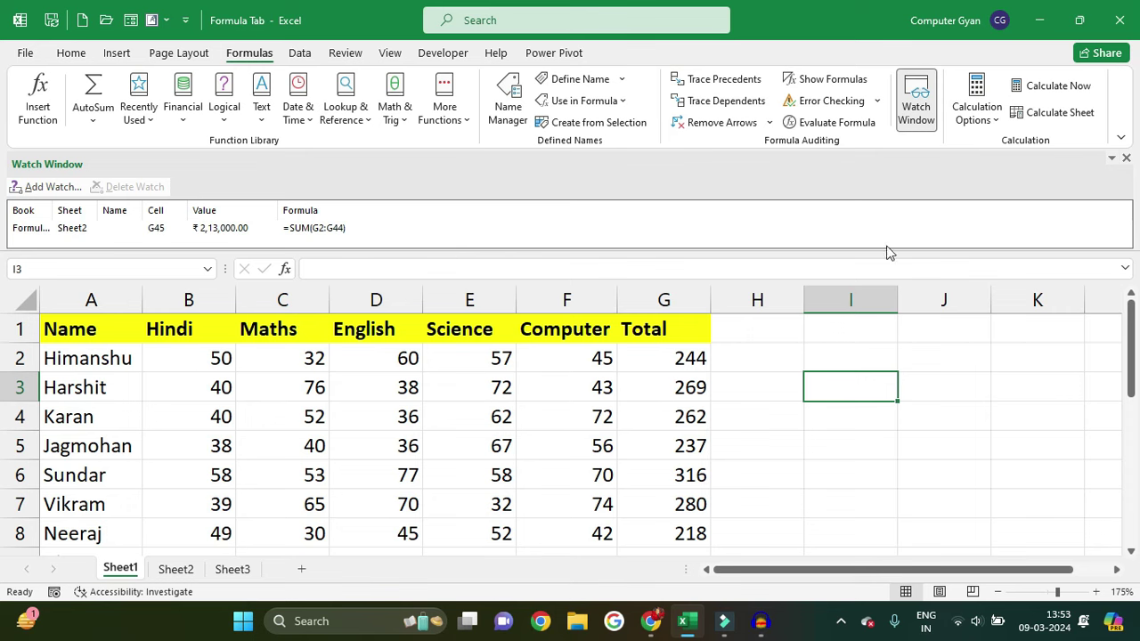
click(1126, 159)
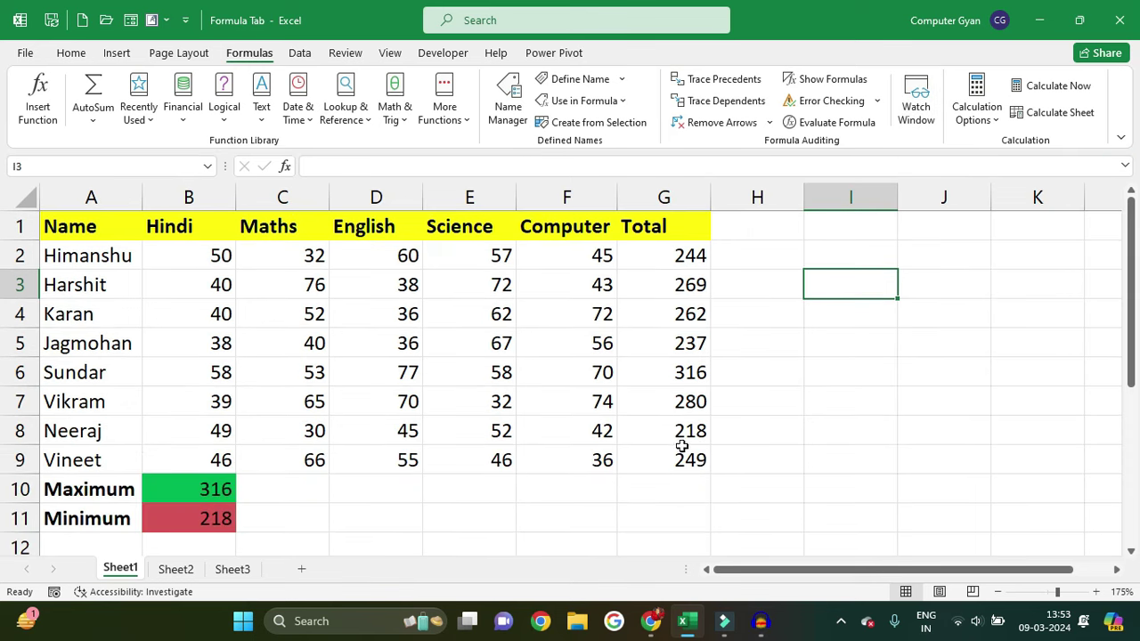
drag(682, 259, 683, 456)
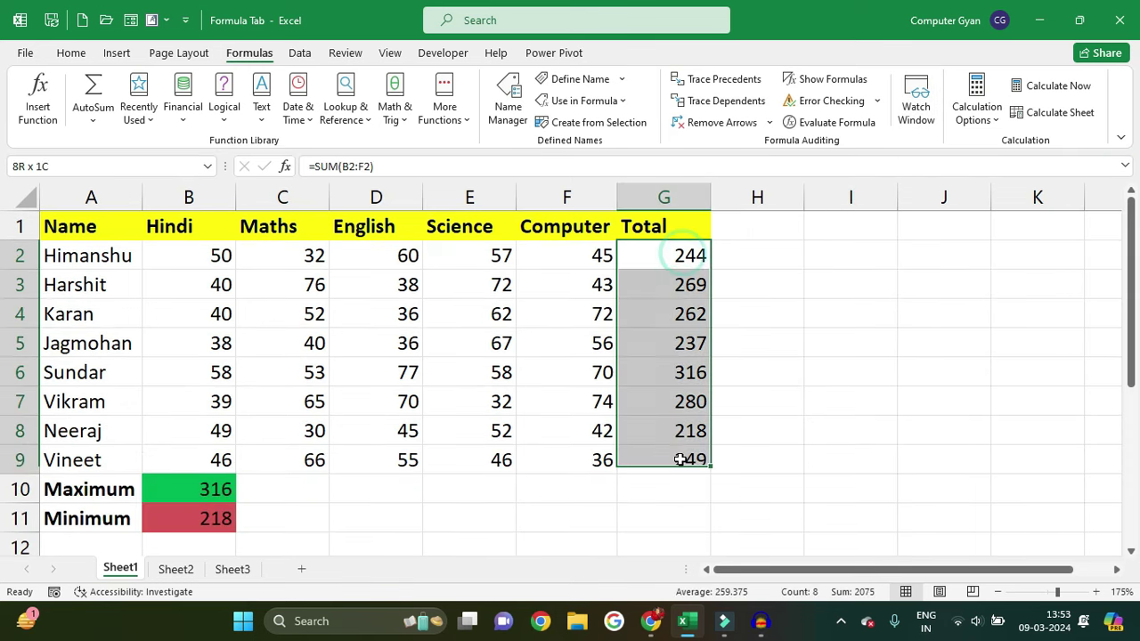
key(Delete)
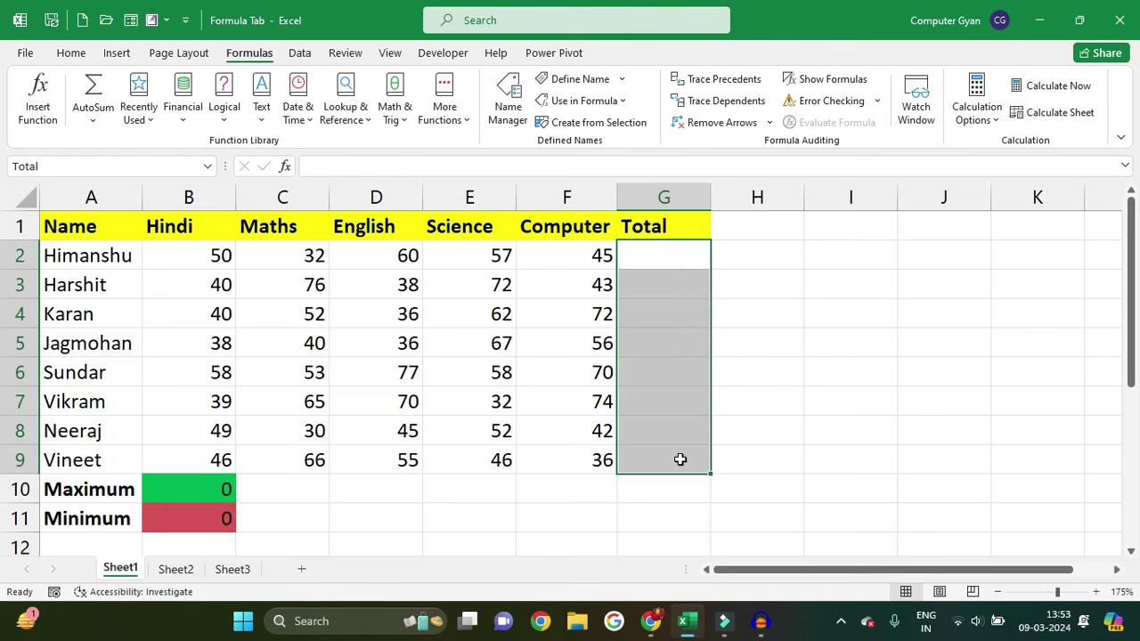
click(977, 102)
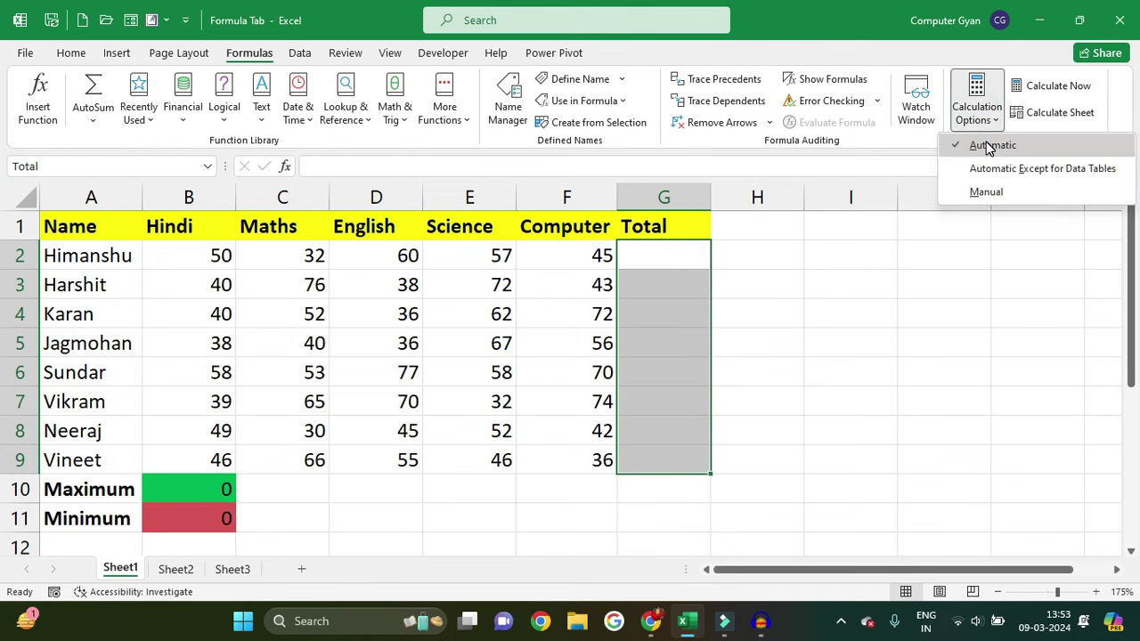
click(666, 245)
Enter =SUM(B2:F2) in G2 and fill it down to G9.
click(664, 250)
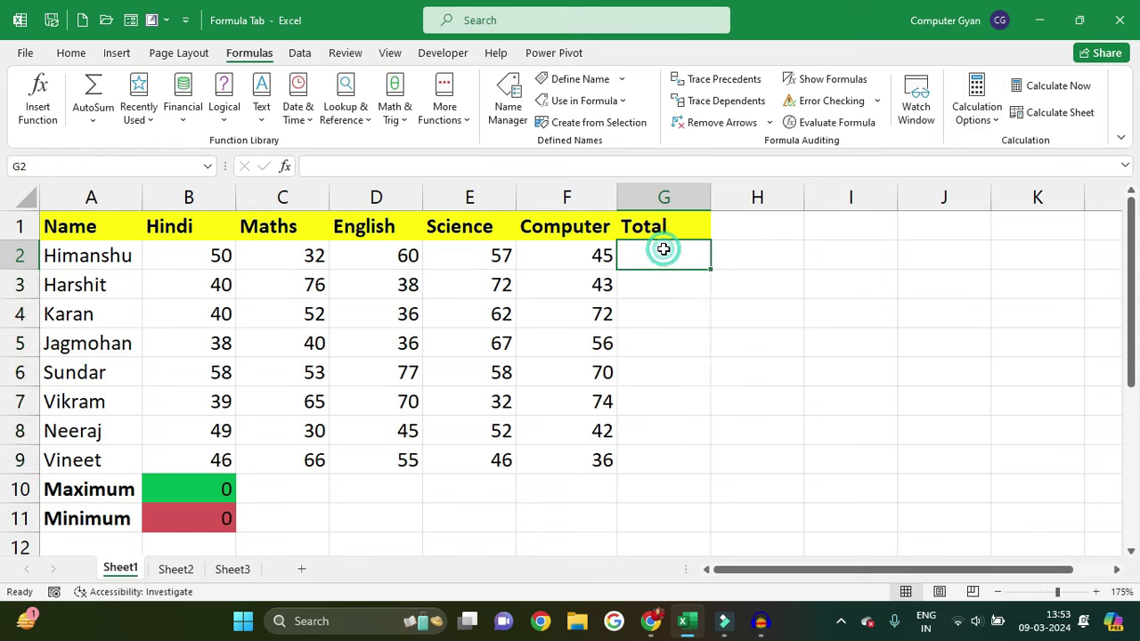
text(=sum)
key(Tab)
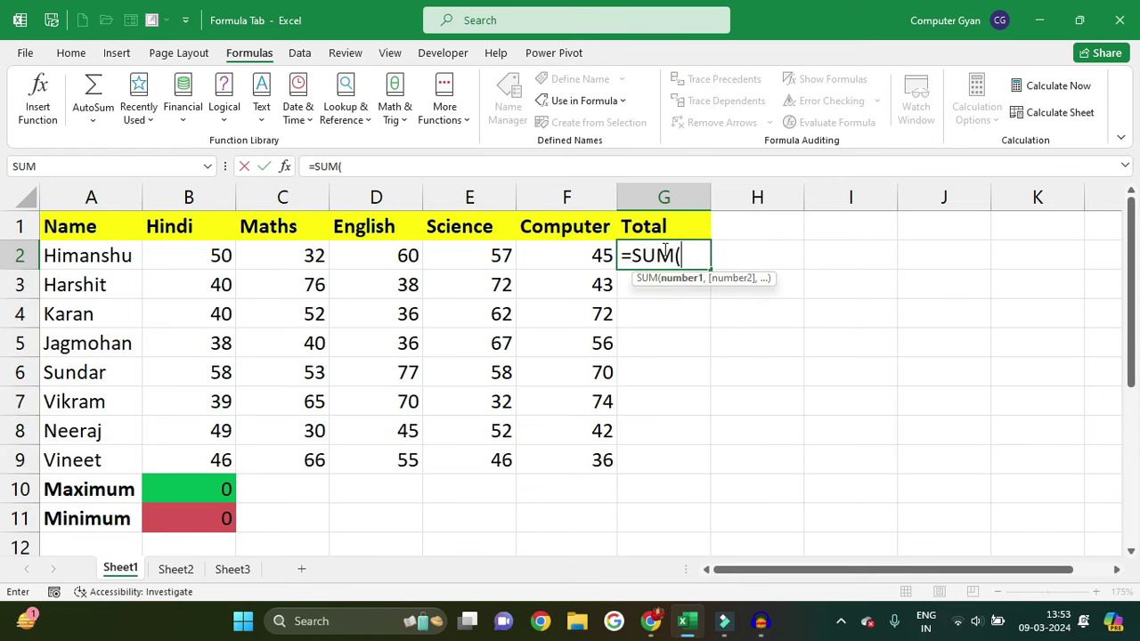
drag(204, 268, 580, 264)
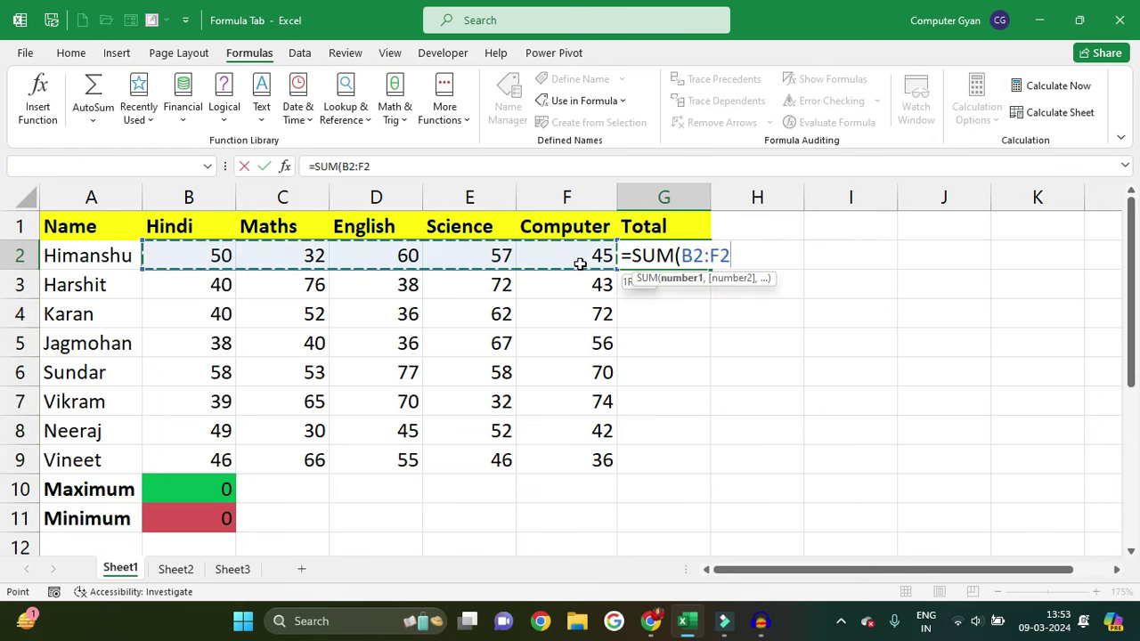
text())
key(Return)
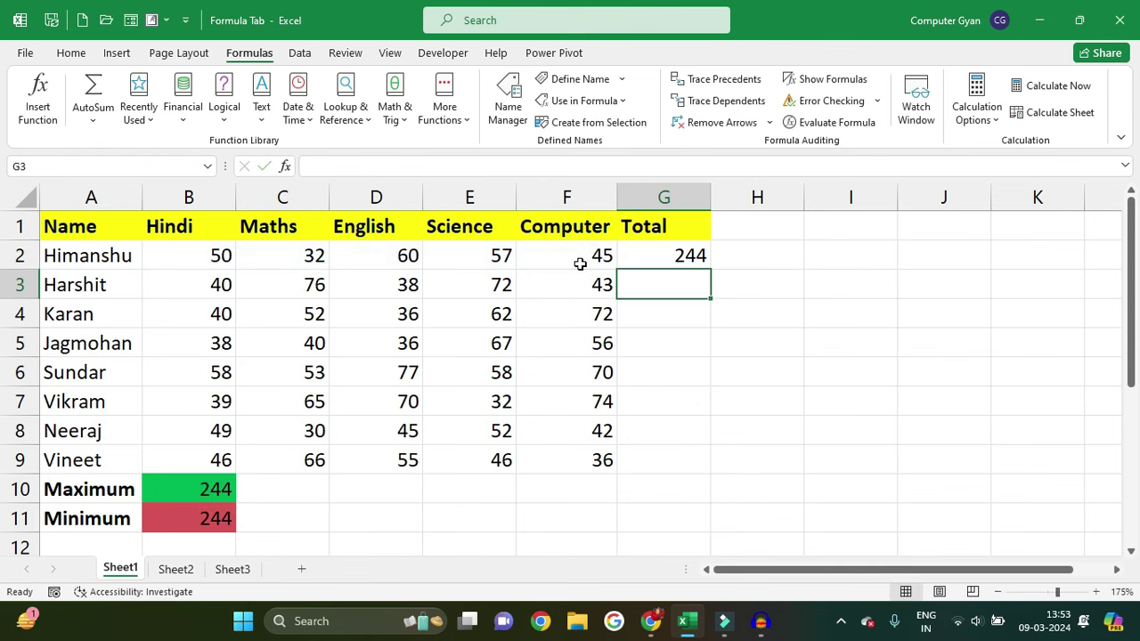
click(635, 256)
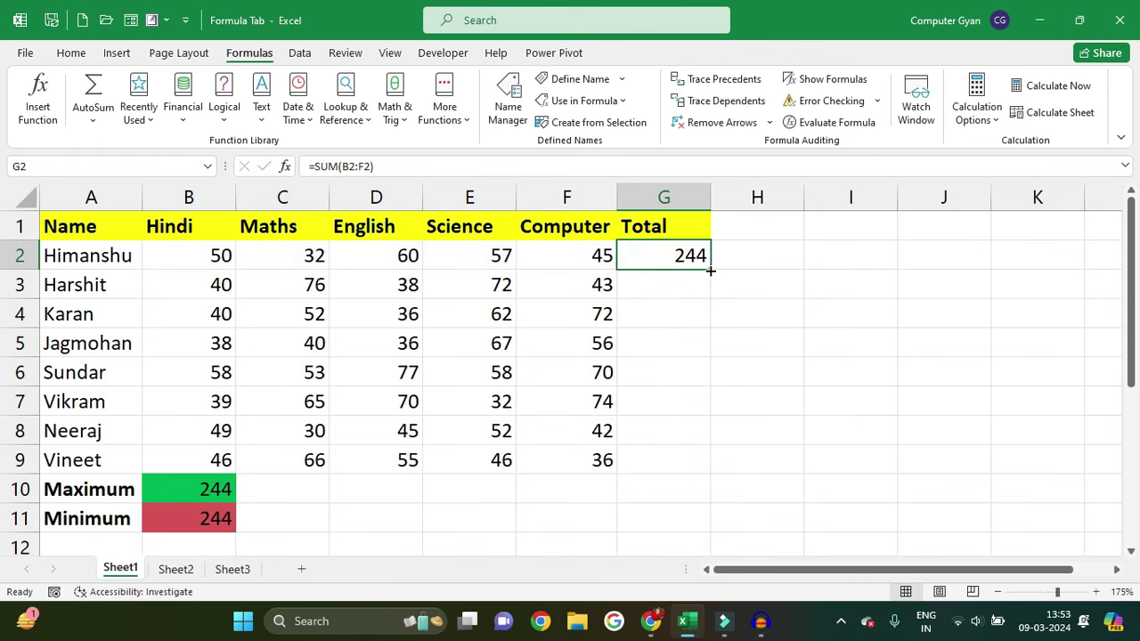
drag(710, 270, 710, 467)
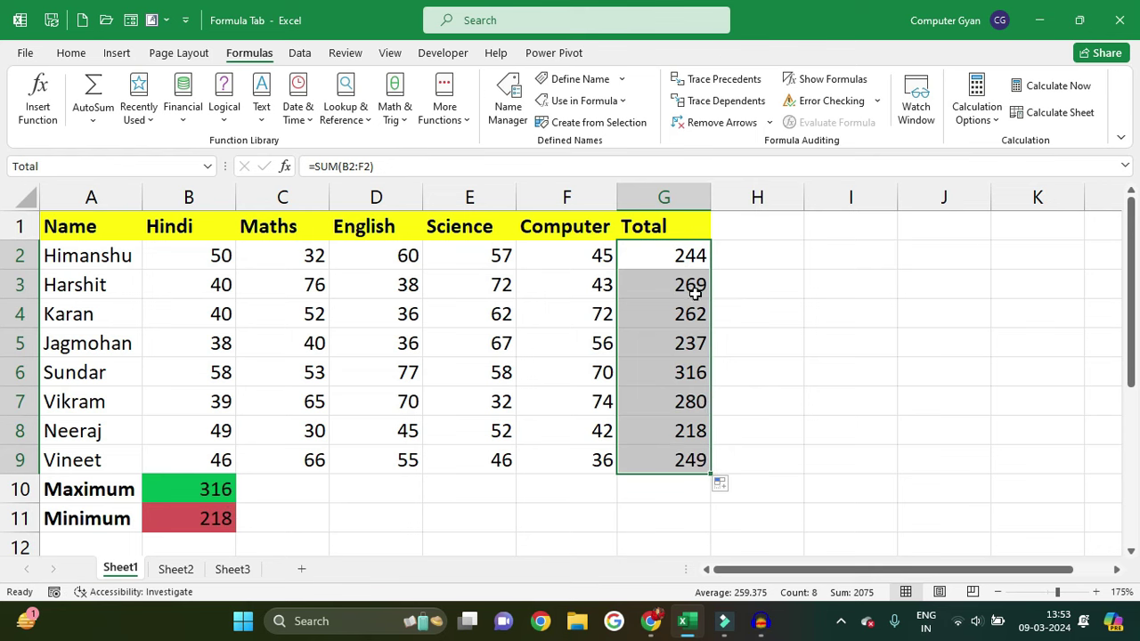
Undo the fill to empty G3:G9 and switch calculation to Manual.
click(996, 121)
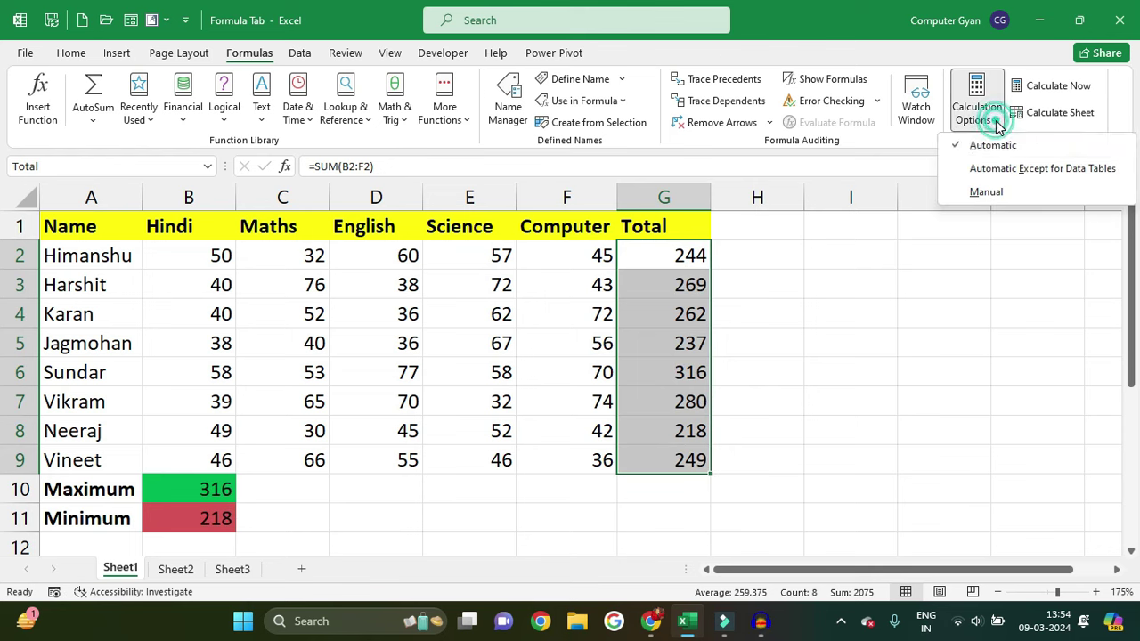
click(980, 145)
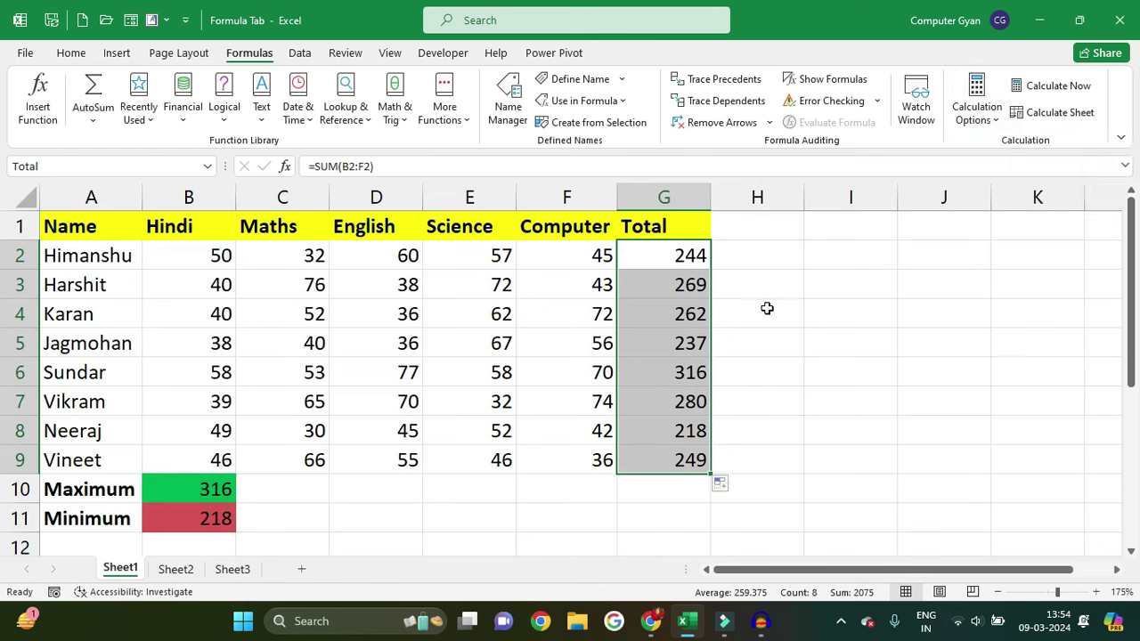
key(ctrl+z)
click(978, 109)
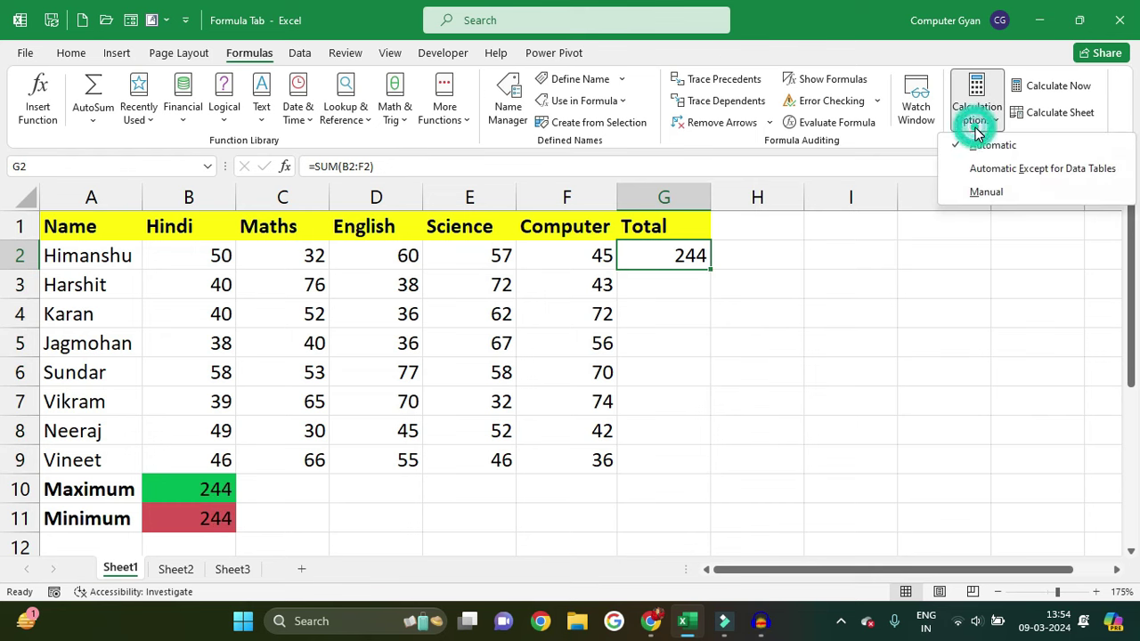
click(984, 187)
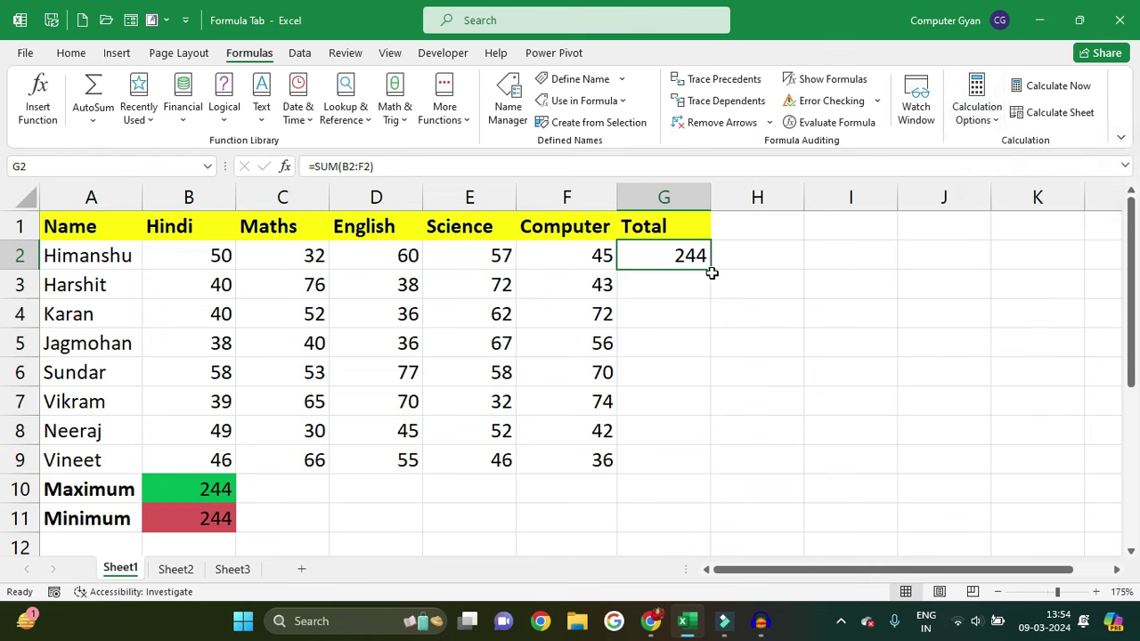
Fill G2's SUM formula down to G9 and run Calculate Now to update the totals.
drag(712, 273, 712, 465)
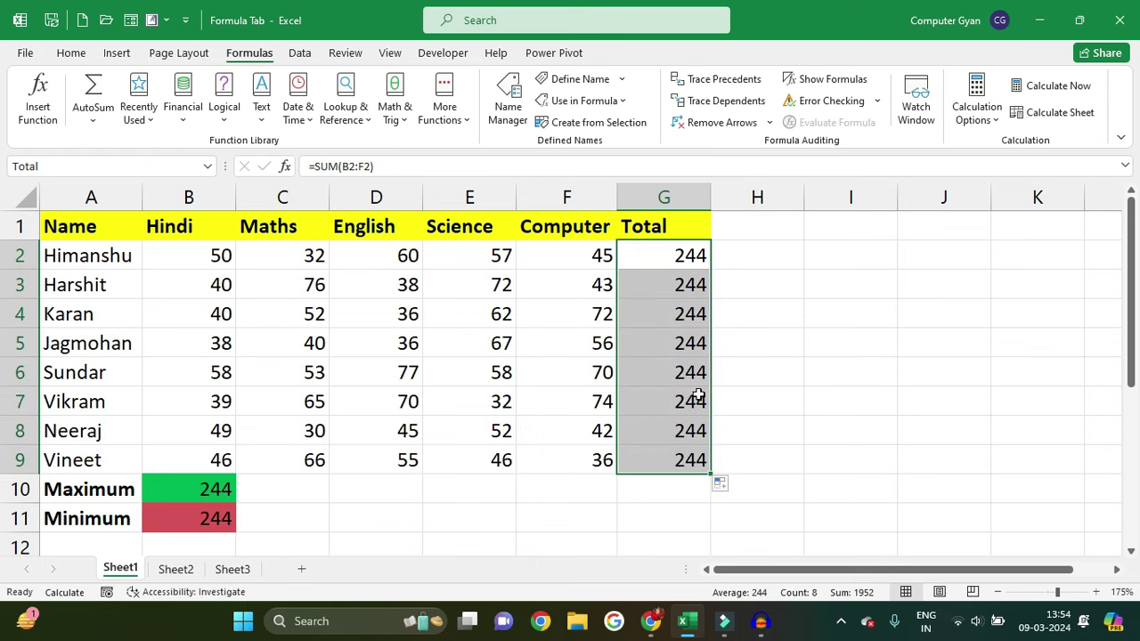
click(677, 348)
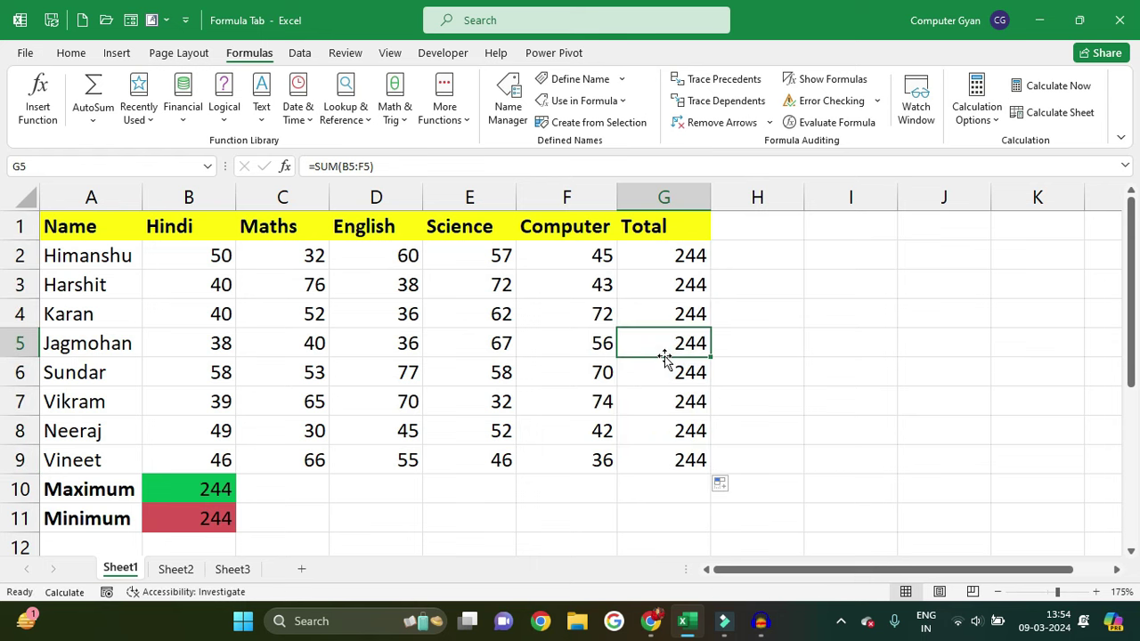
click(1047, 89)
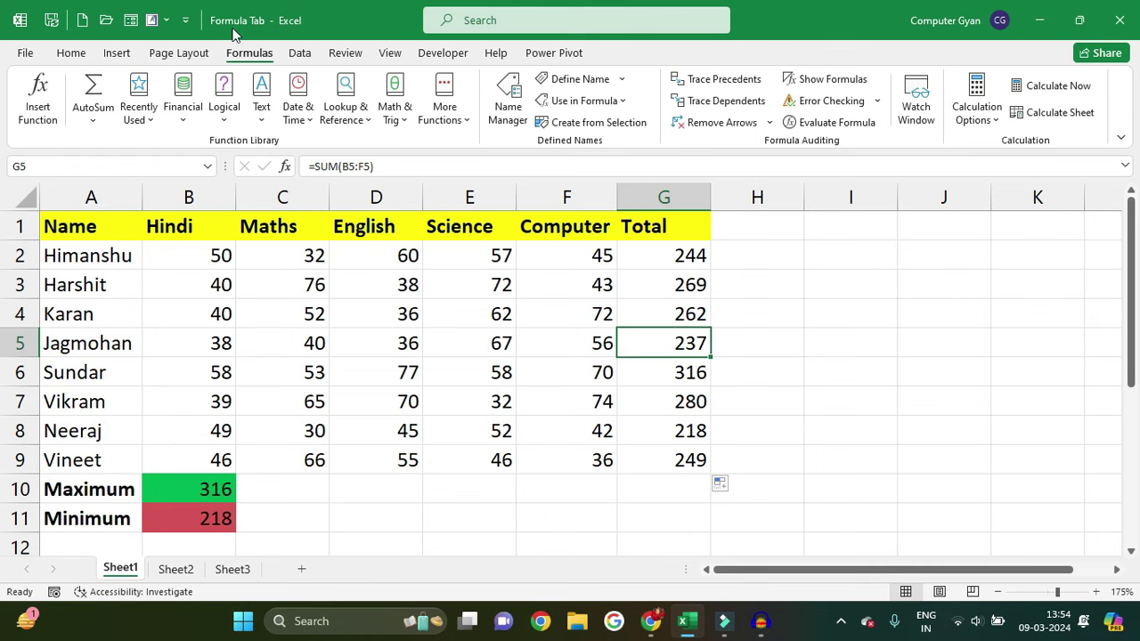
Set calculation back to Automatic and go to Sheet3's Books rate and total table.
click(977, 114)
click(969, 145)
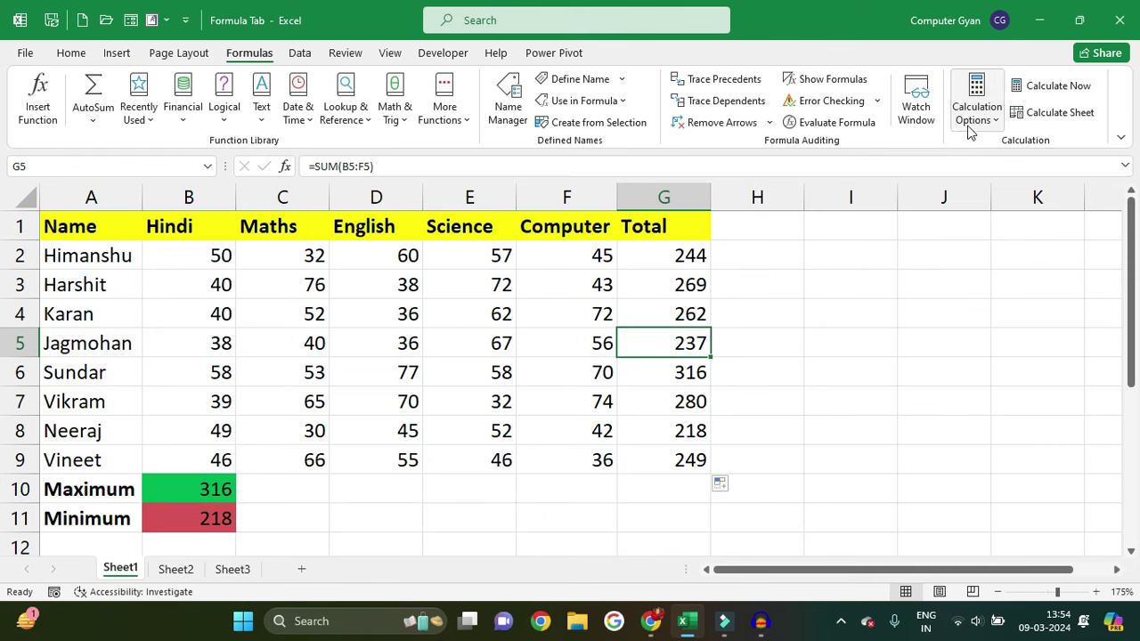
click(971, 130)
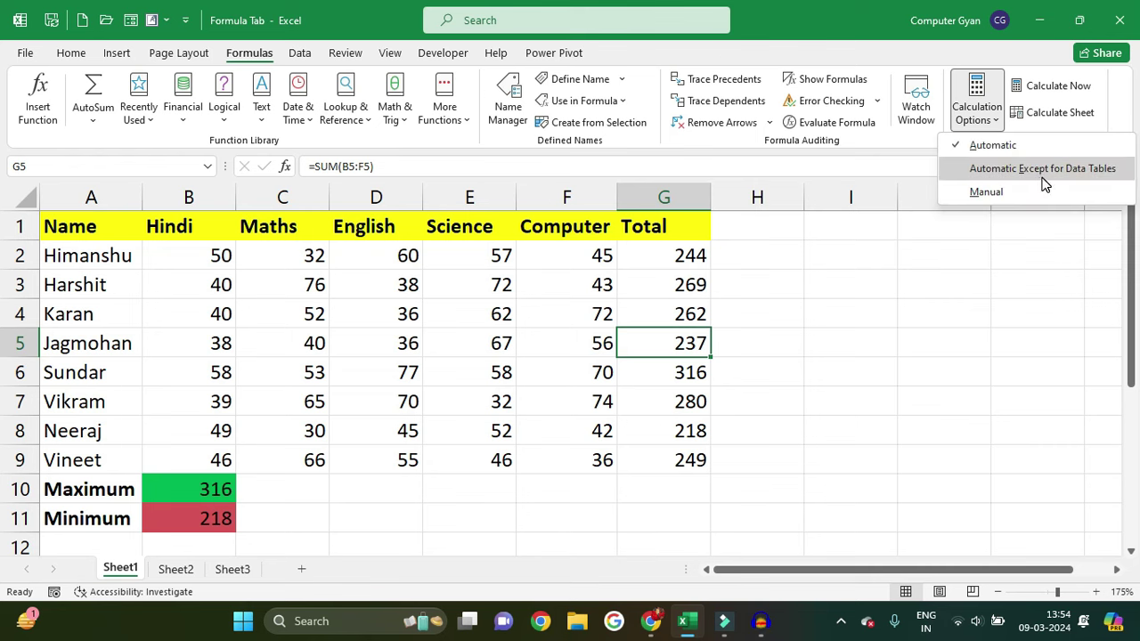
click(241, 574)
click(241, 575)
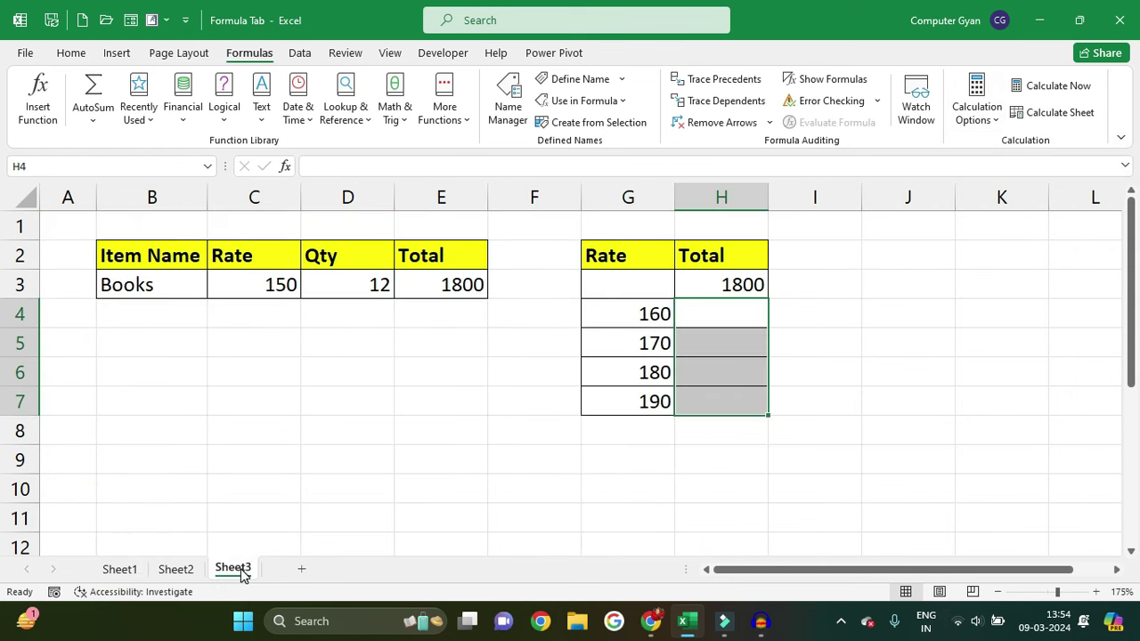
click(399, 402)
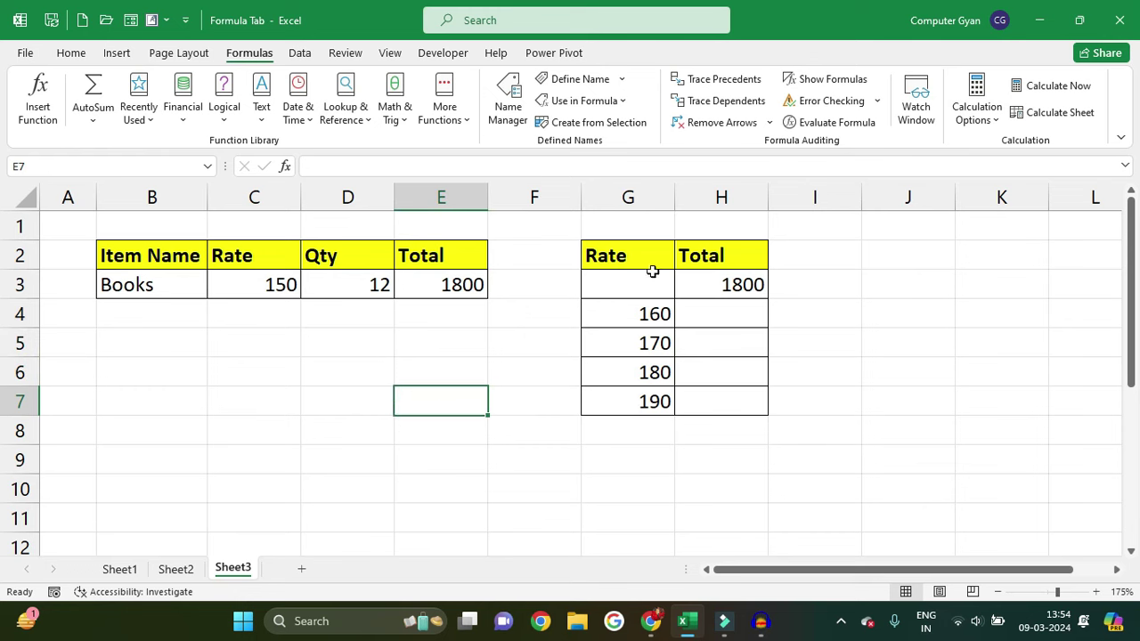
click(977, 105)
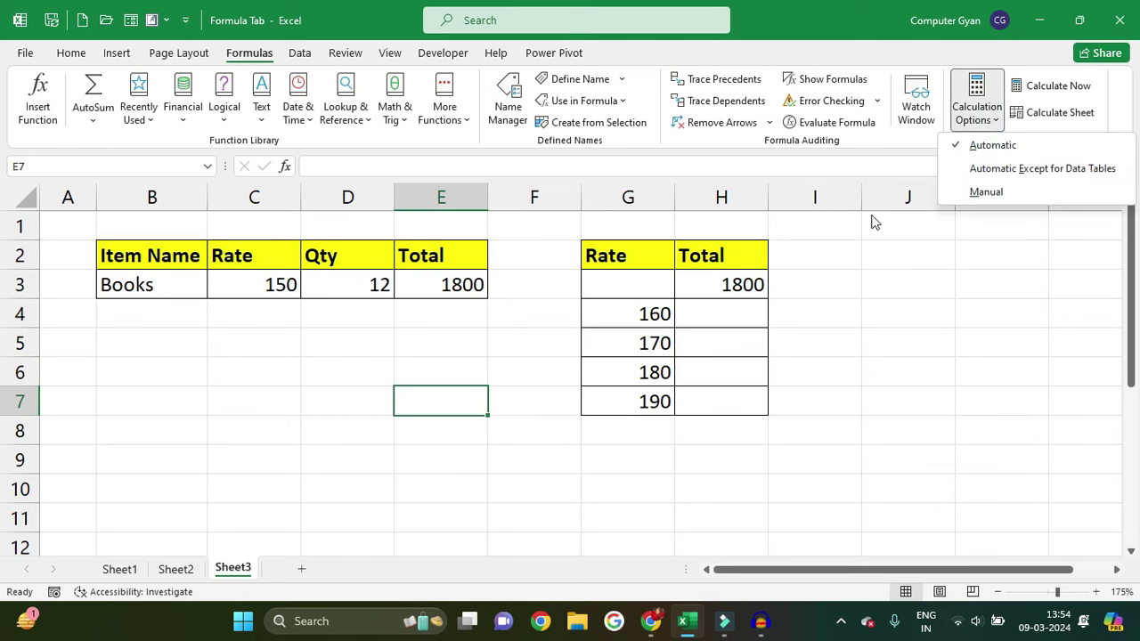
click(804, 270)
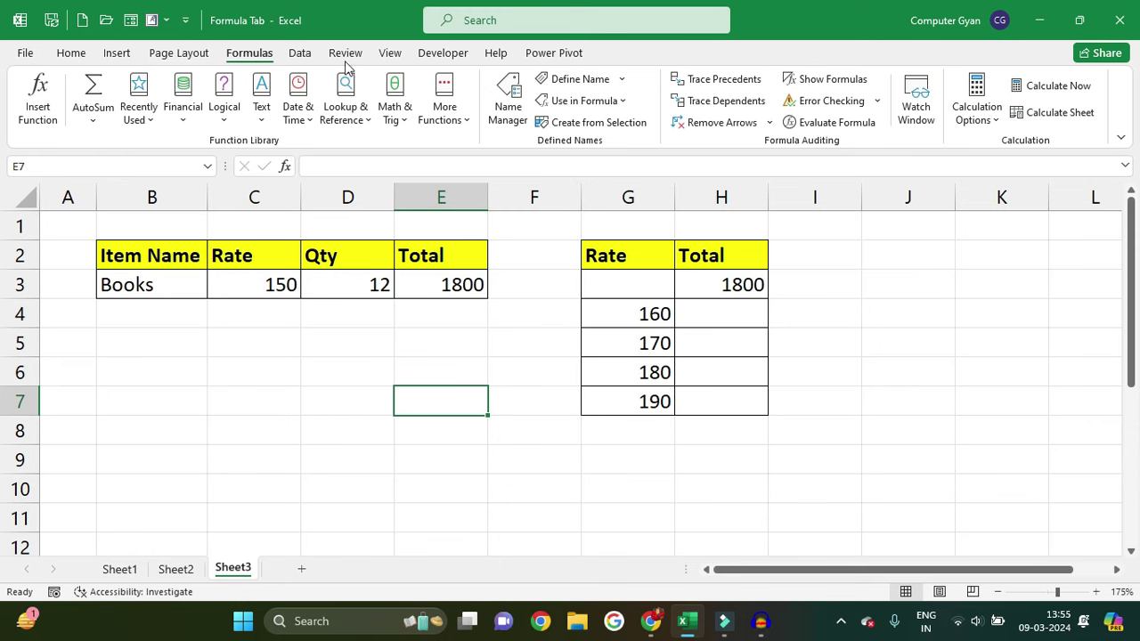
Create a Data Table on G3:H7 using C3 as the column input cell.
click(301, 53)
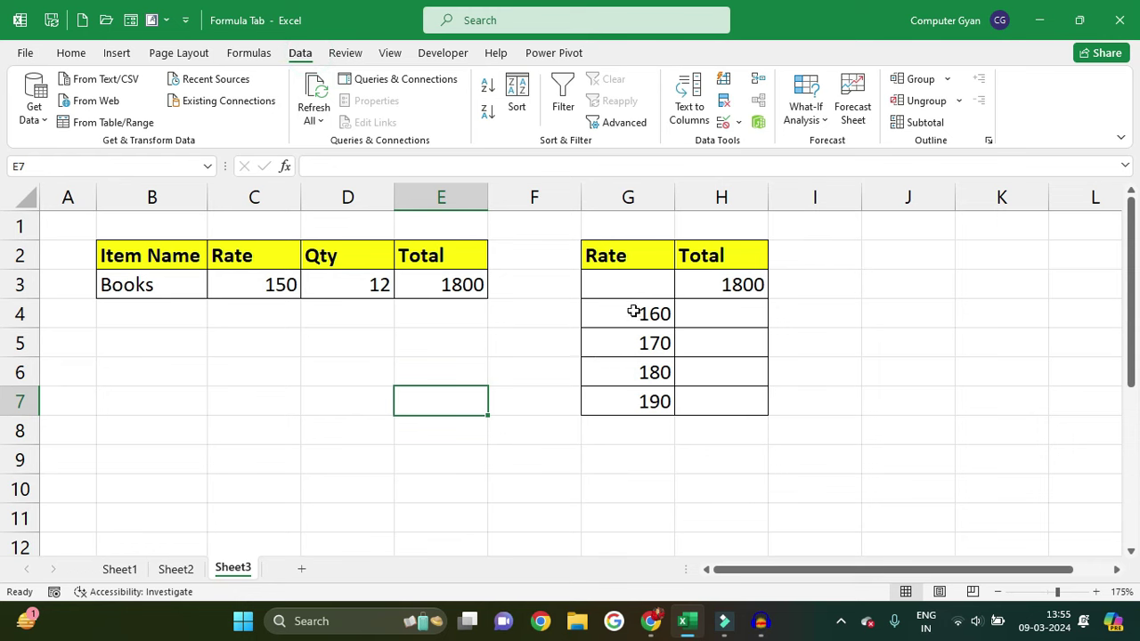
drag(592, 283, 746, 400)
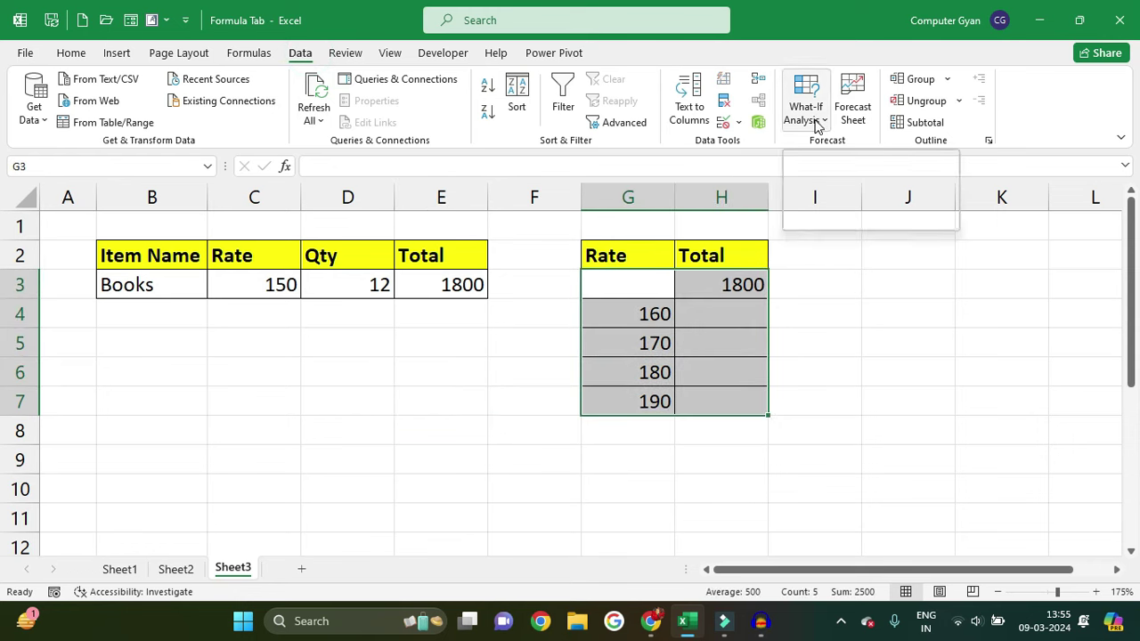
click(816, 123)
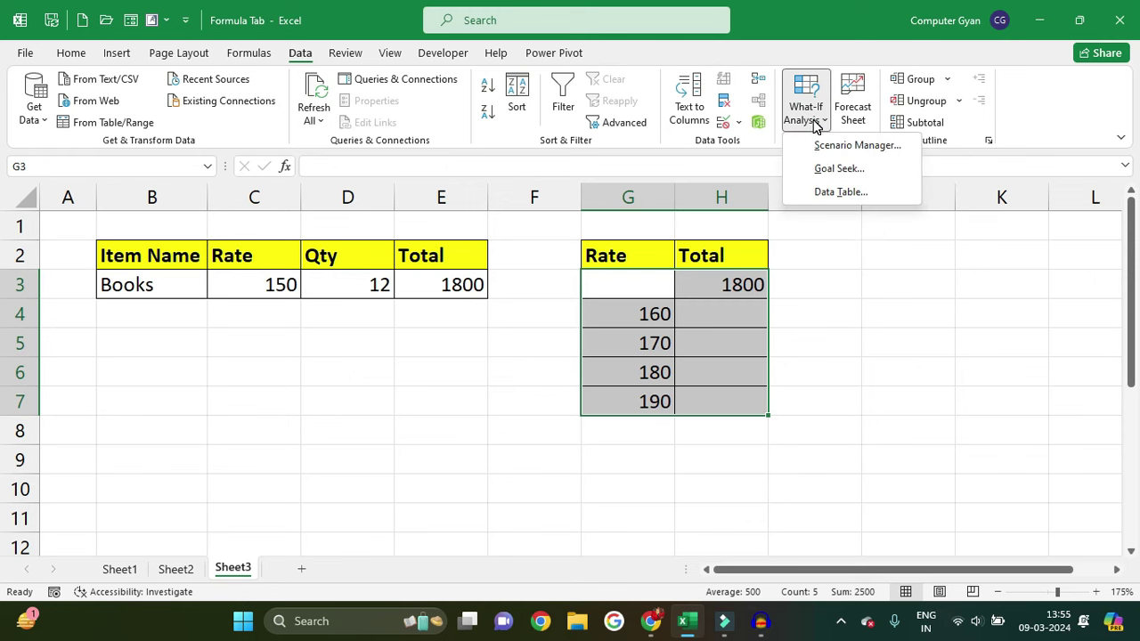
click(825, 193)
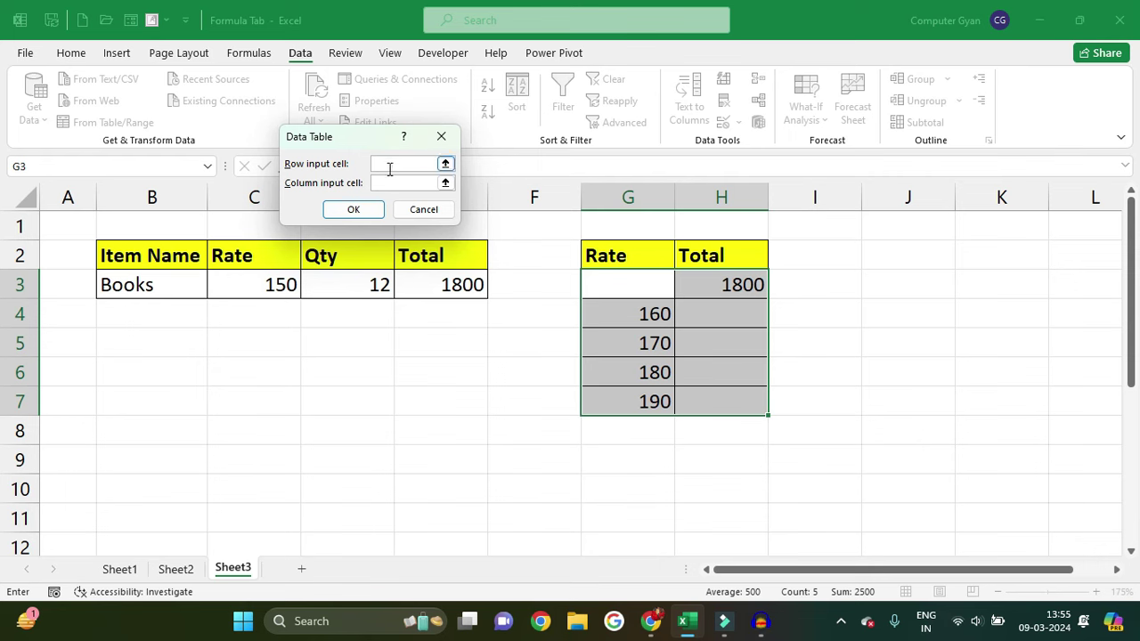
click(389, 181)
click(275, 282)
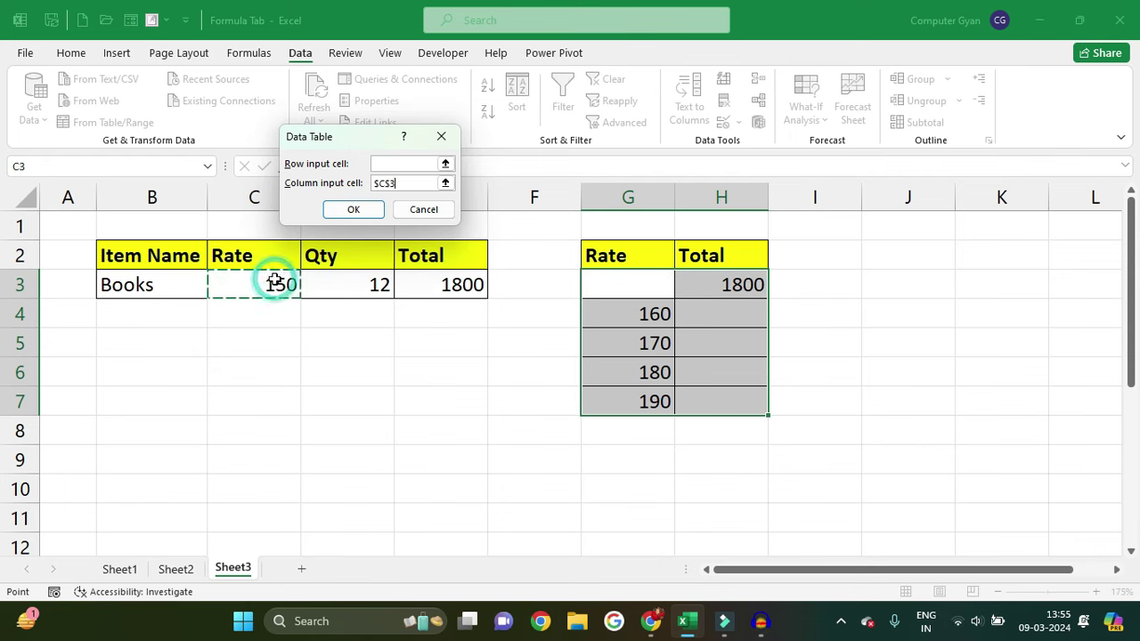
click(354, 210)
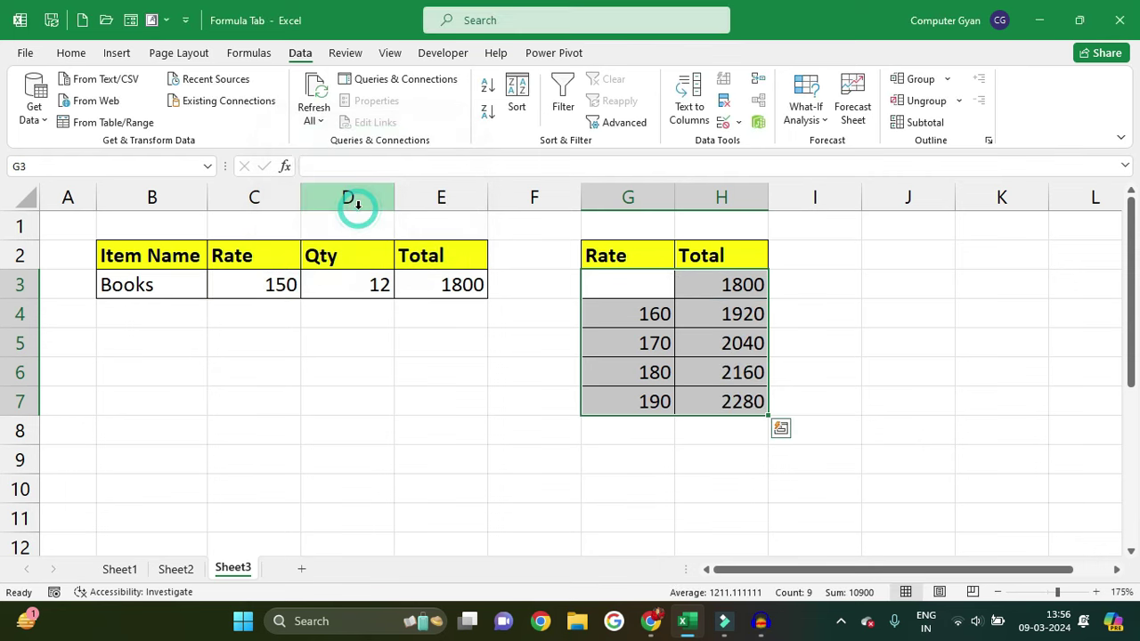
click(546, 365)
Inspect the TABLE formulas in H4 and H5, then change the 160 rate in G4 to 200.
click(656, 308)
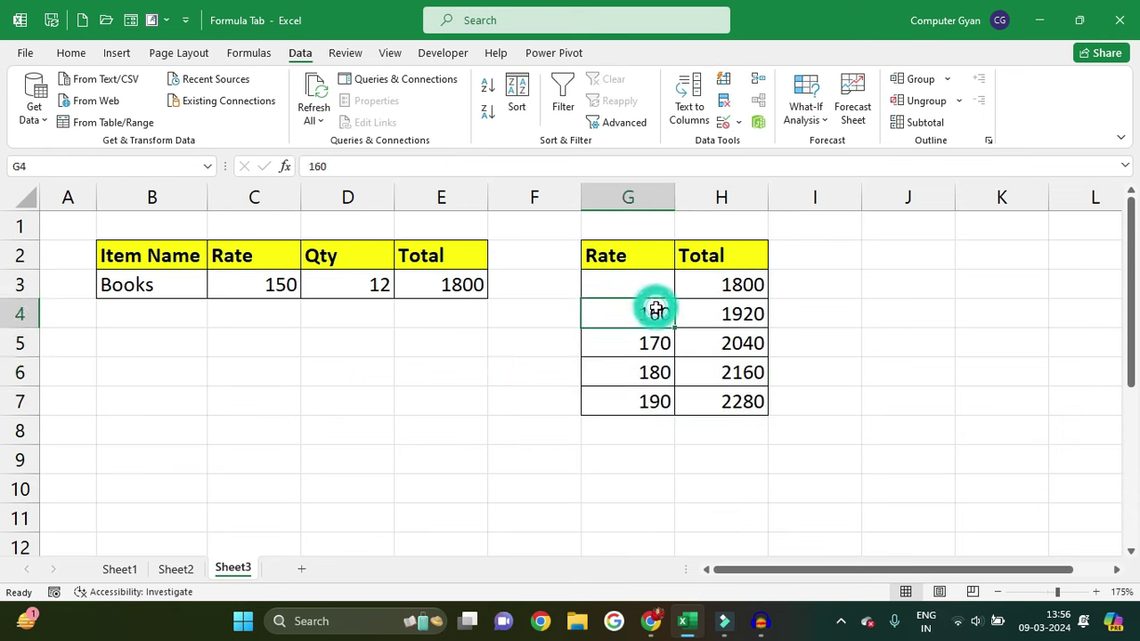
click(724, 308)
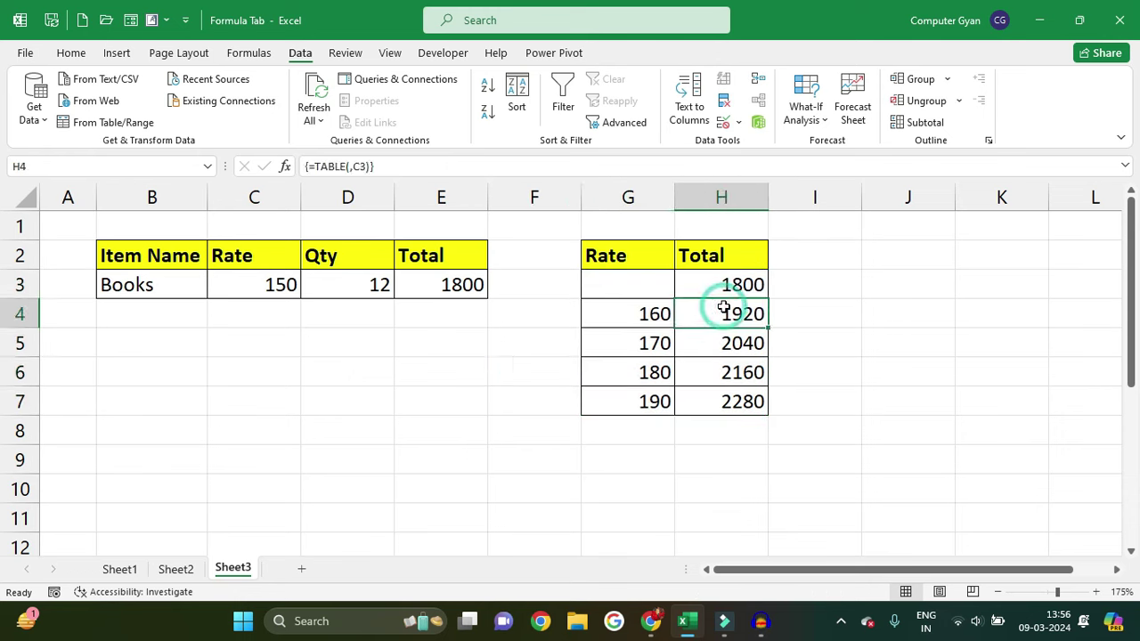
click(624, 341)
click(717, 340)
click(640, 314)
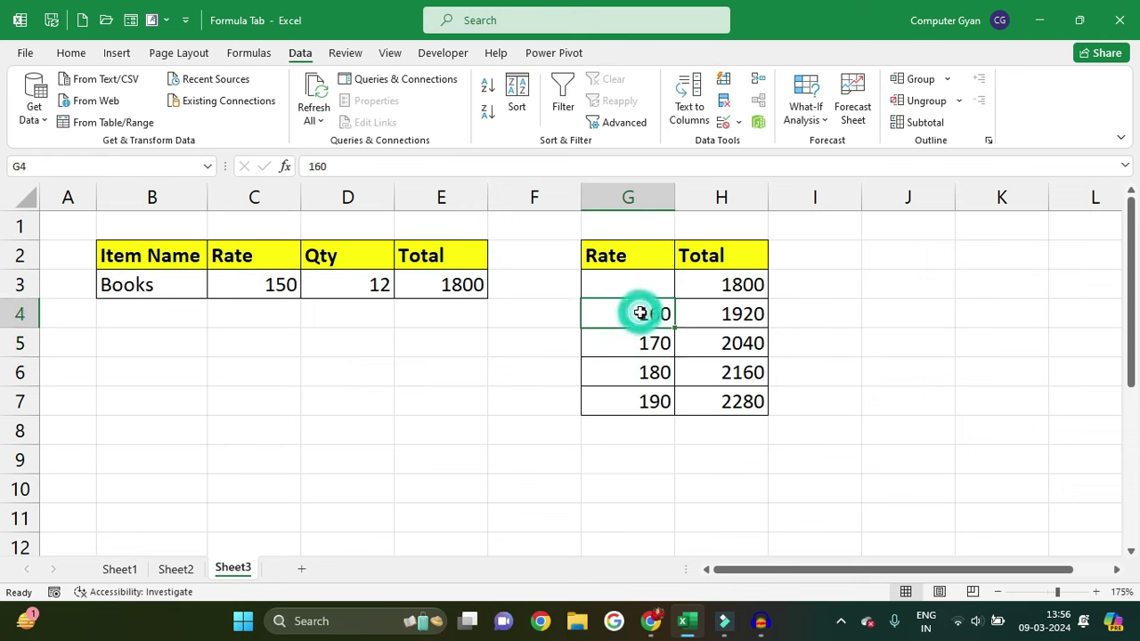
text(200)
key(Return)
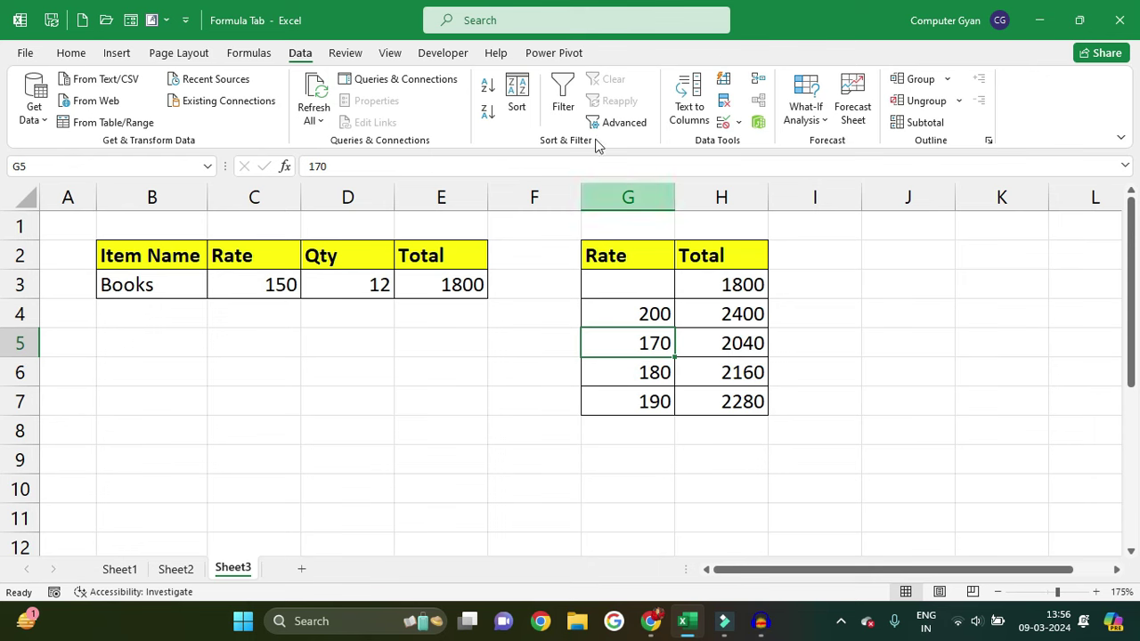
click(262, 55)
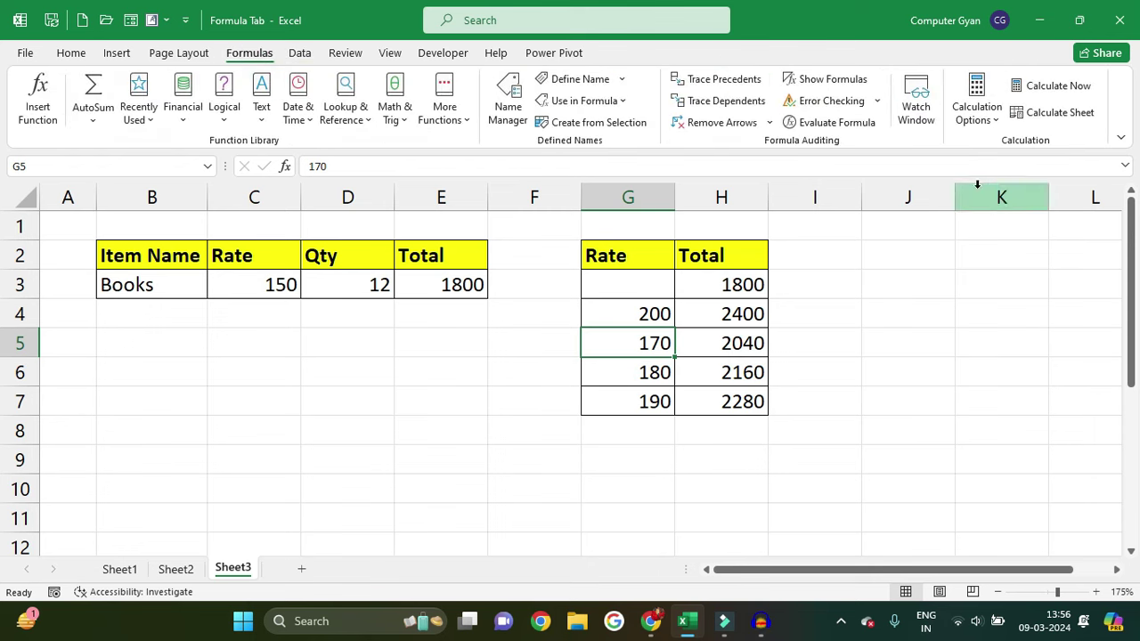
Set calculation to Automatic Except for Data Tables and refill Sheet1's G3:G9 totals from G2.
click(977, 107)
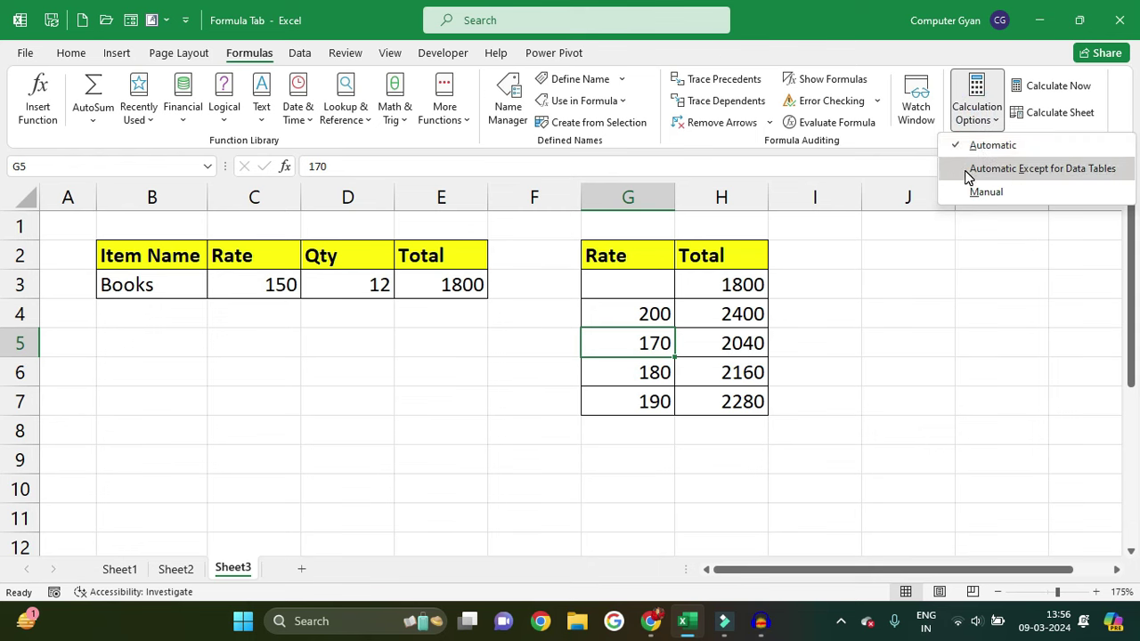
click(968, 171)
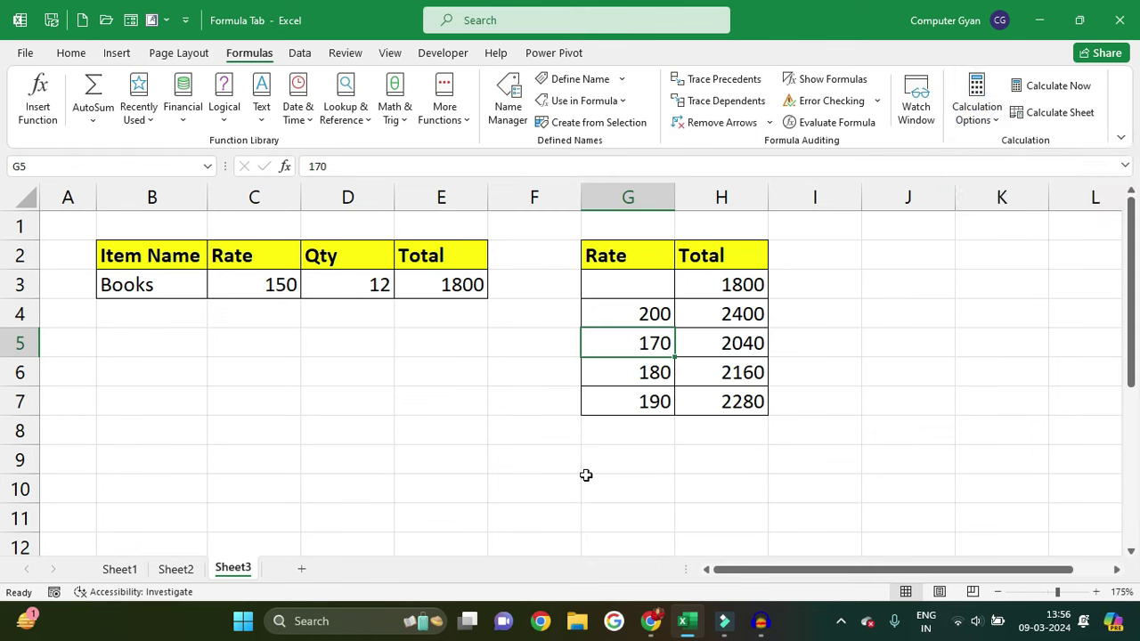
click(119, 569)
drag(695, 287, 699, 456)
key(Delete)
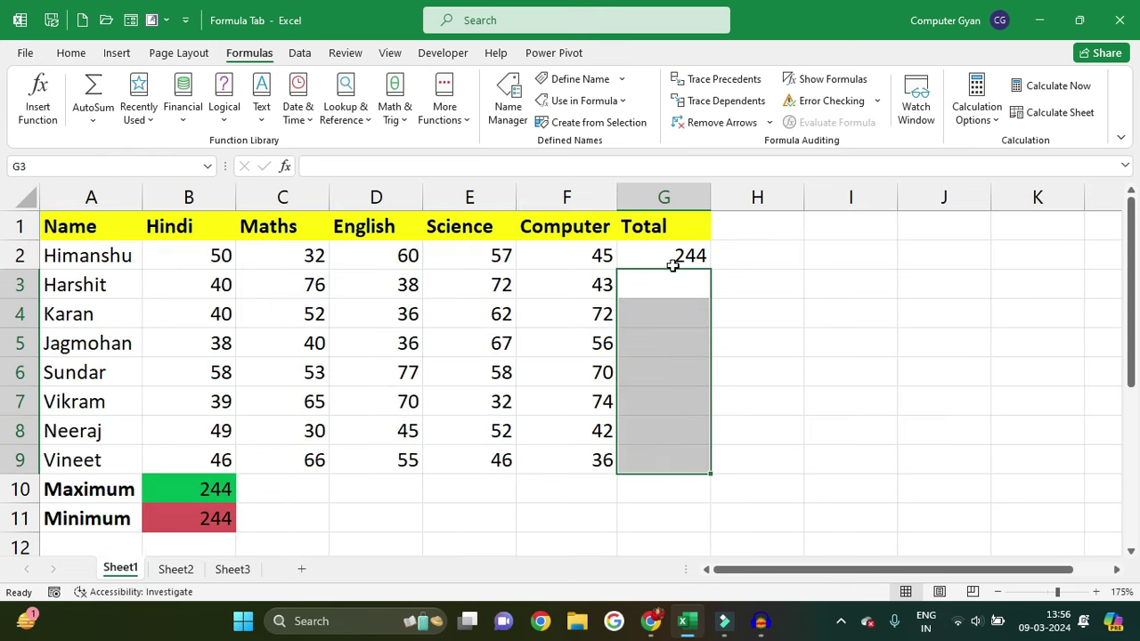
click(680, 258)
mouse_move(704, 276)
mouse_down()
mouse_move(721, 324)
mouse_move(720, 483)
mouse_up()
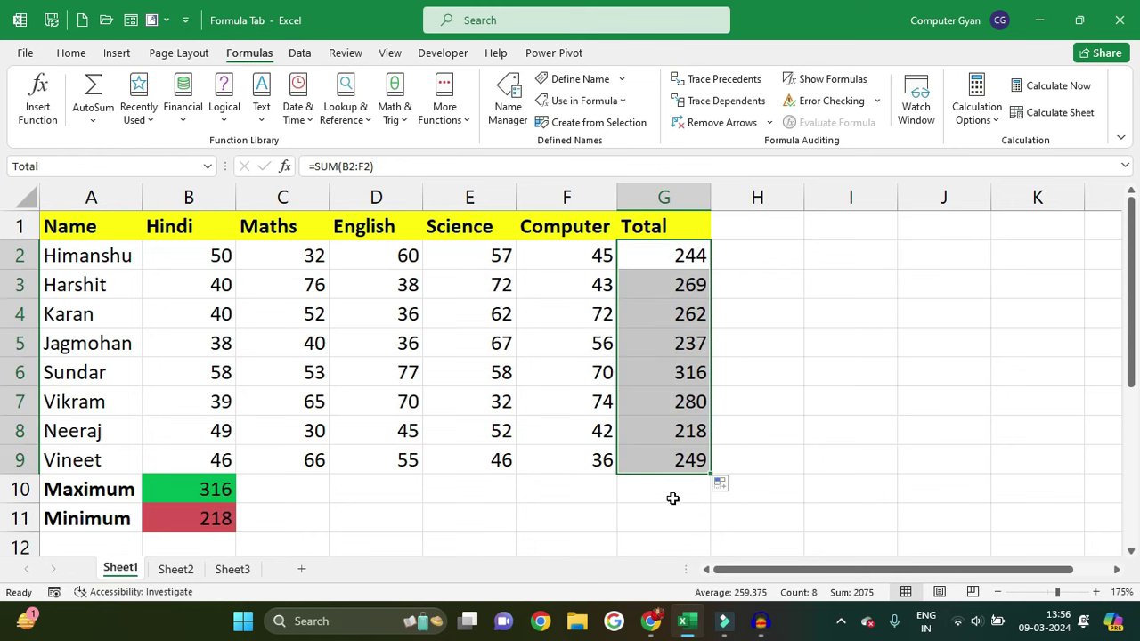
On Sheet3, enter rates 220 in G4 and 300 in G5, then Calculate Now to update the table totals.
click(235, 568)
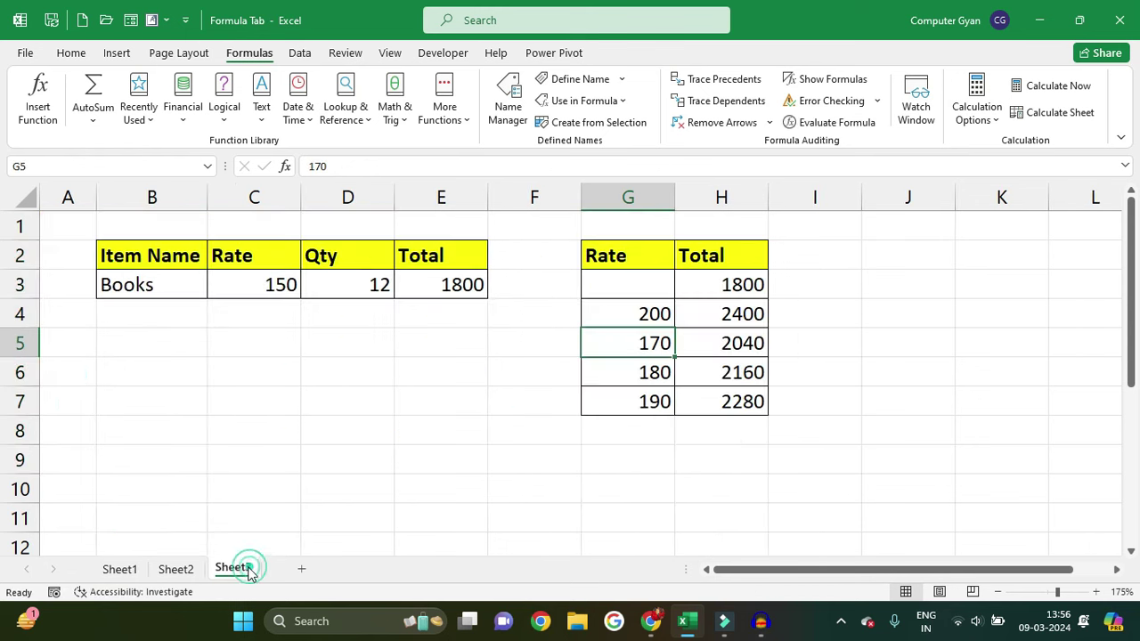
click(802, 432)
click(629, 316)
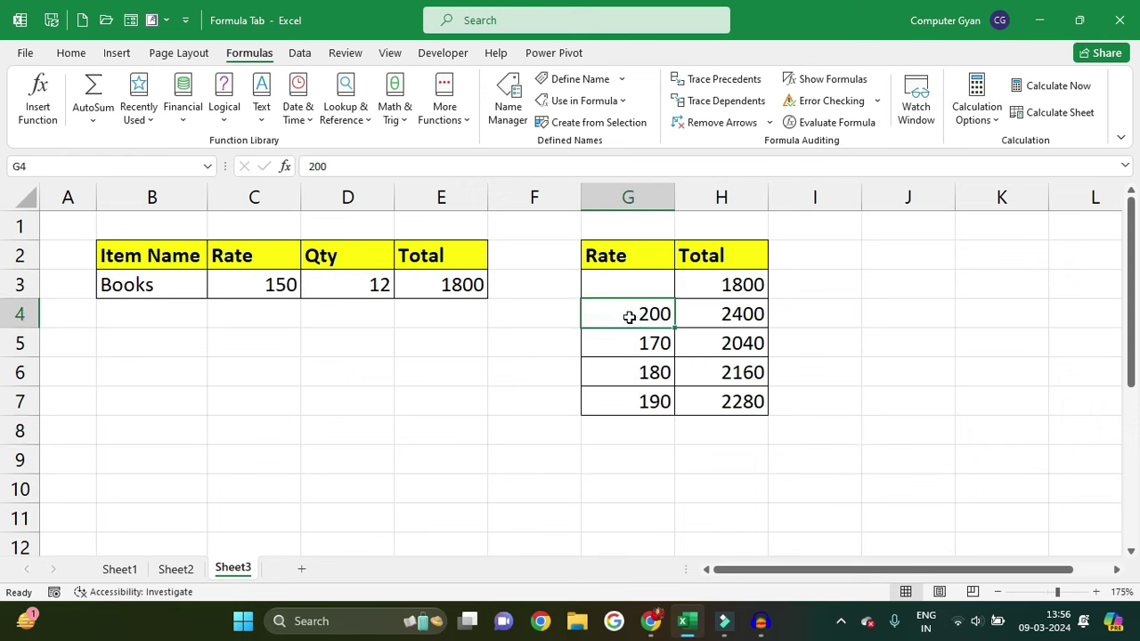
text(220)
key(Return)
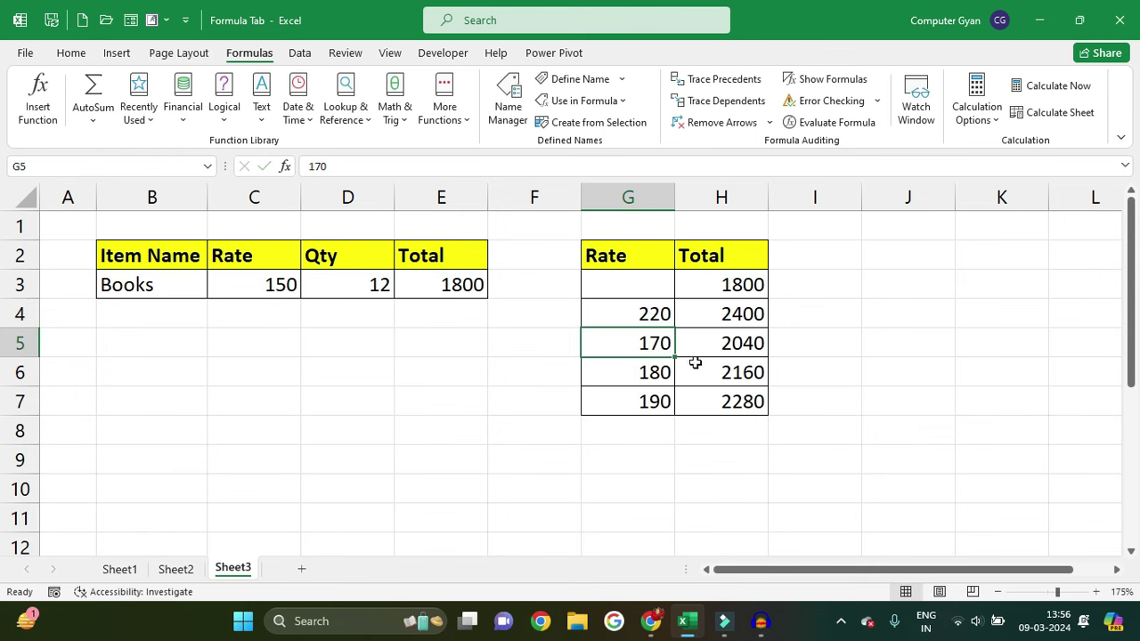
text(300)
key(Return)
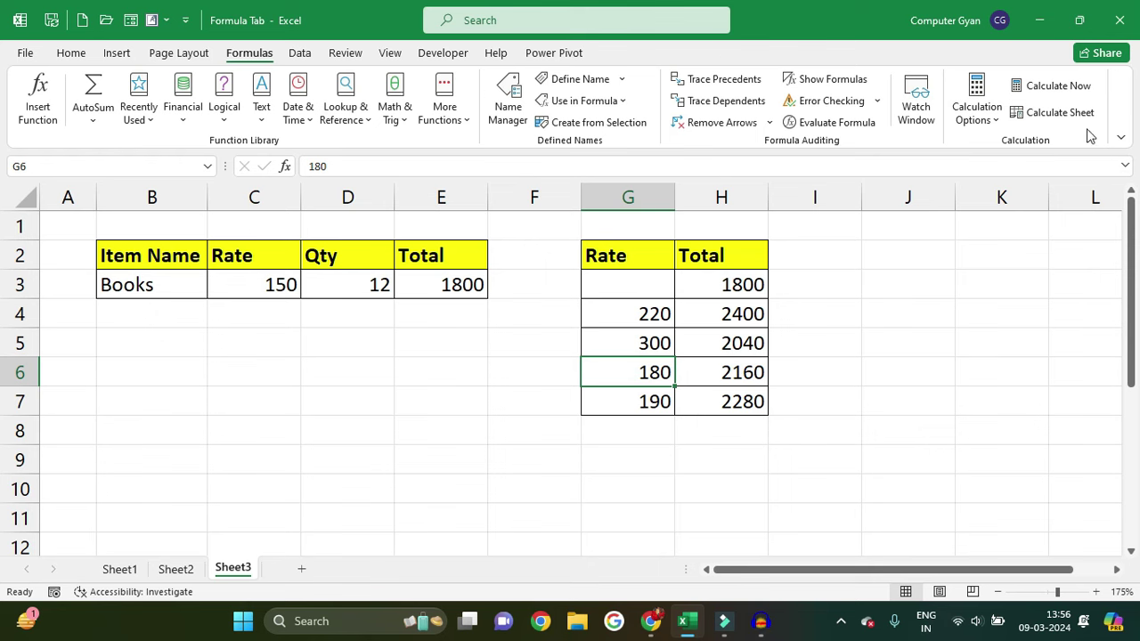
click(1068, 88)
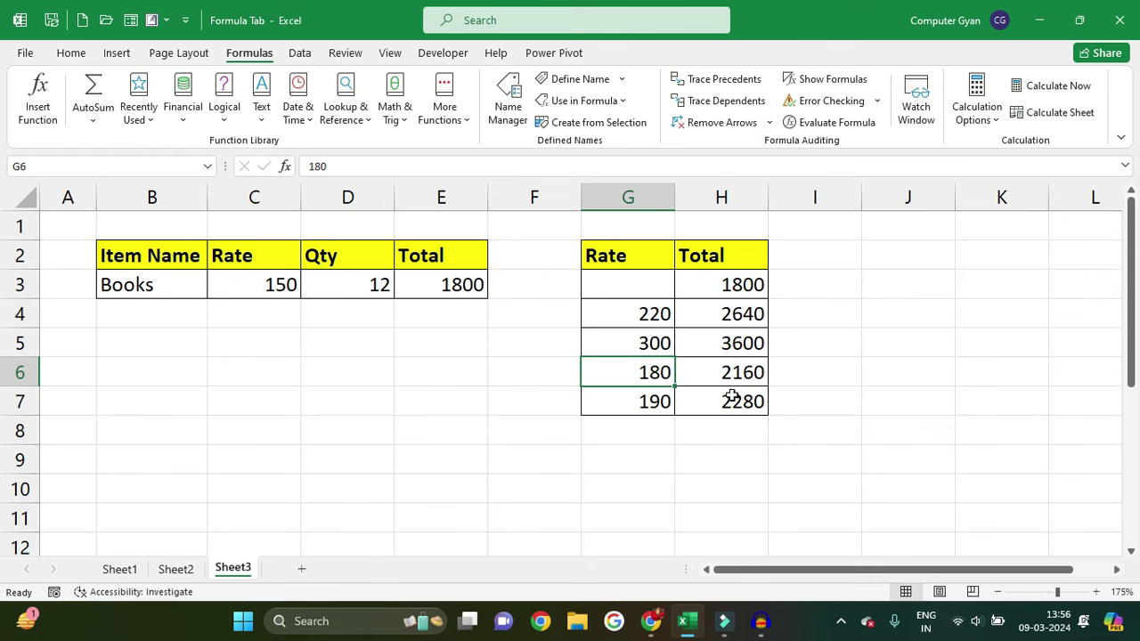
click(973, 116)
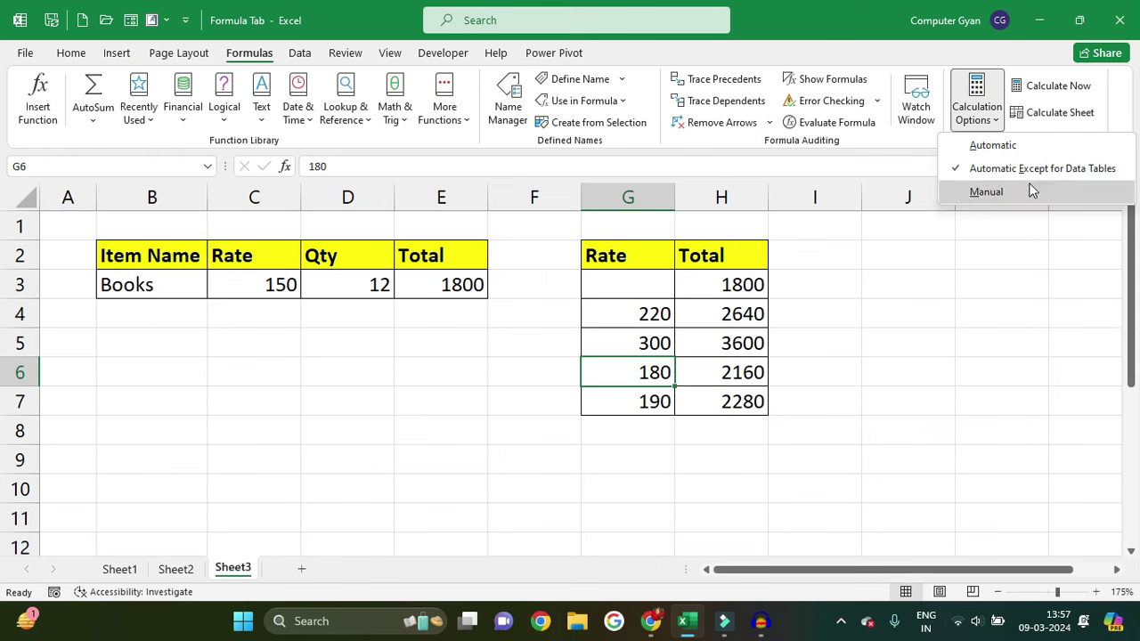
Switch calculation to Manual and return to the Sheet1 student marks table.
click(960, 196)
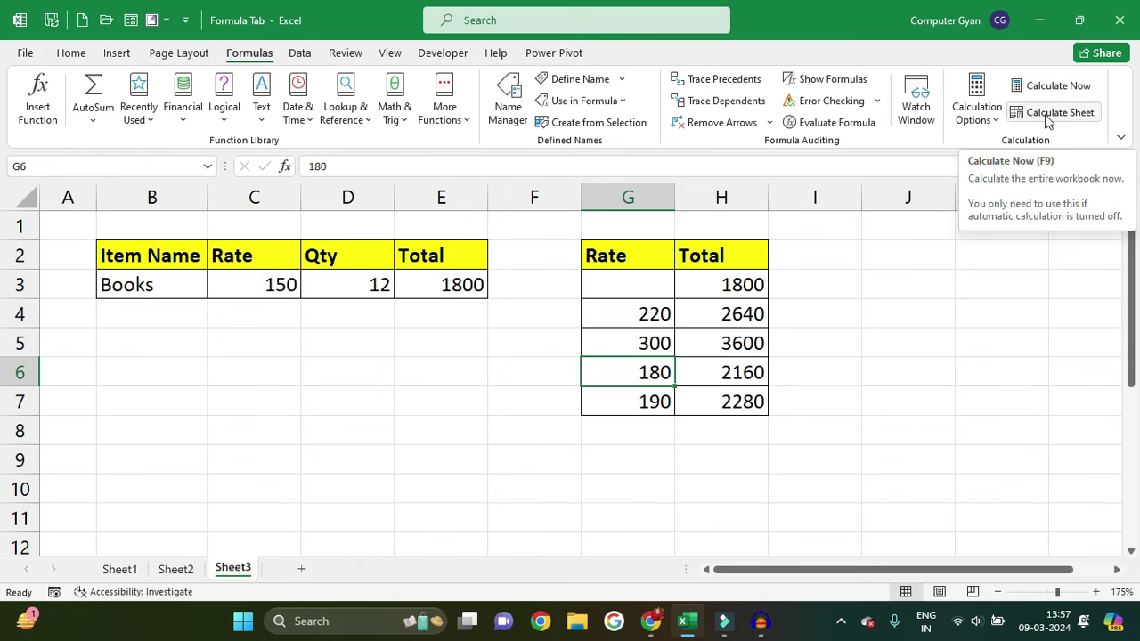
click(120, 569)
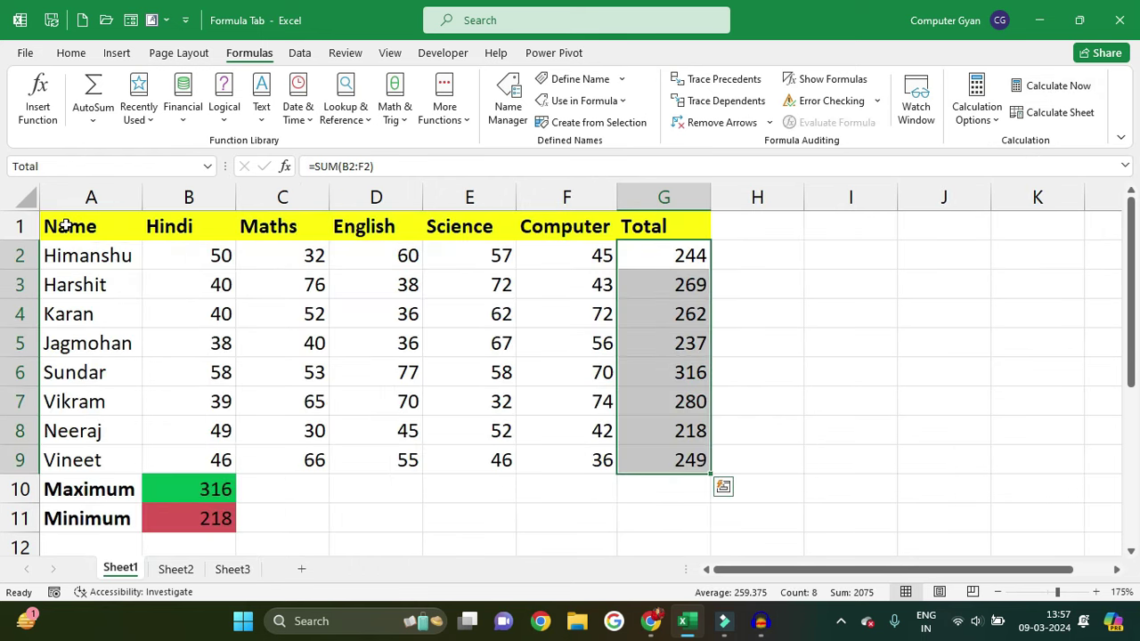
Duplicate Sheet1 as Sheet1 (2) before Sheet2 using Move or Copy with Create a copy ticked.
right_click(129, 569)
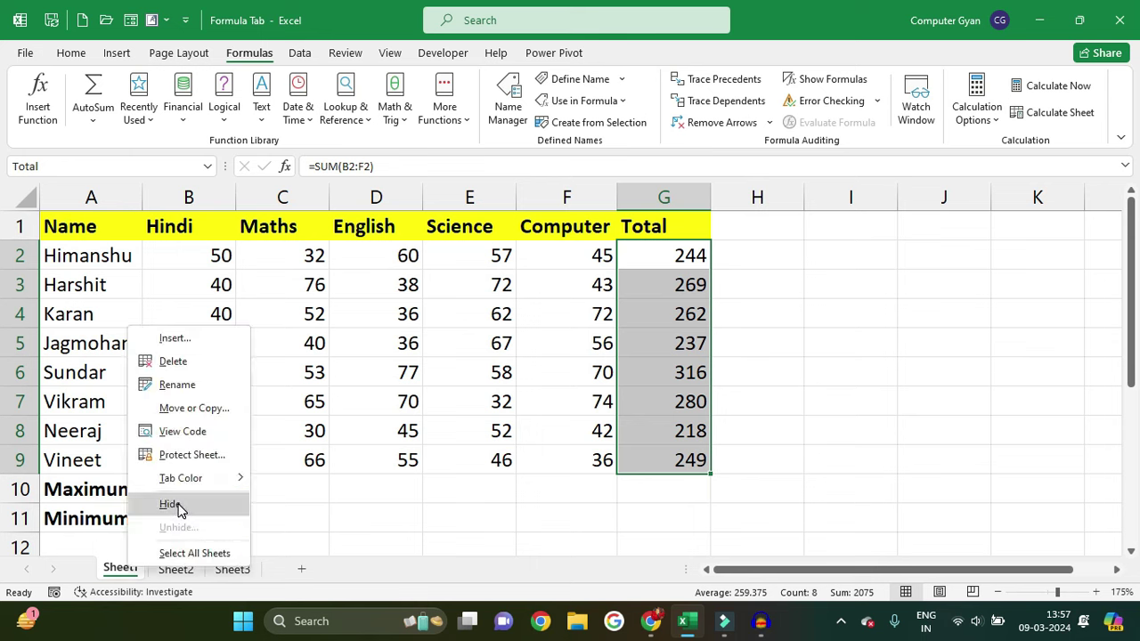
click(194, 408)
click(105, 473)
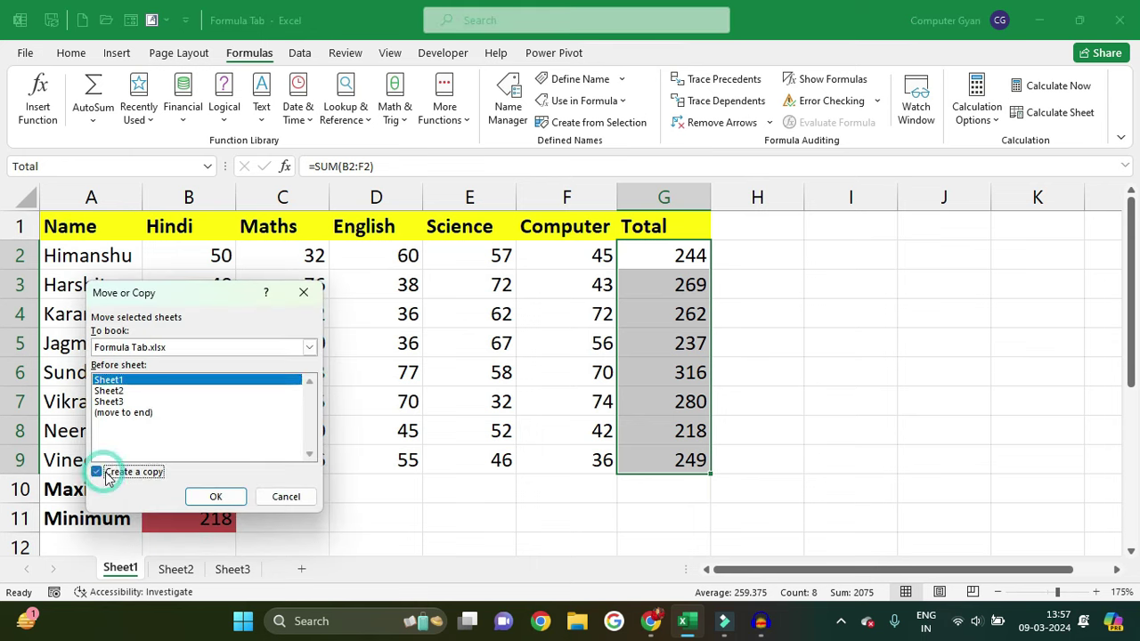
click(116, 392)
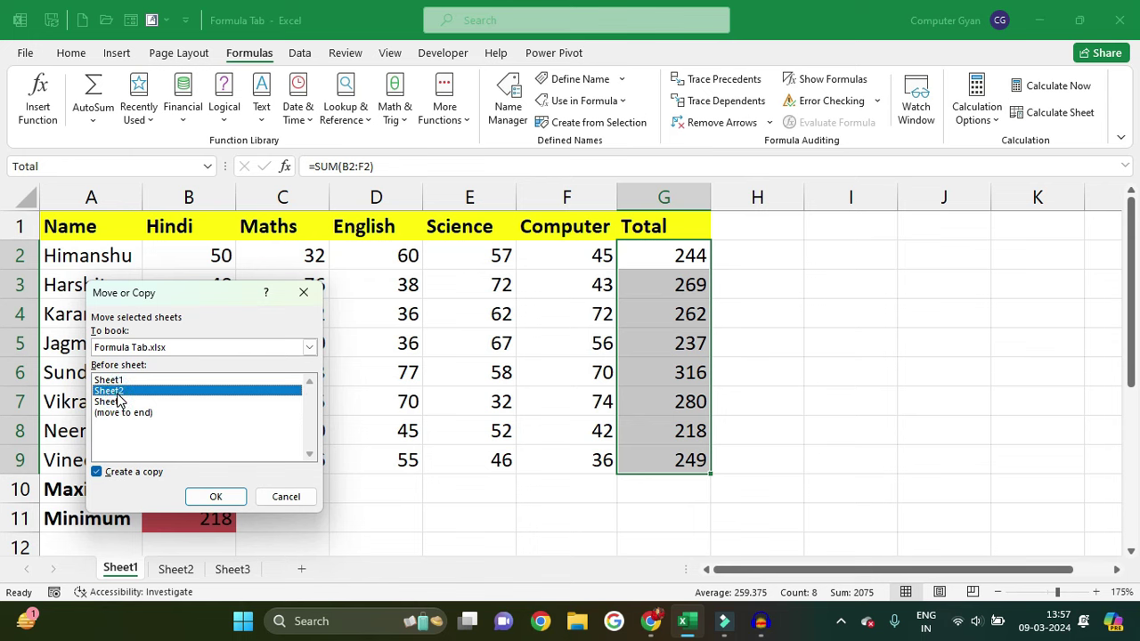
click(216, 496)
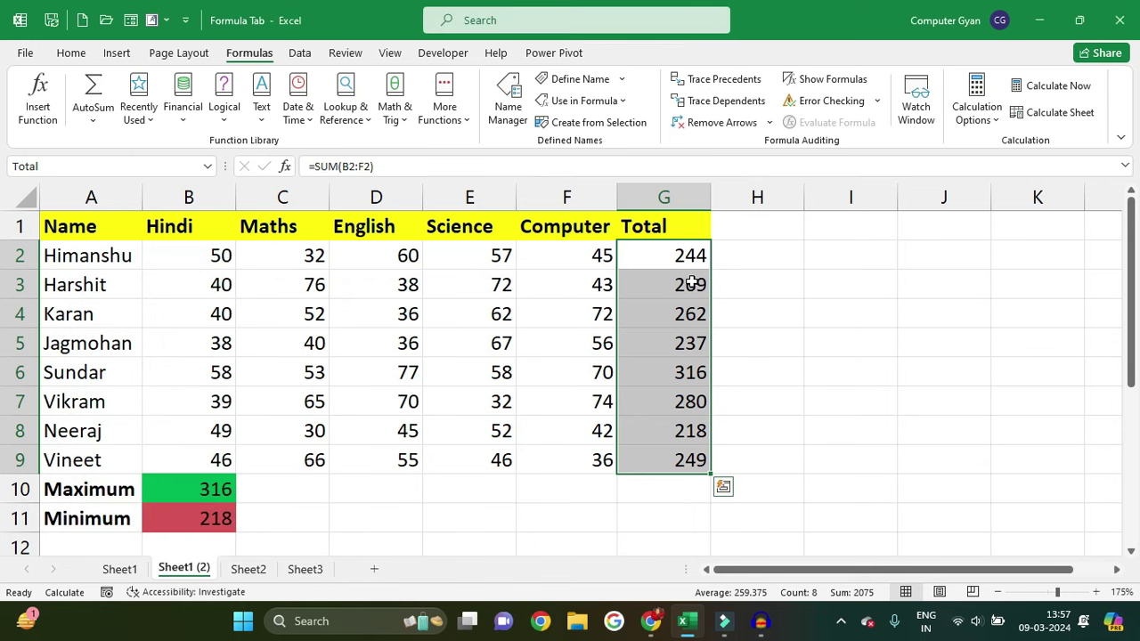
drag(692, 280, 692, 431)
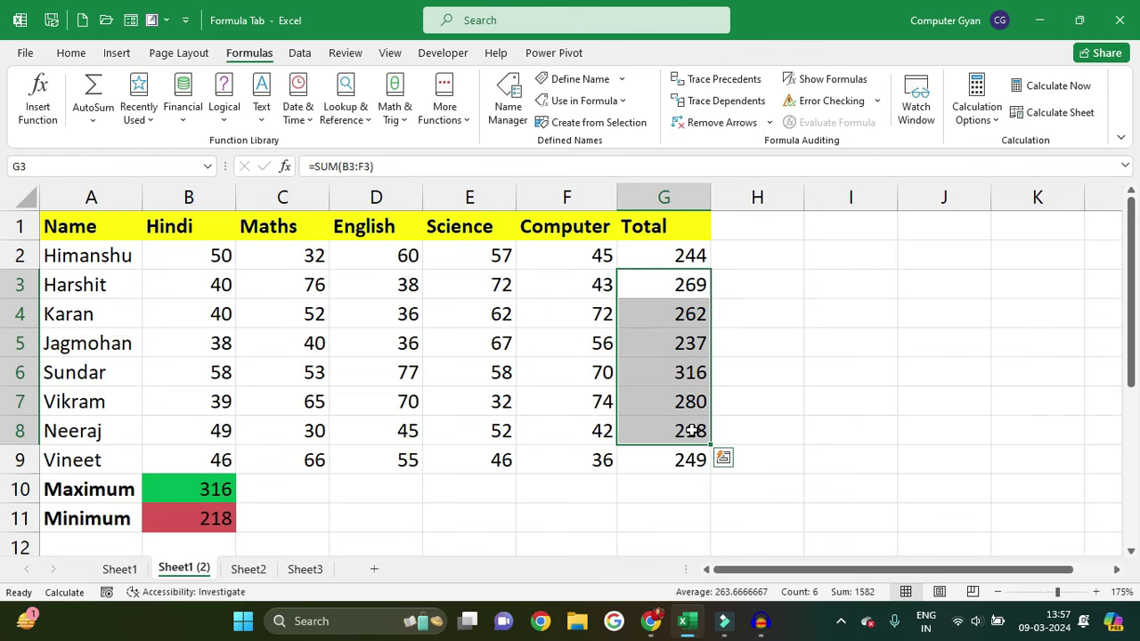
On Sheet1, clear Totals G3:G9 and fill the G2 formula back down to G9.
click(120, 569)
drag(692, 285, 704, 460)
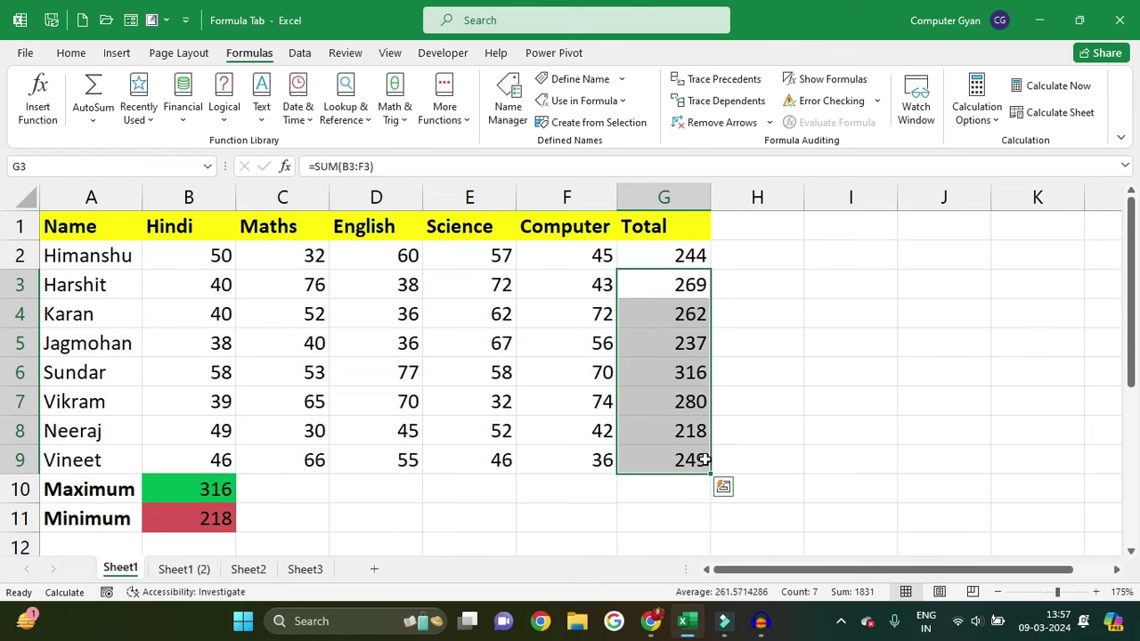
key(Delete)
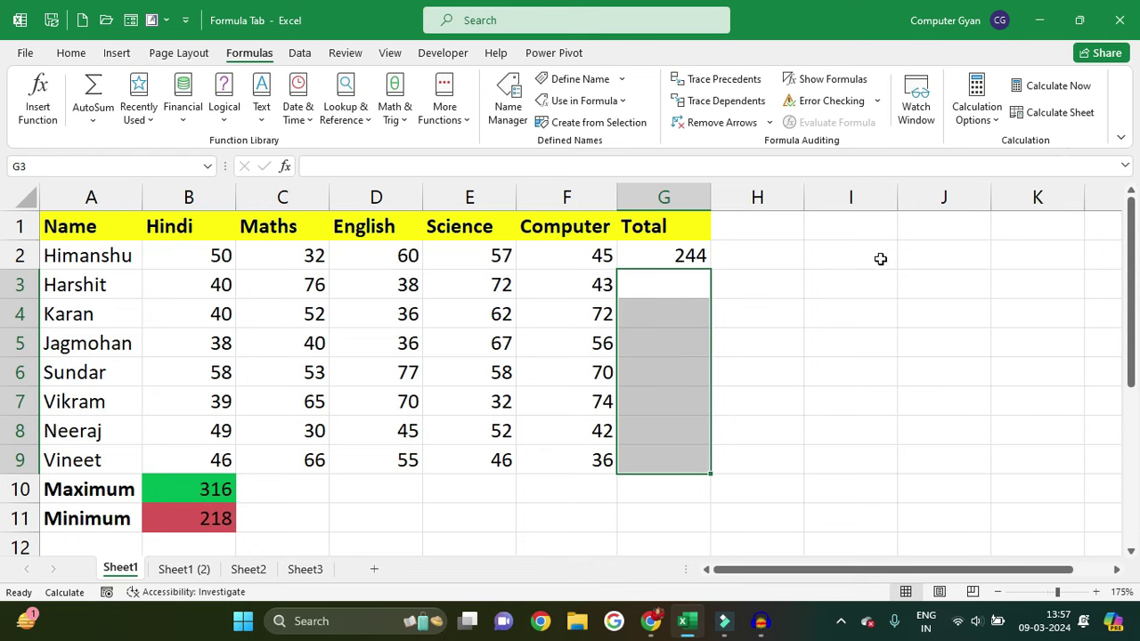
click(841, 312)
click(978, 102)
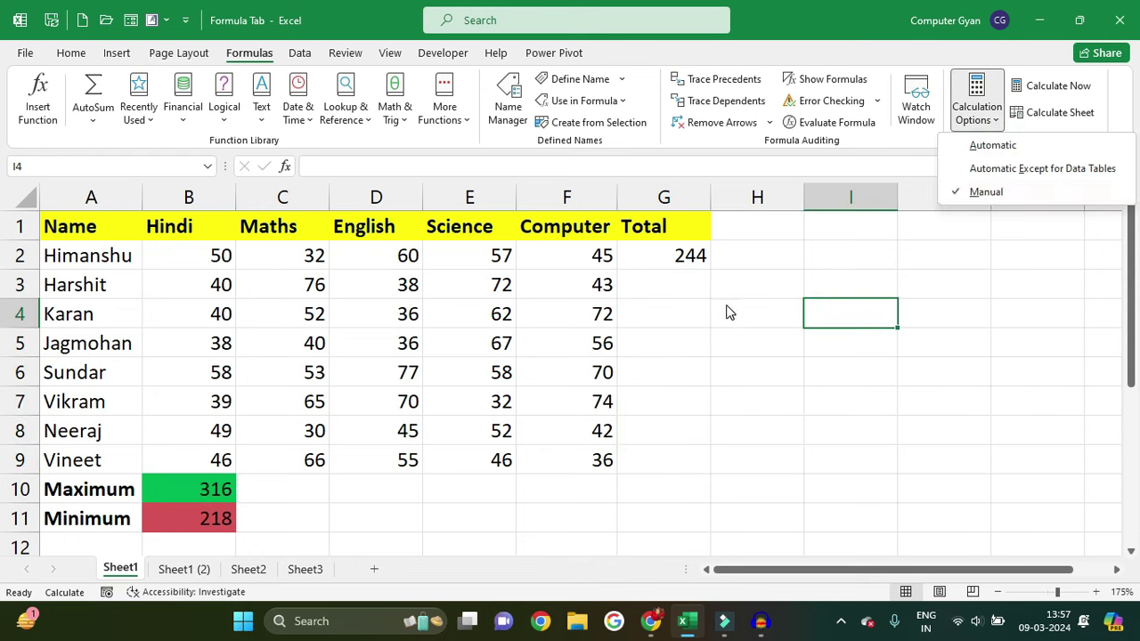
click(681, 257)
mouse_move(710, 267)
mouse_down()
mouse_move(722, 398)
mouse_move(713, 475)
mouse_up()
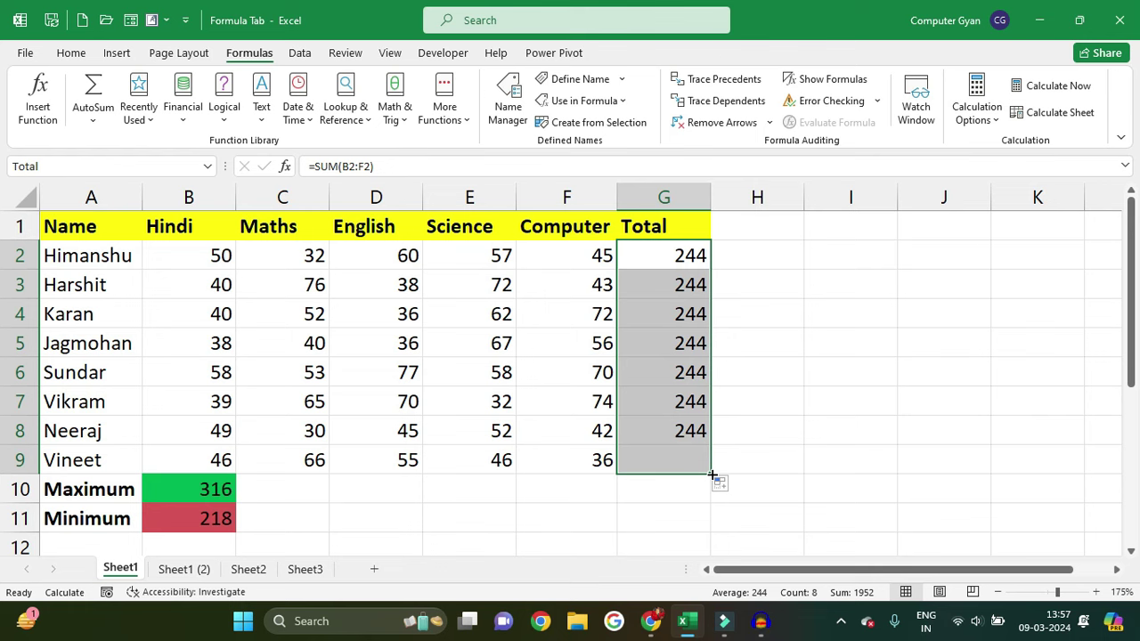
On Sheet1 (2), fill the G2 Total formula down to G9.
click(183, 570)
click(699, 257)
drag(715, 271, 717, 471)
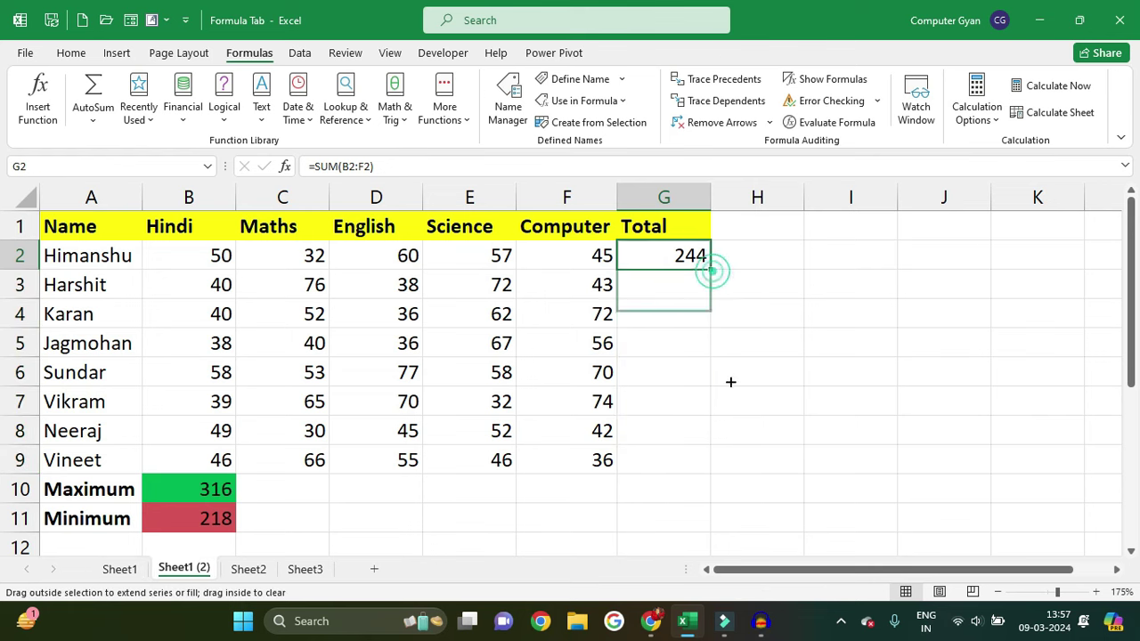
click(899, 319)
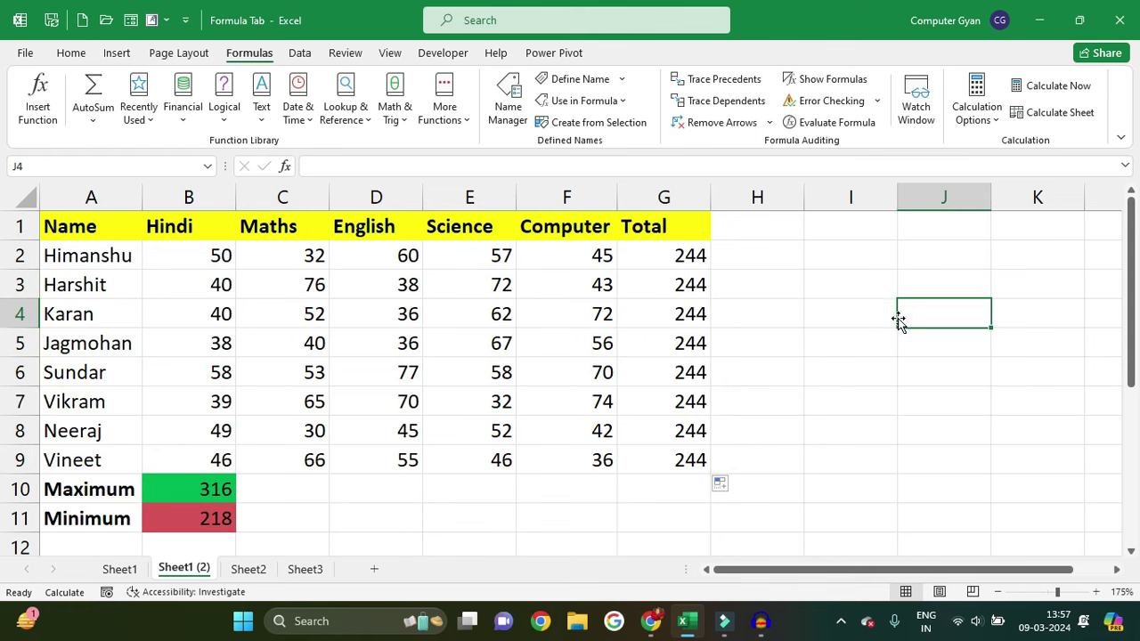
Run Calculate Now, then check Sheet1's totals (244–249, Maximum 316, Minimum 218).
click(1039, 89)
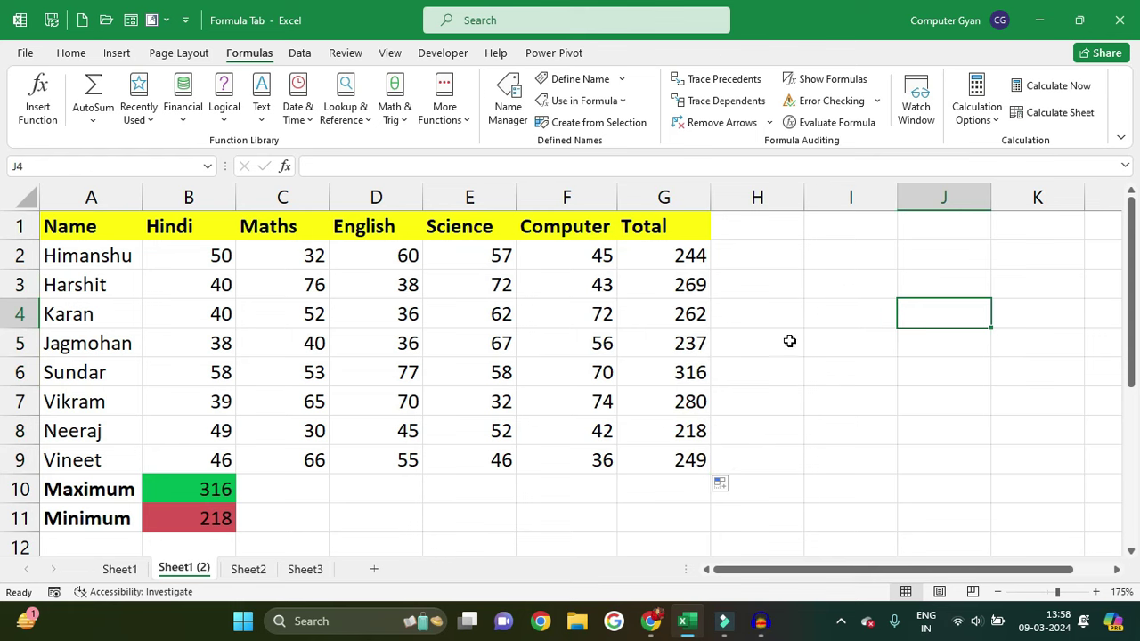
click(119, 569)
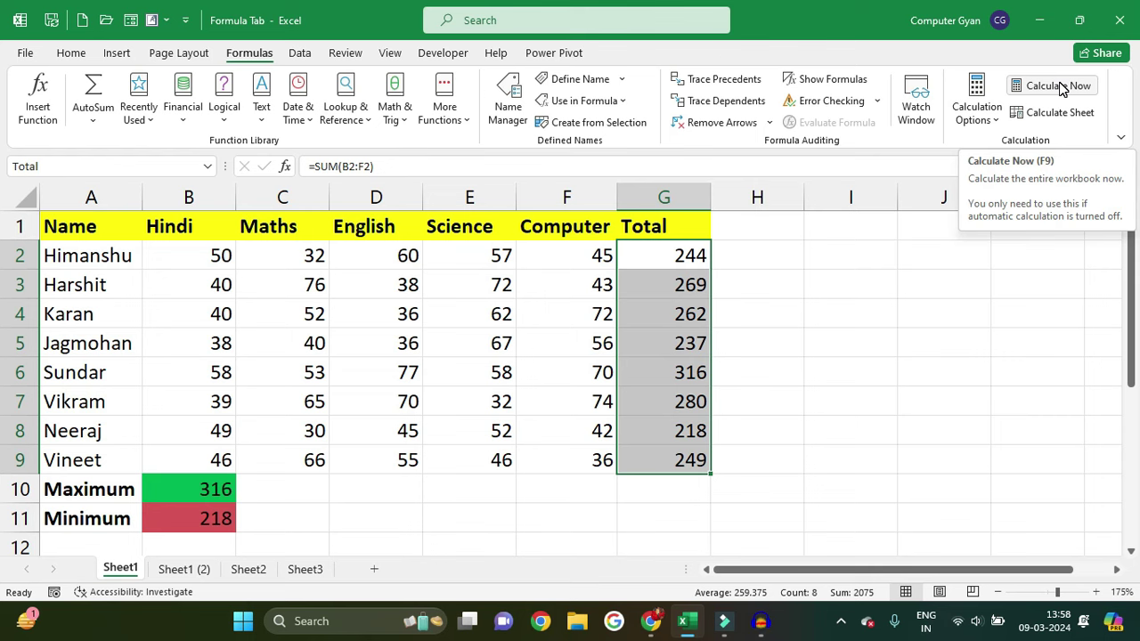
click(751, 305)
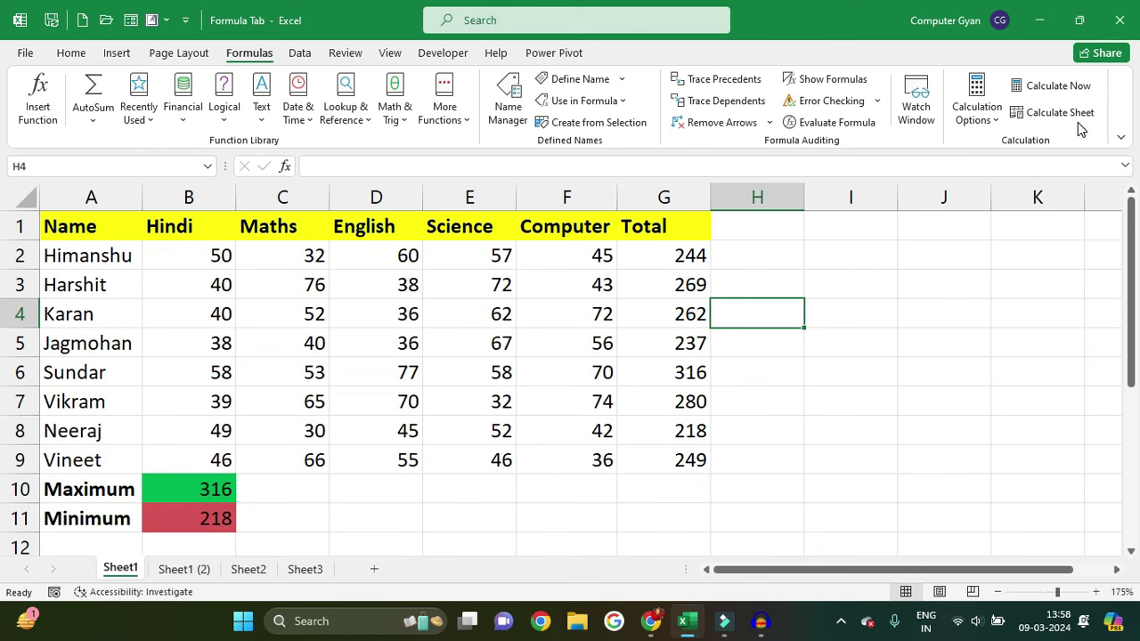
On Sheet1, clear Totals G3:G9 and refill them from the G2 formula.
click(808, 295)
drag(692, 296, 700, 449)
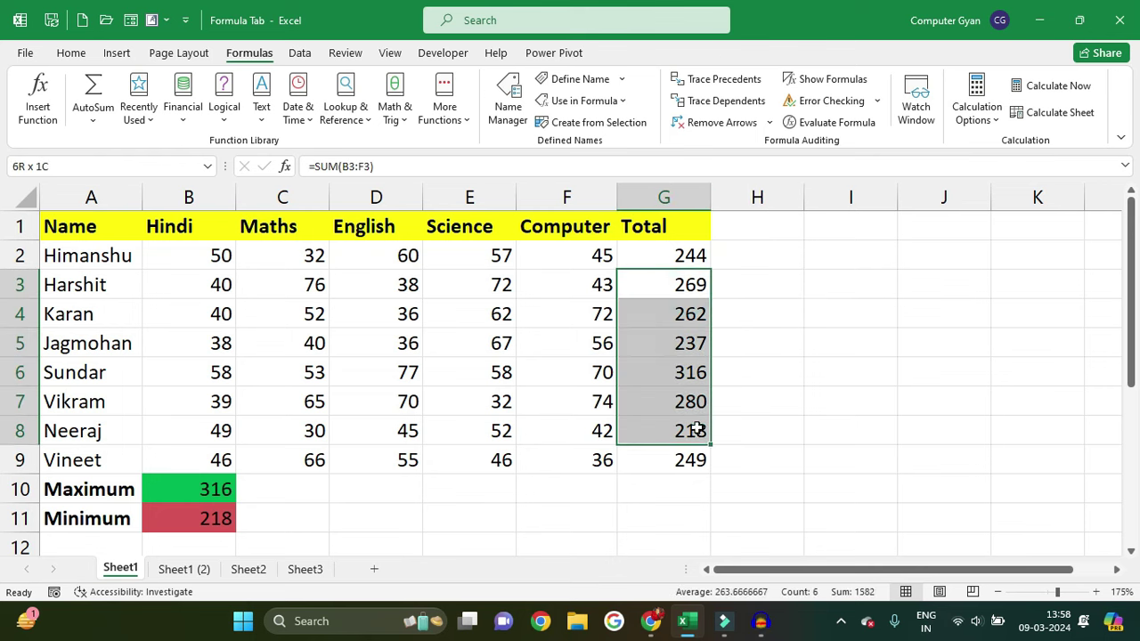
key(Delete)
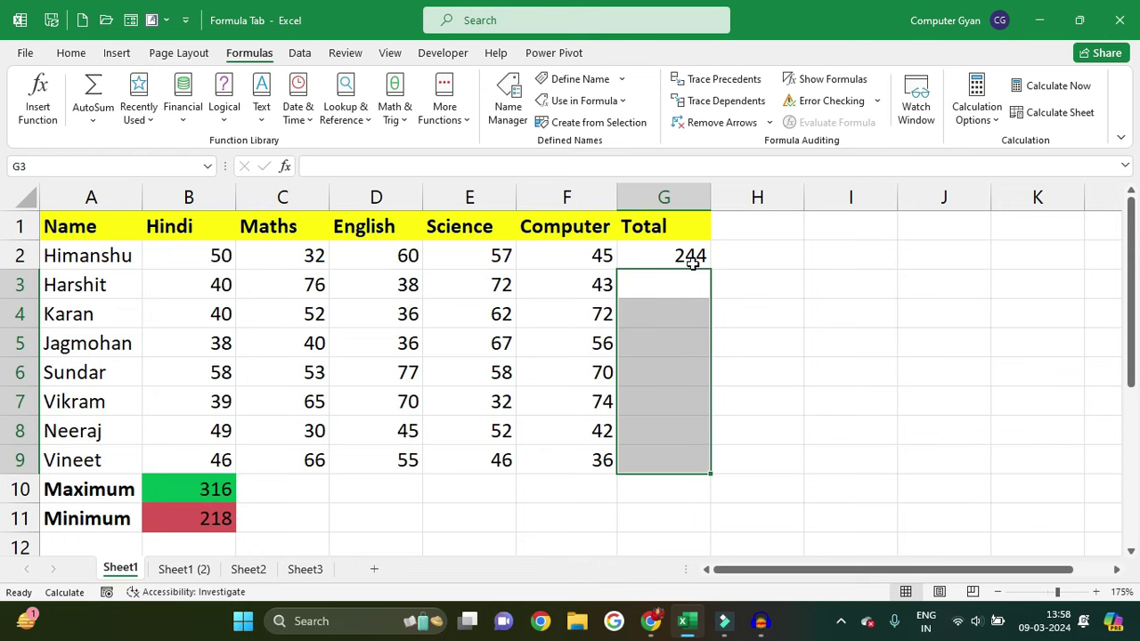
click(700, 259)
drag(710, 269, 712, 472)
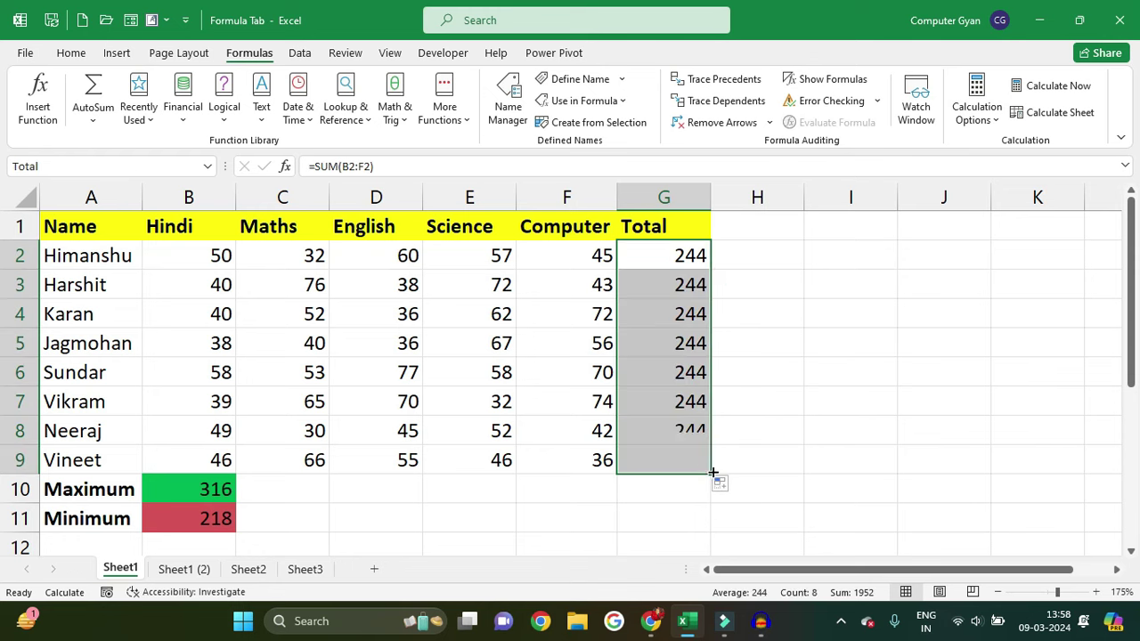
On Sheet1 (2), clear Totals G3:G9 and refill them from the G2 formula.
click(197, 573)
drag(661, 282, 660, 448)
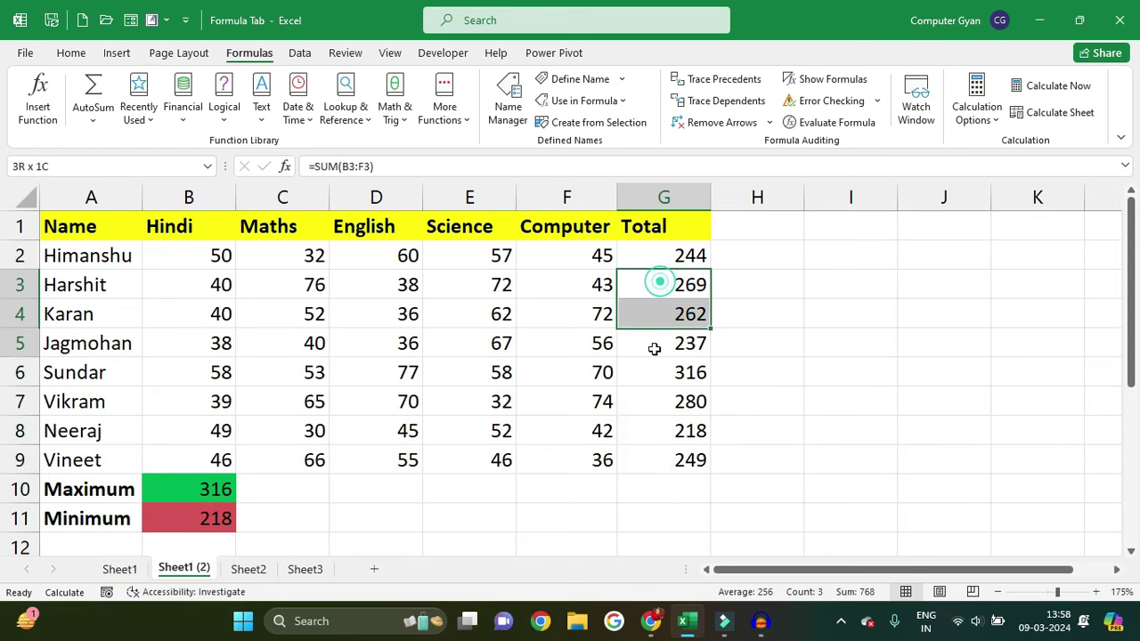
key(Delete)
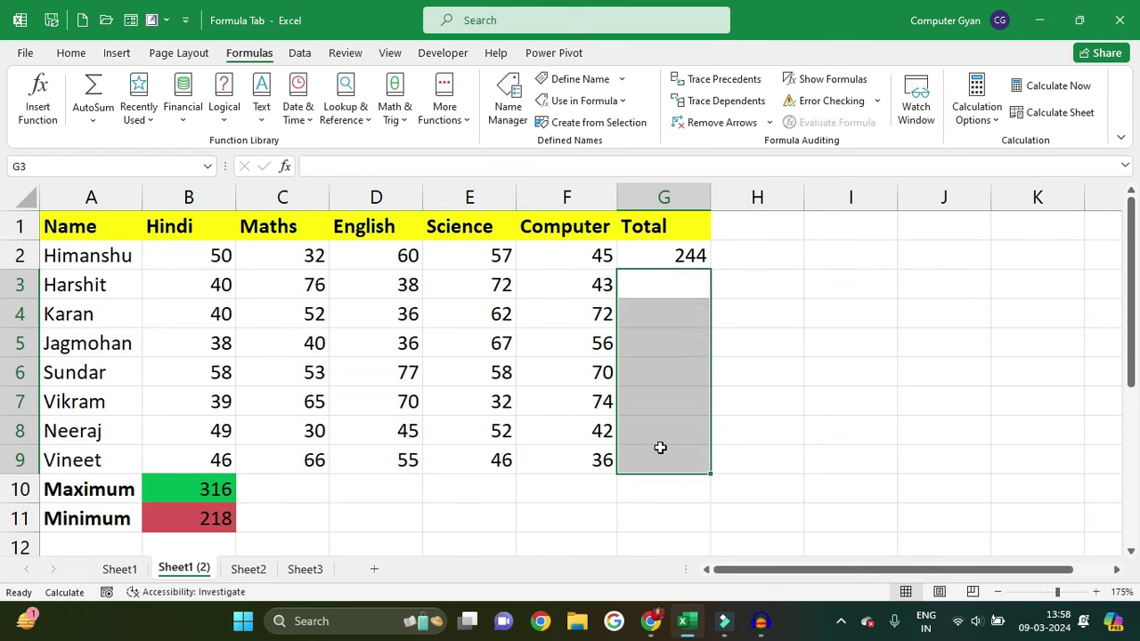
click(696, 255)
drag(710, 278, 715, 469)
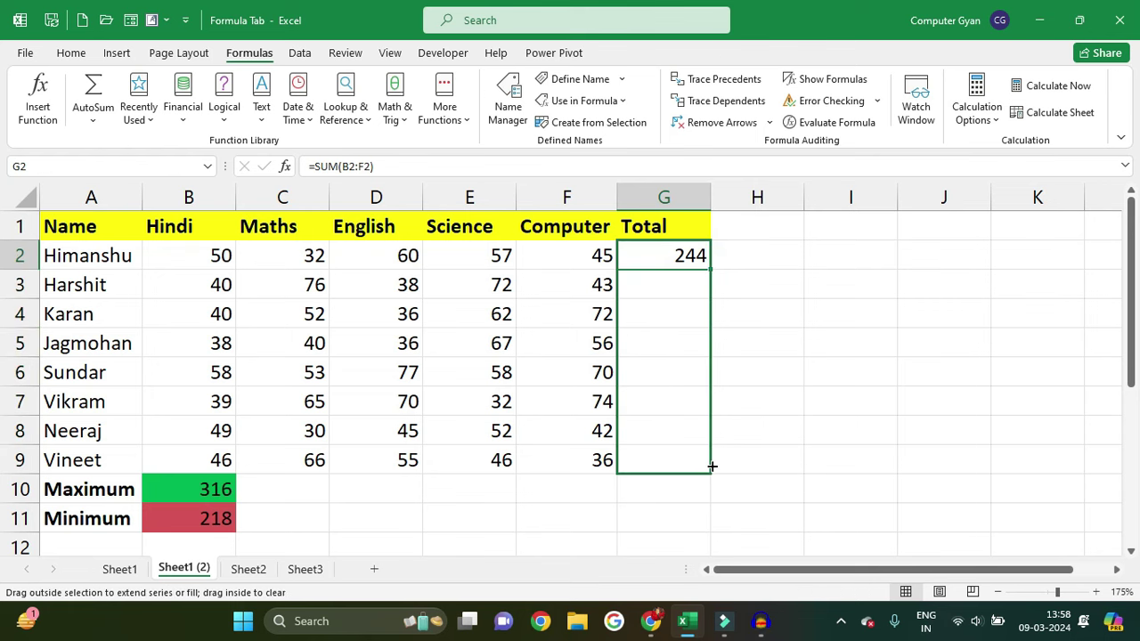
click(815, 422)
Run Calculate Sheet on Sheet1 only, then view Sheet1 (2)'s totals stuck at 244.
click(119, 571)
click(182, 575)
click(120, 570)
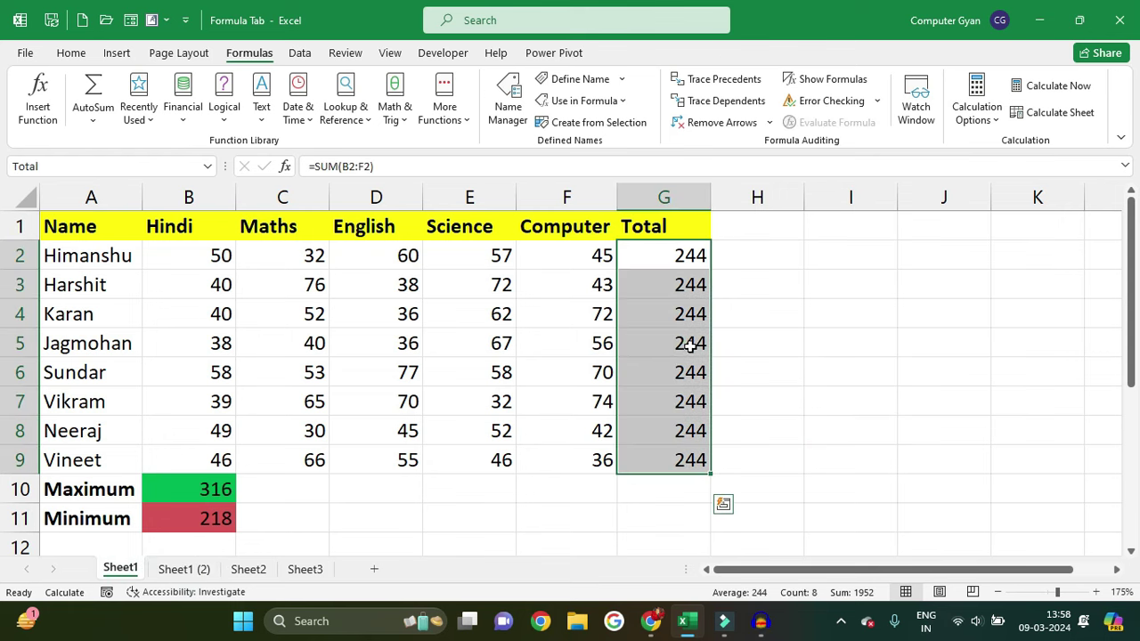
click(1074, 114)
click(877, 348)
drag(692, 256, 704, 456)
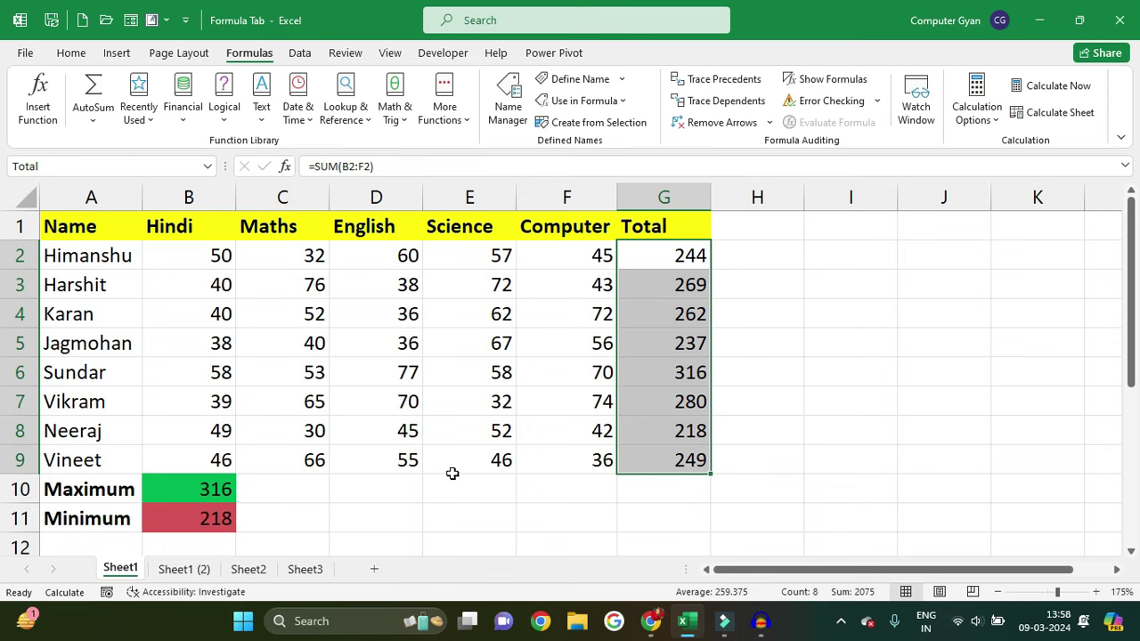
click(205, 571)
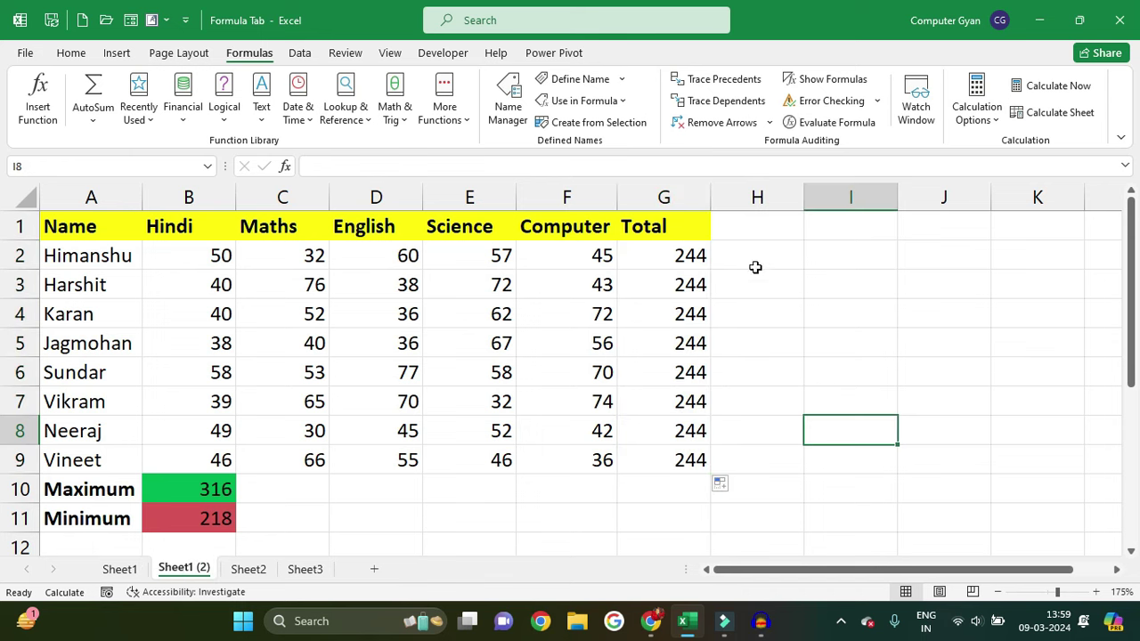
Run Calculate Sheet on Sheet1 (2), then browse Home, Insert, Page Layout and return to Formulas.
click(1025, 120)
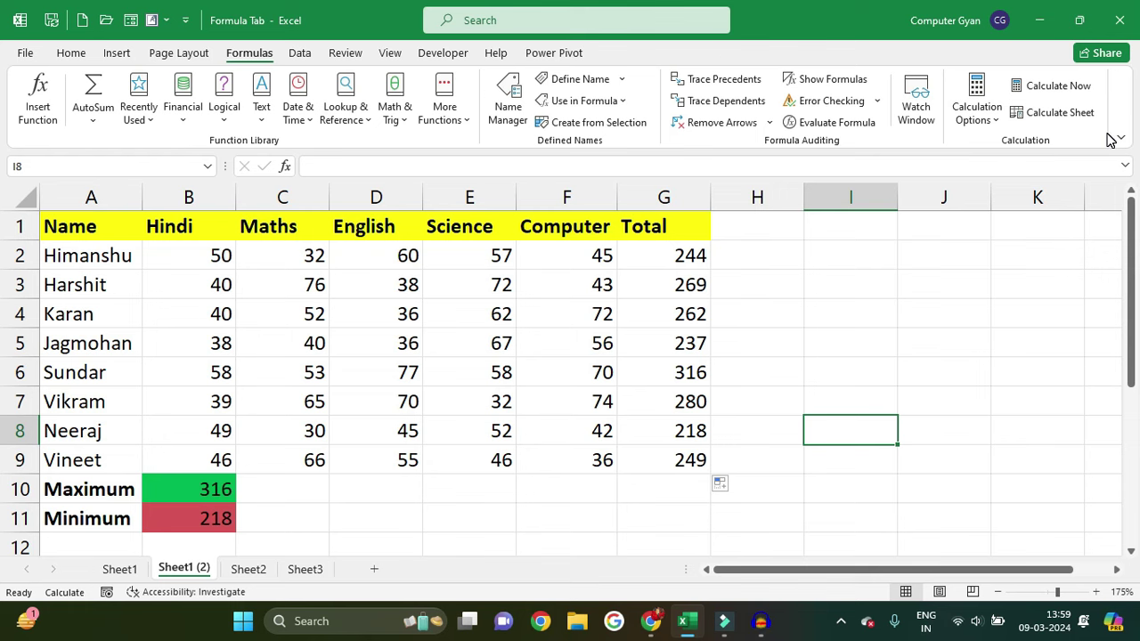
click(71, 54)
click(116, 55)
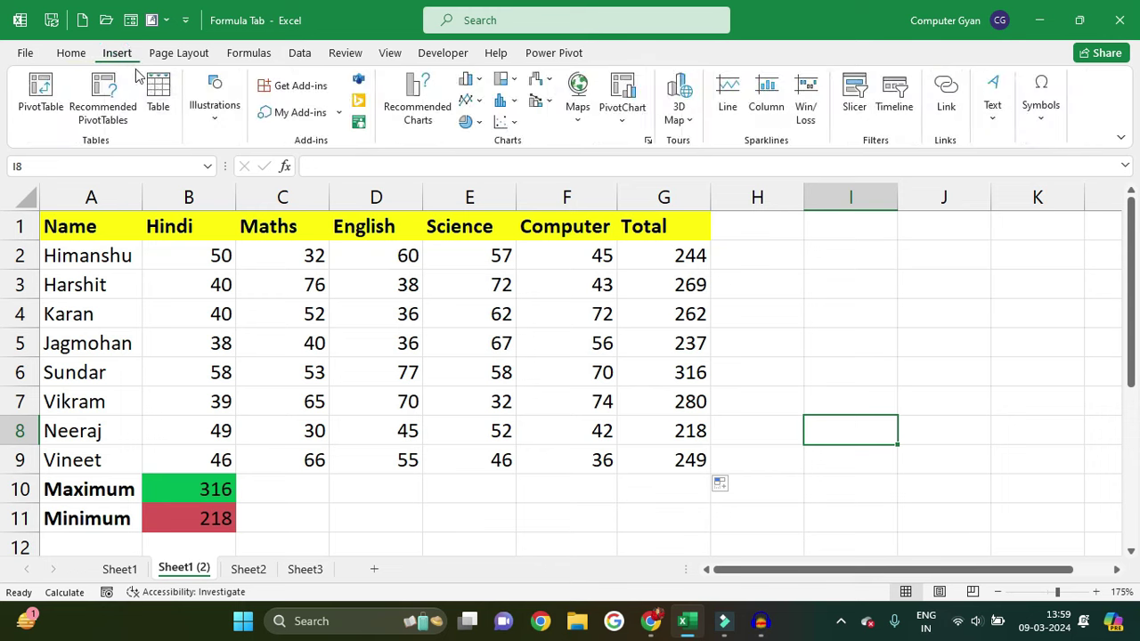
click(179, 54)
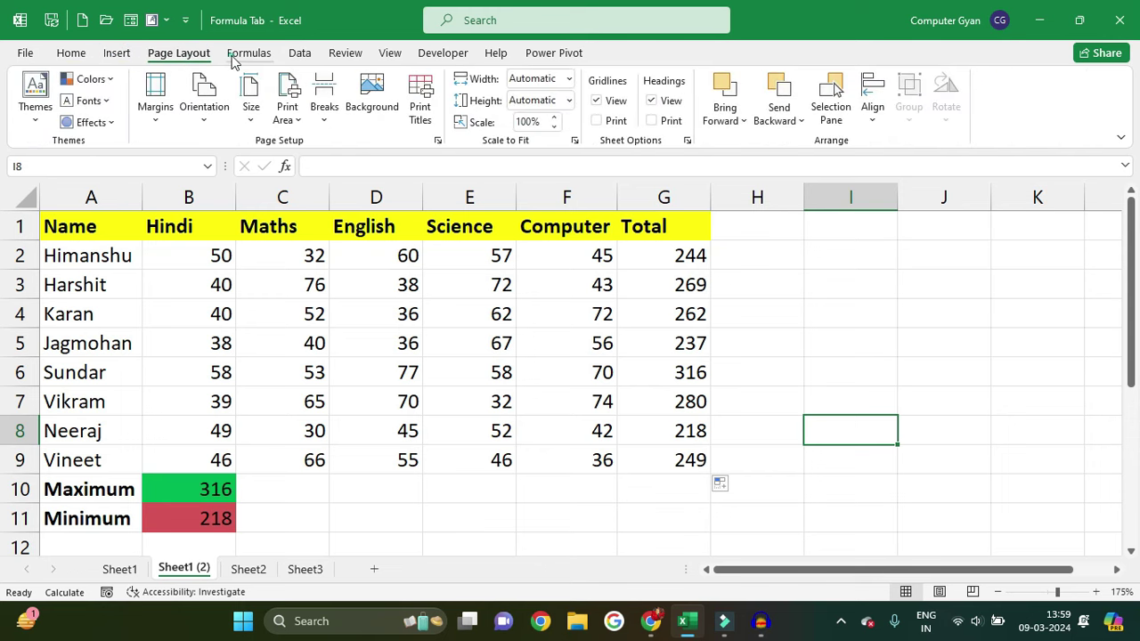
click(234, 55)
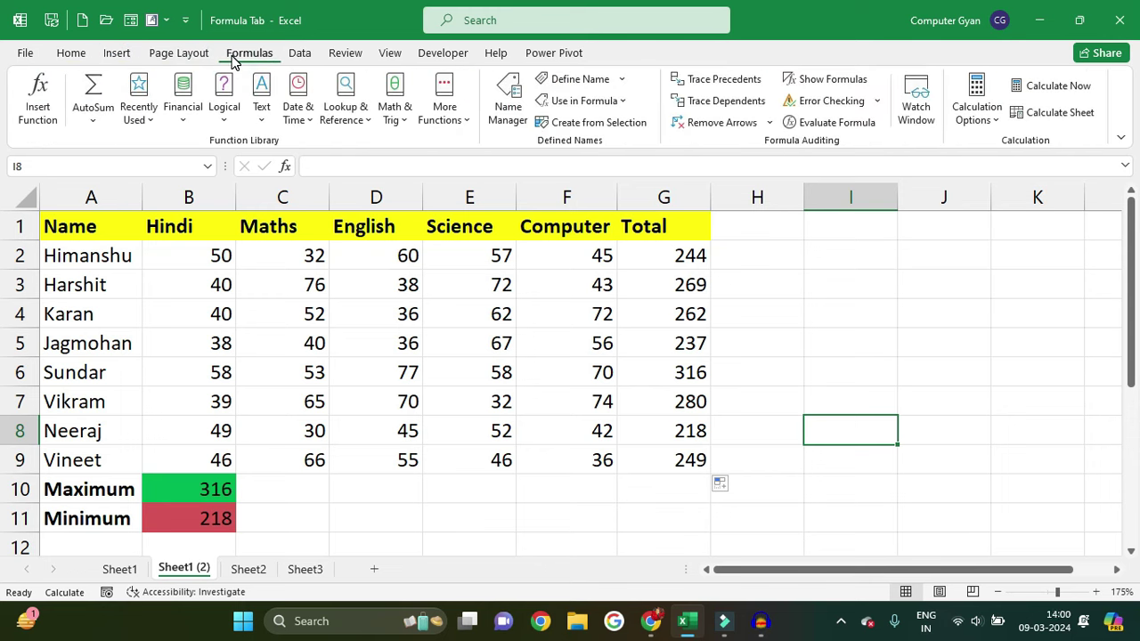